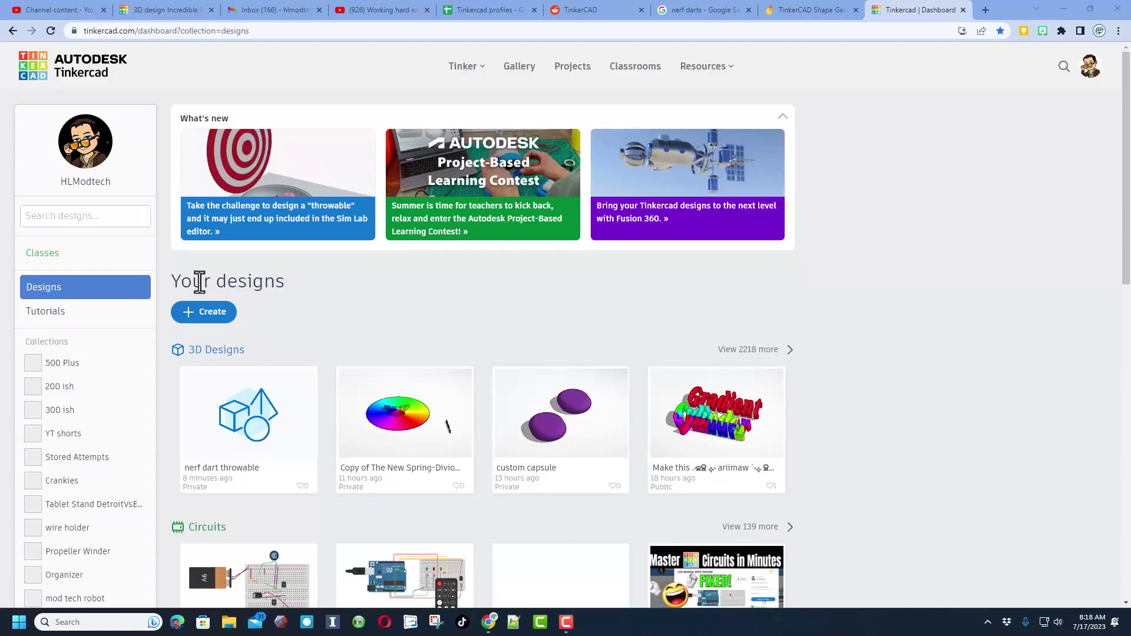
Open the dashboard's What's new article about the challenge to design a "throwable" for Sim Lab.
left_click(781, 116)
left_click(1024, 121)
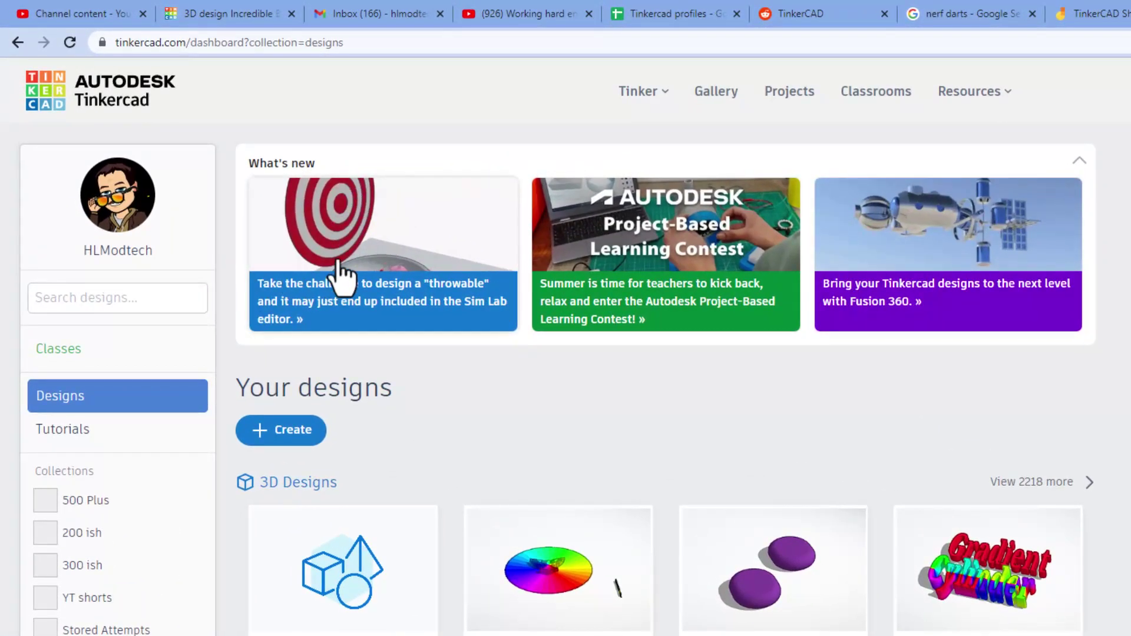
left_click(354, 275)
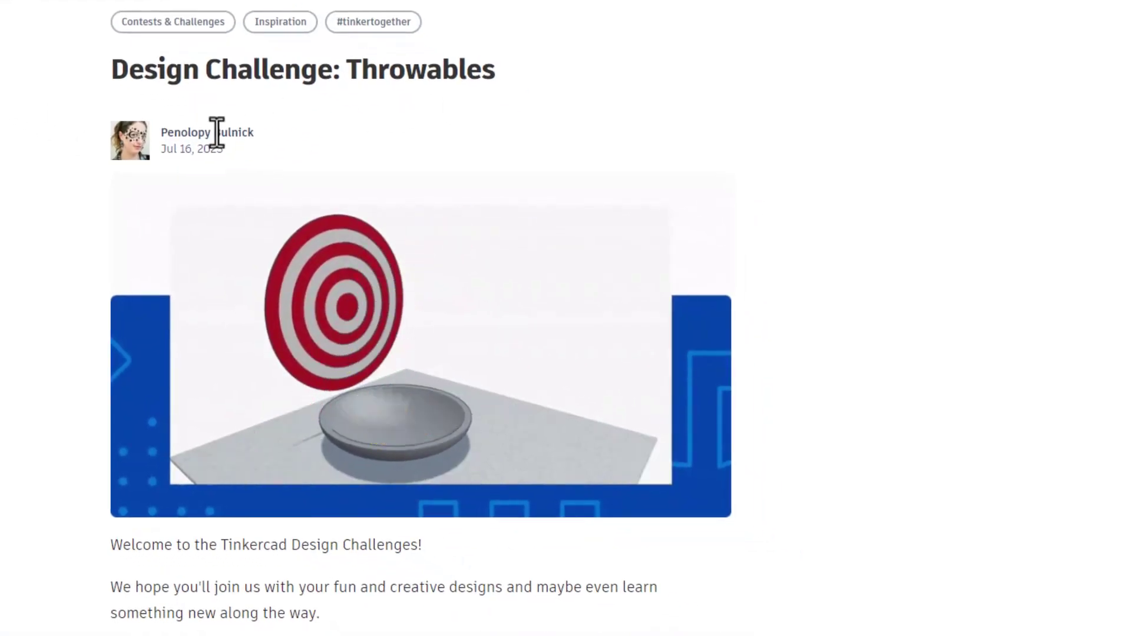
Read the Throwables design challenge article, including its criteria, participation instructions and inspiration section.
scroll(93, 395, "down", 5)
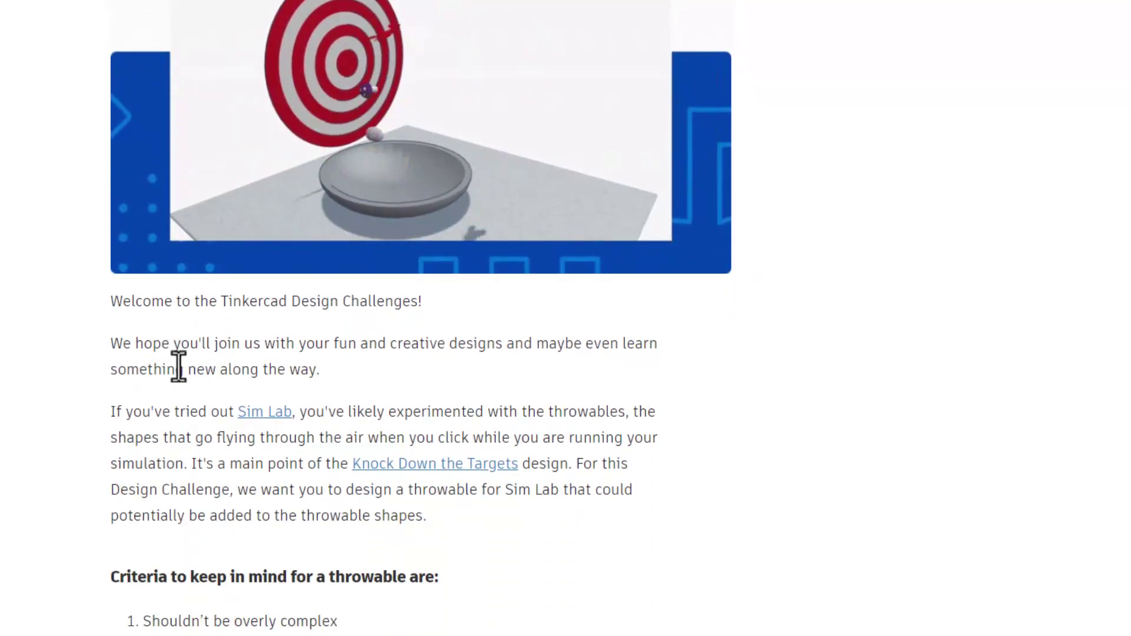
scroll(118, 366, "down", 2)
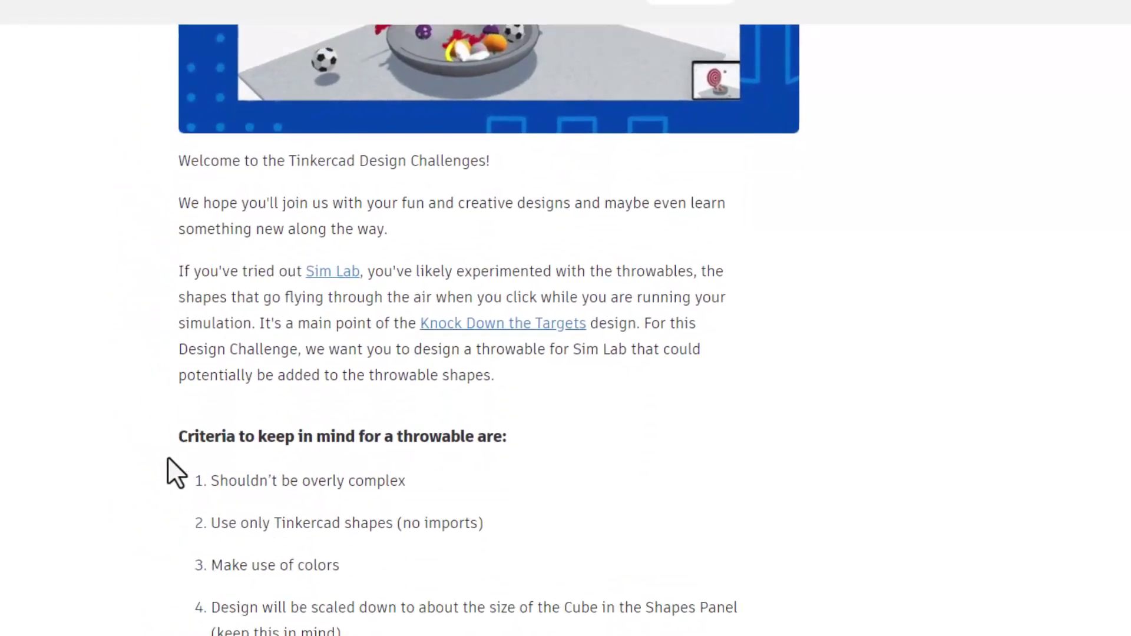
scroll(167, 454, "up", 3)
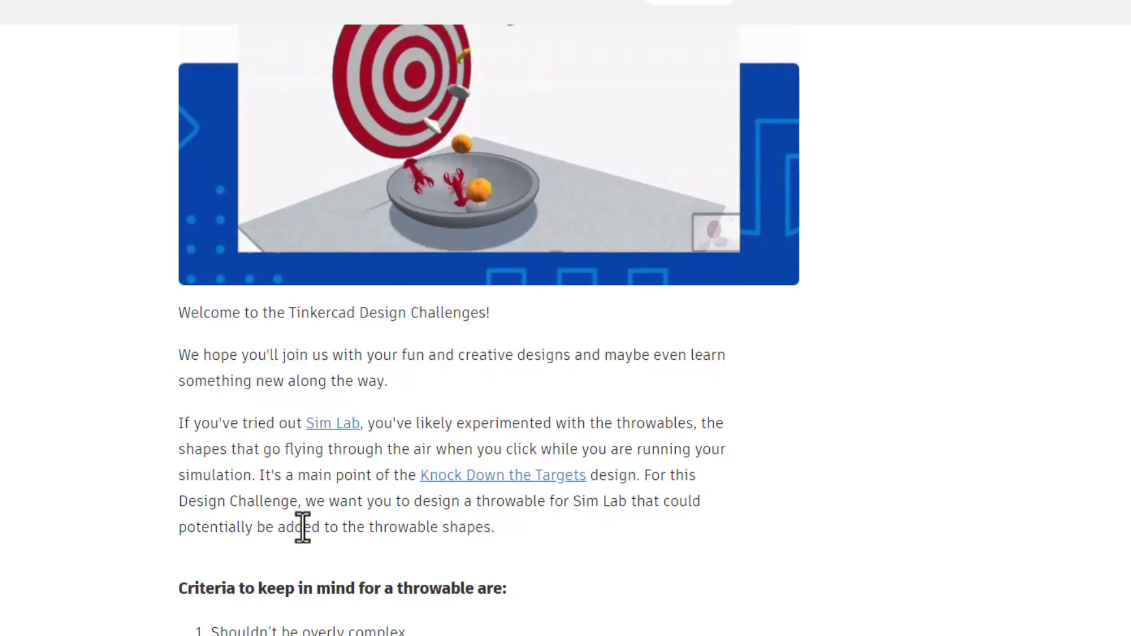
scroll(265, 506, "down", 4)
scroll(217, 413, "down", 2)
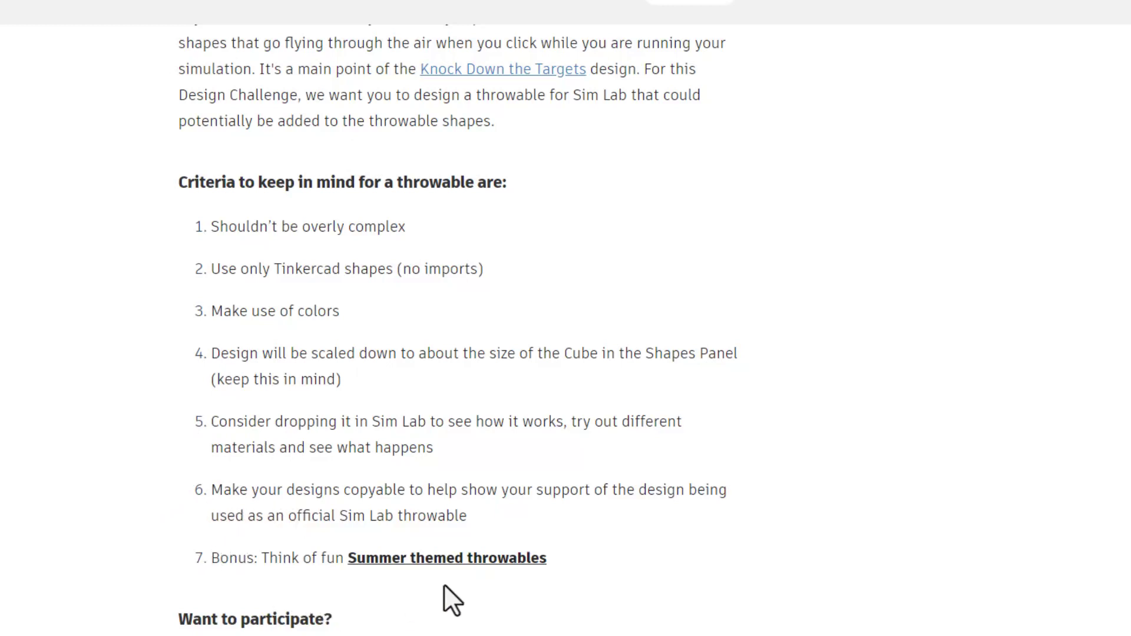
scroll(176, 389, "down", 6)
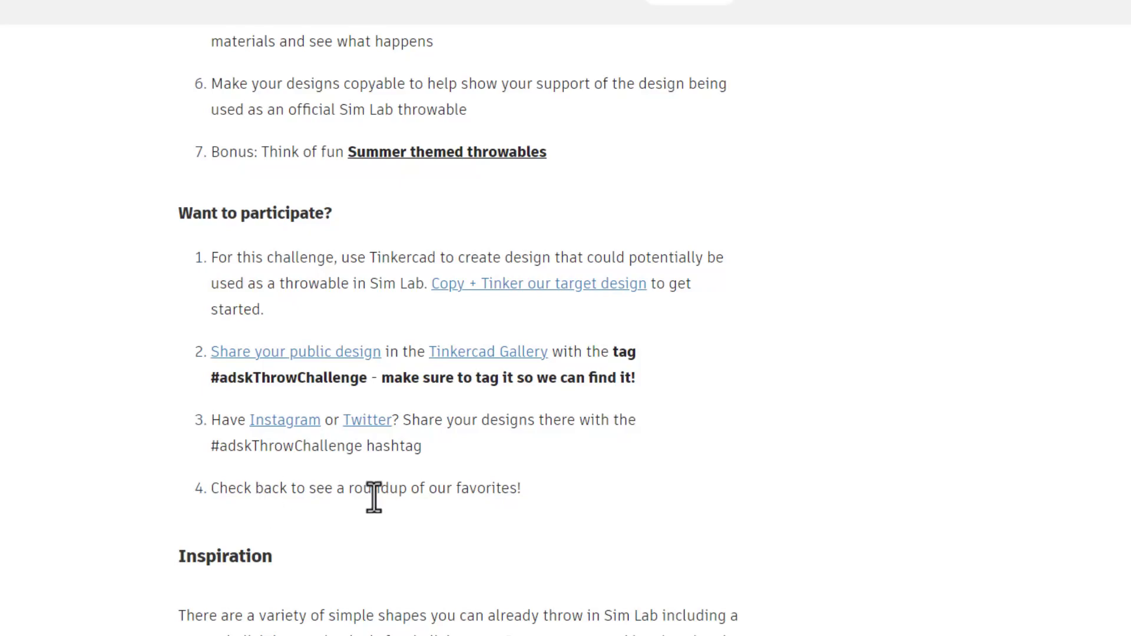
scroll(492, 448, "down", 15)
scroll(493, 448, "down", 5)
scroll(493, 447, "up", 20)
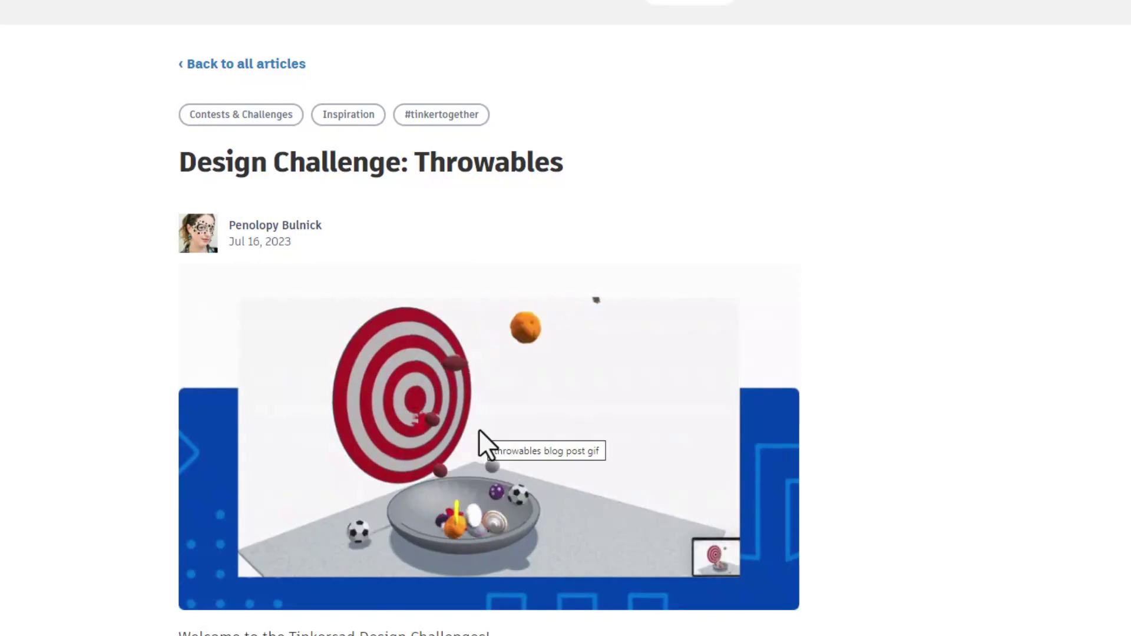
scroll(381, 351, "down", 10)
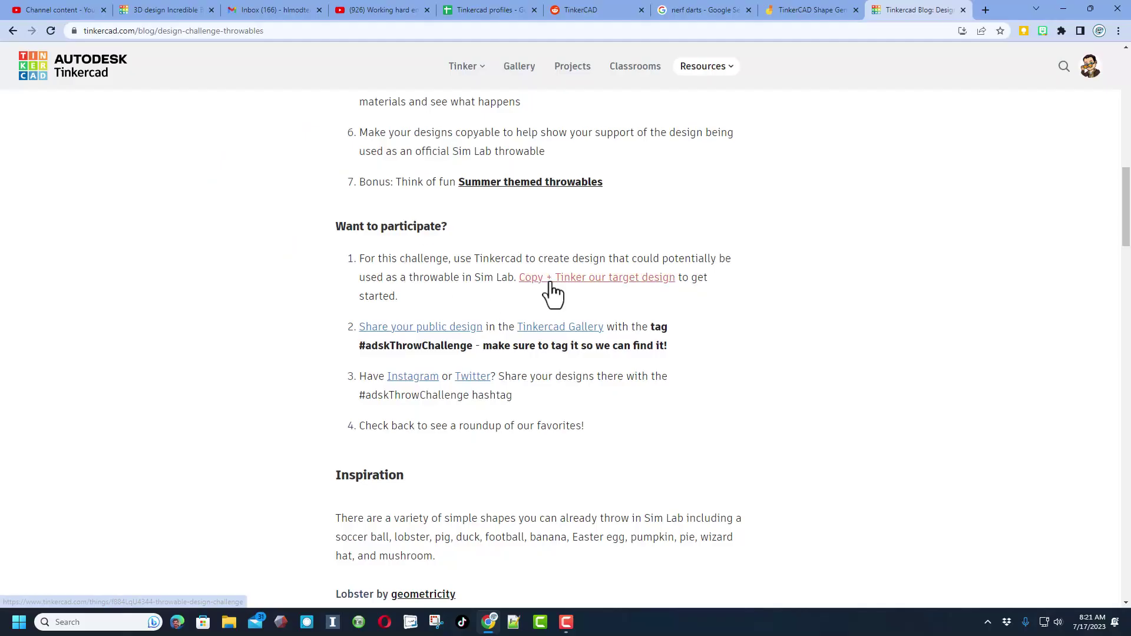
Open the challenge's target design linked in the article and give it a WOW! reaction.
left_click(551, 282)
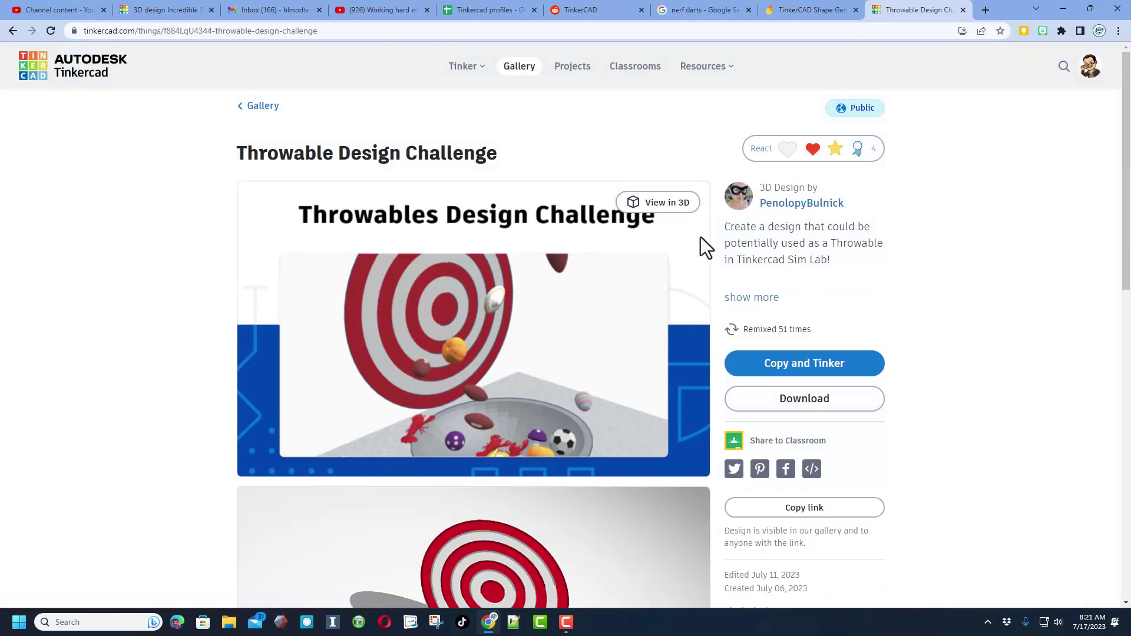
left_click(777, 148)
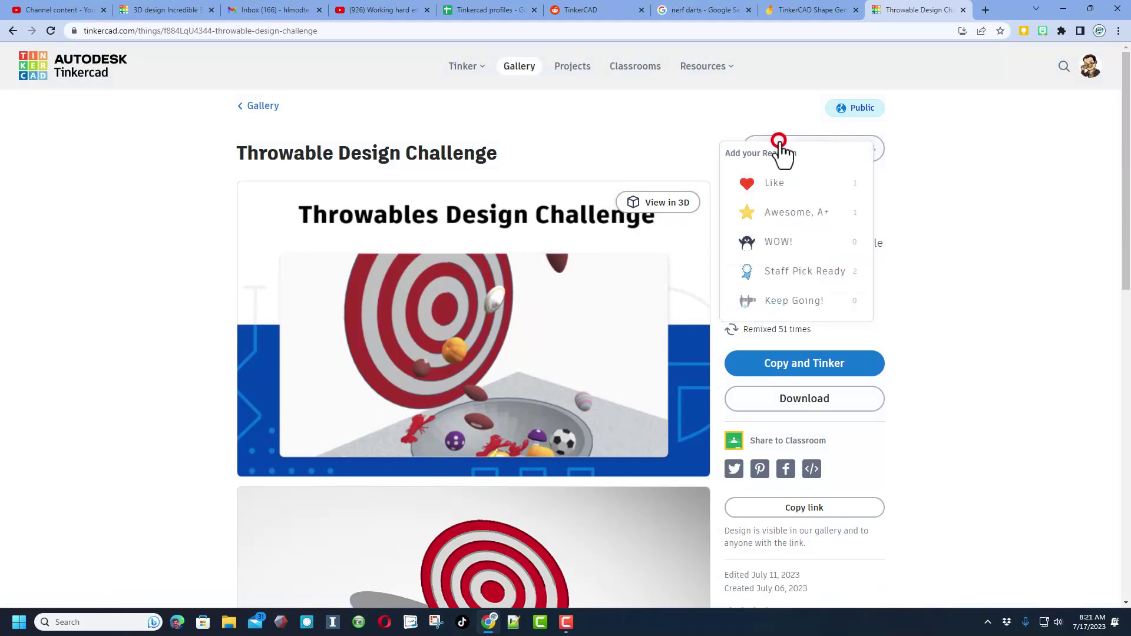
left_click(786, 243)
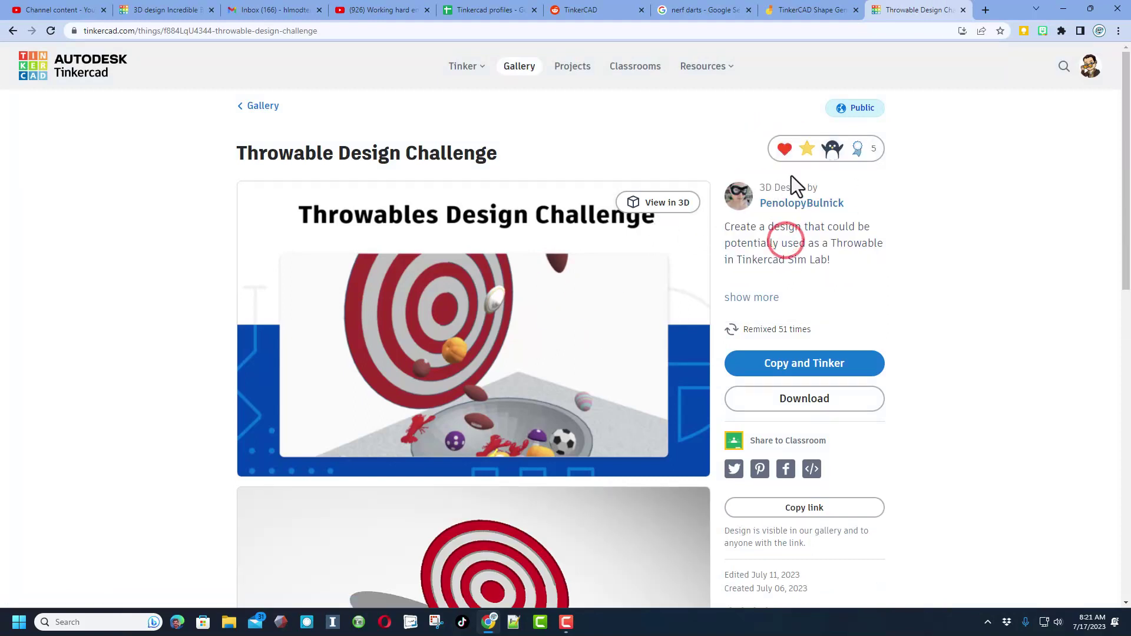
Make an editable copy of the Throwable Design Challenge and place a red box beside the bowl.
left_click(812, 365)
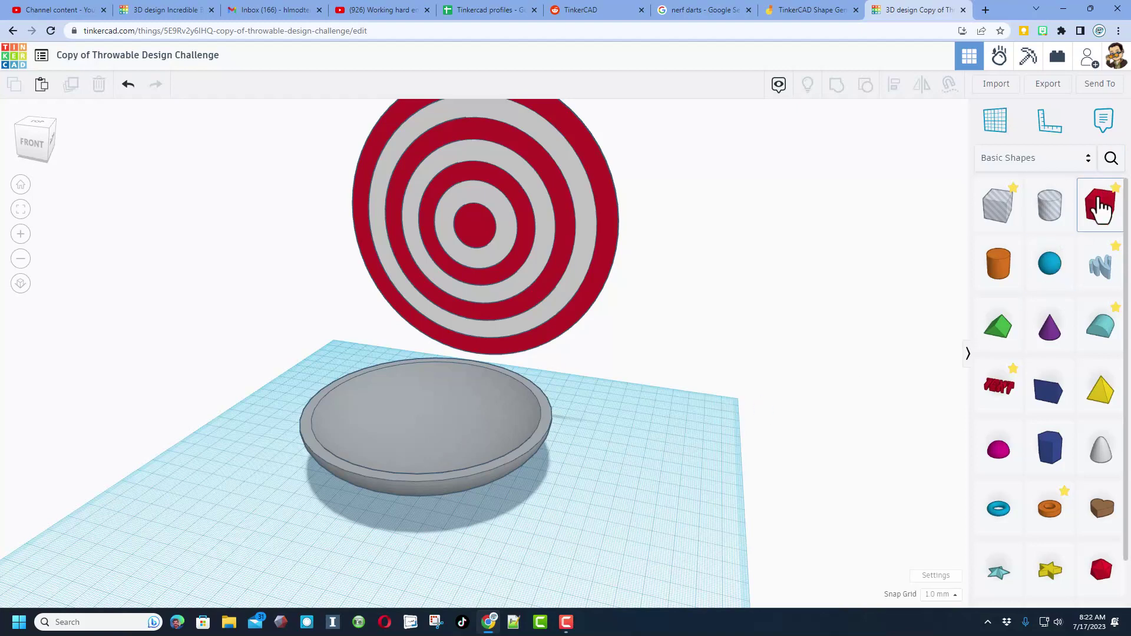
left_click_drag(1100, 207, 578, 472)
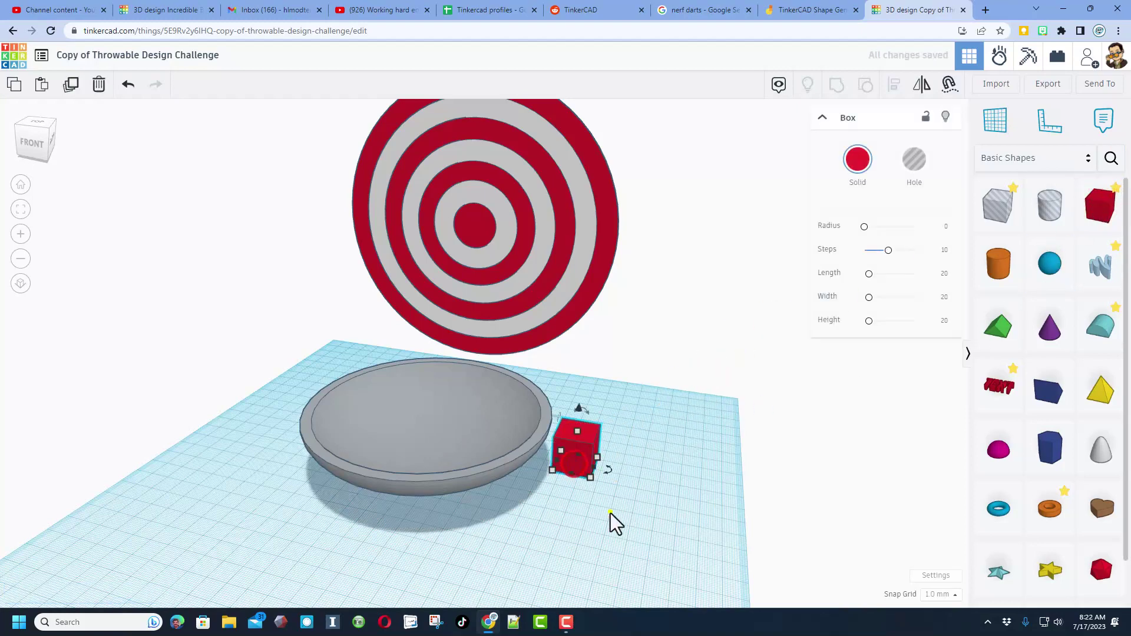
right_click_drag(610, 513, 574, 511)
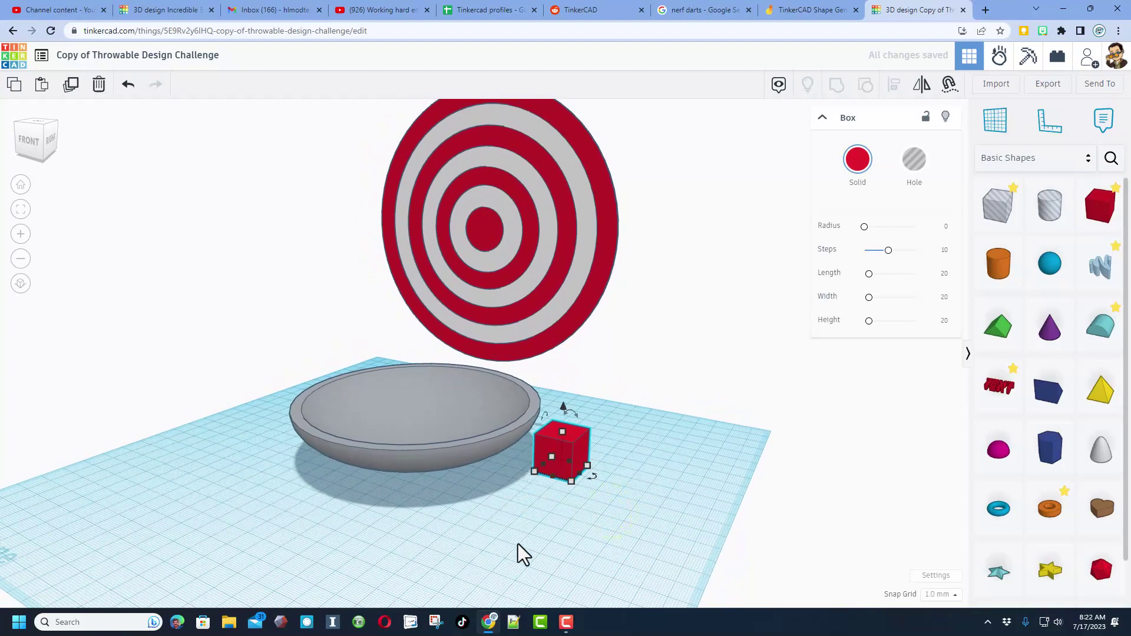
Open the Tinkercad Shape Generator Catalog from Tinkercad Essentials and look through its frames and its download and copy options.
key("ctrl+7")
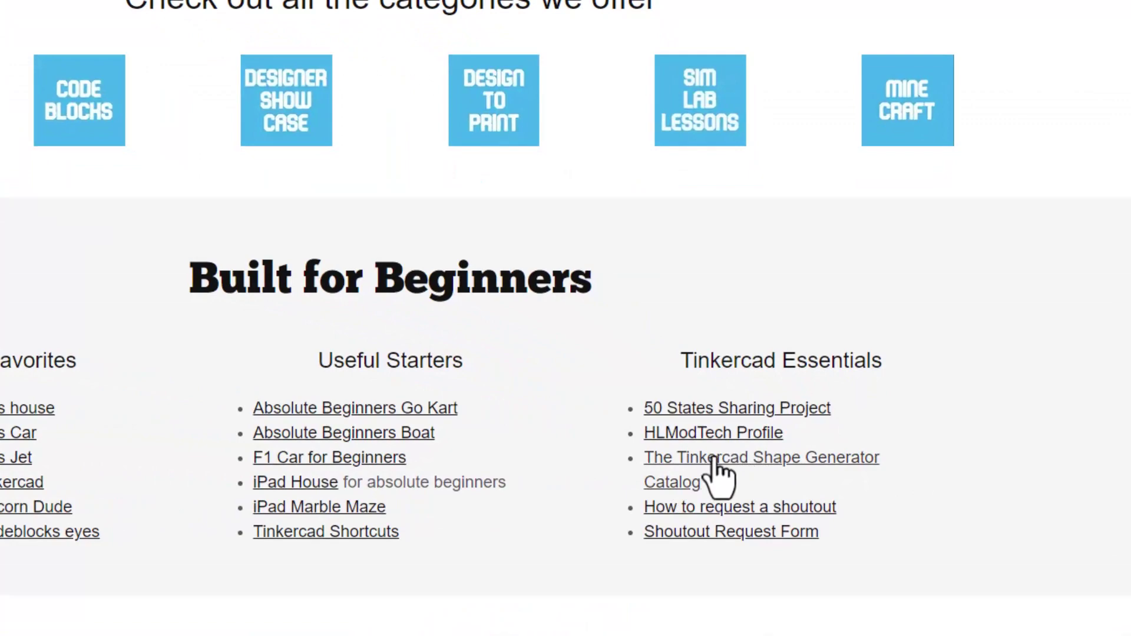
left_click(779, 463)
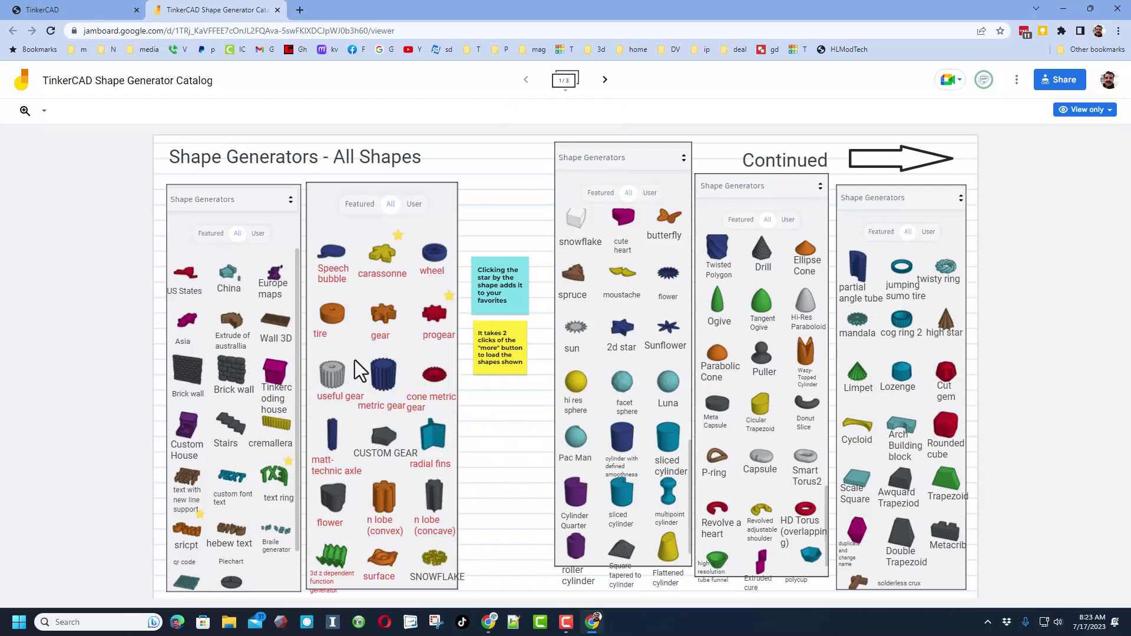
left_click(605, 79)
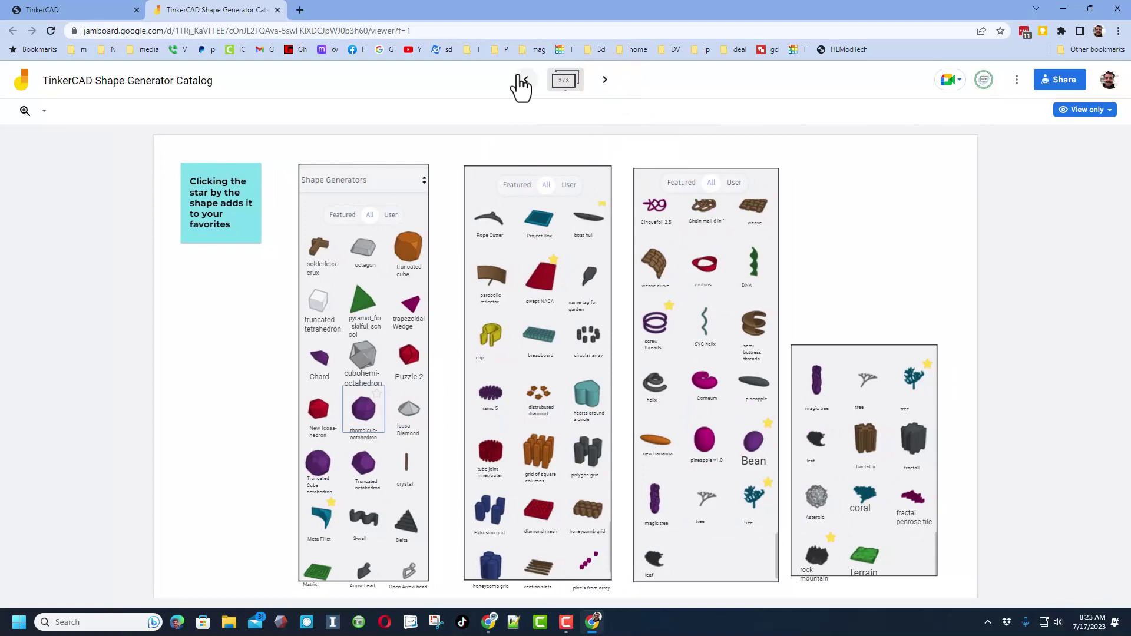
left_click(525, 80)
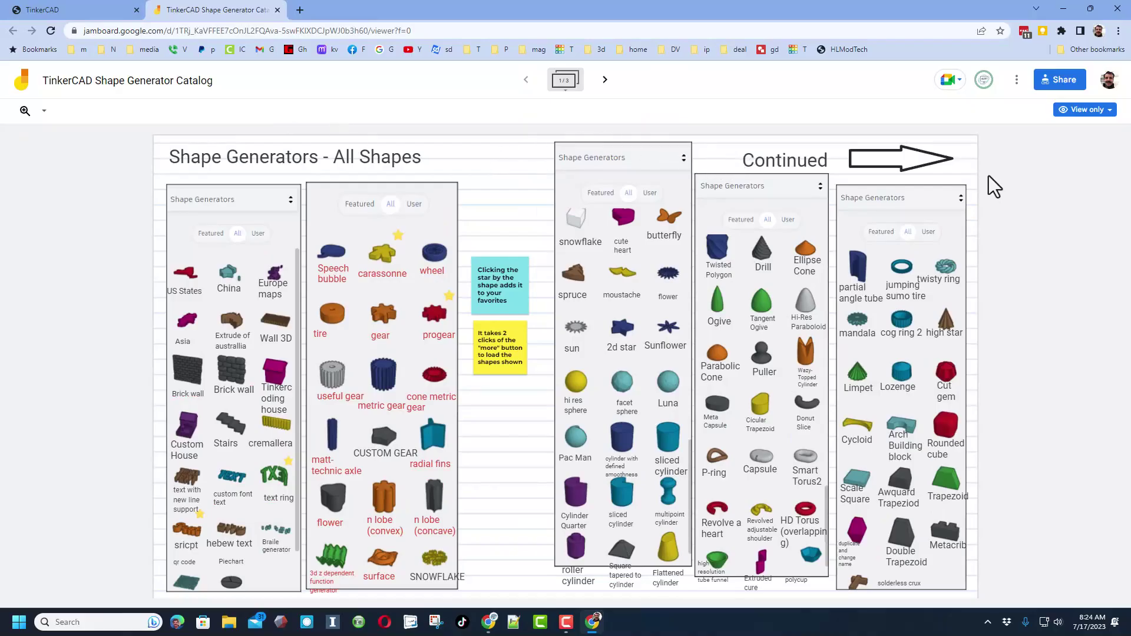
left_click(1017, 89)
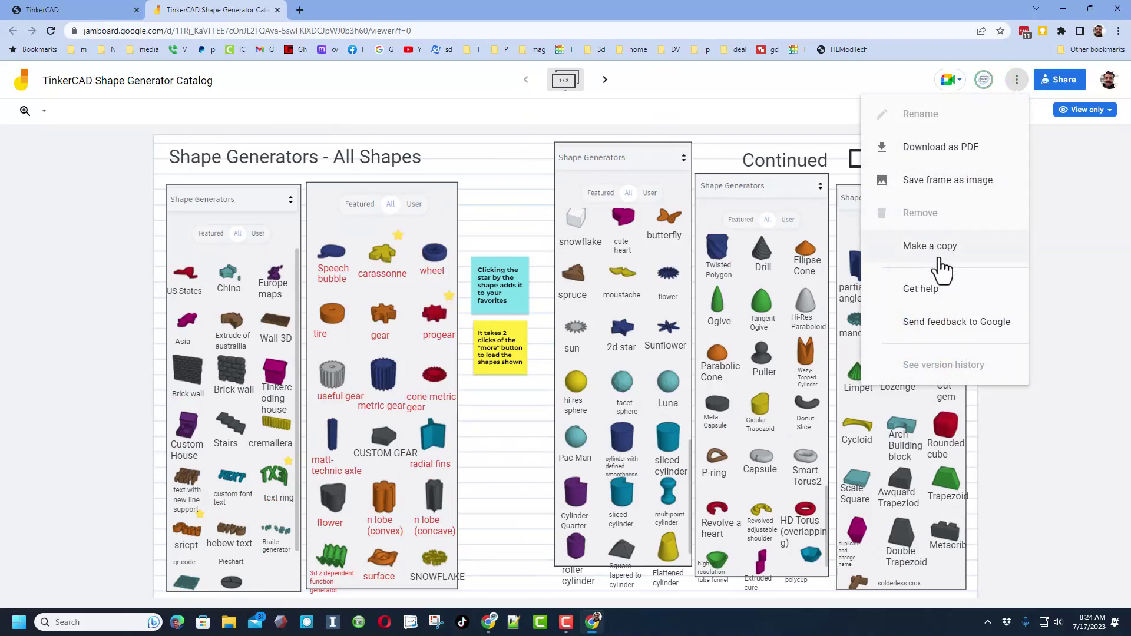
left_click(1048, 217)
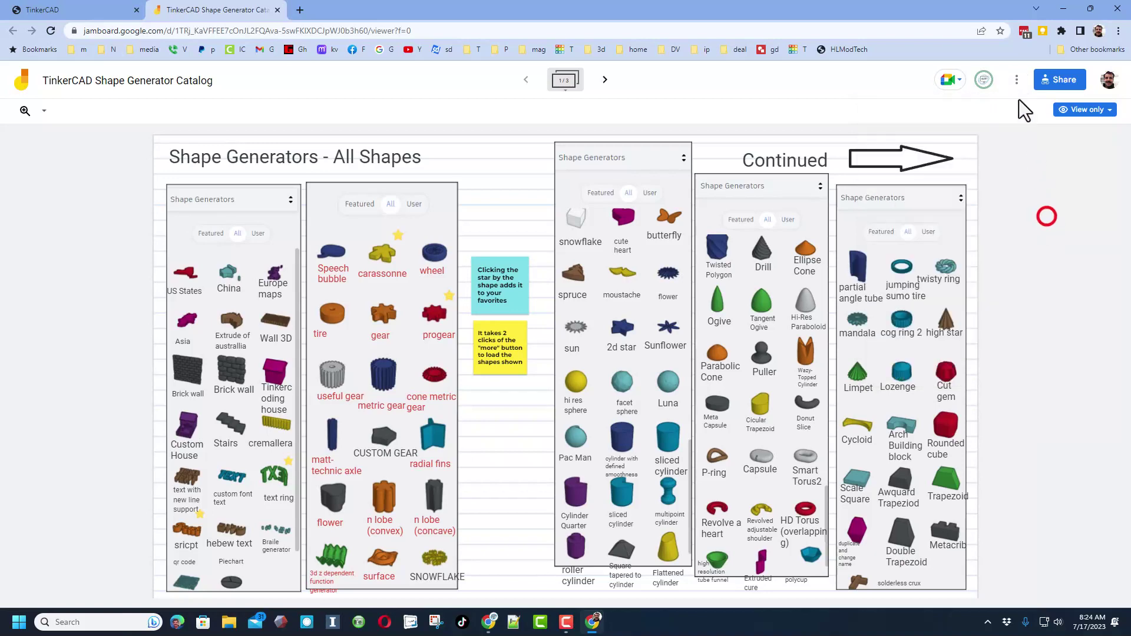
left_click(602, 83)
left_click(603, 84)
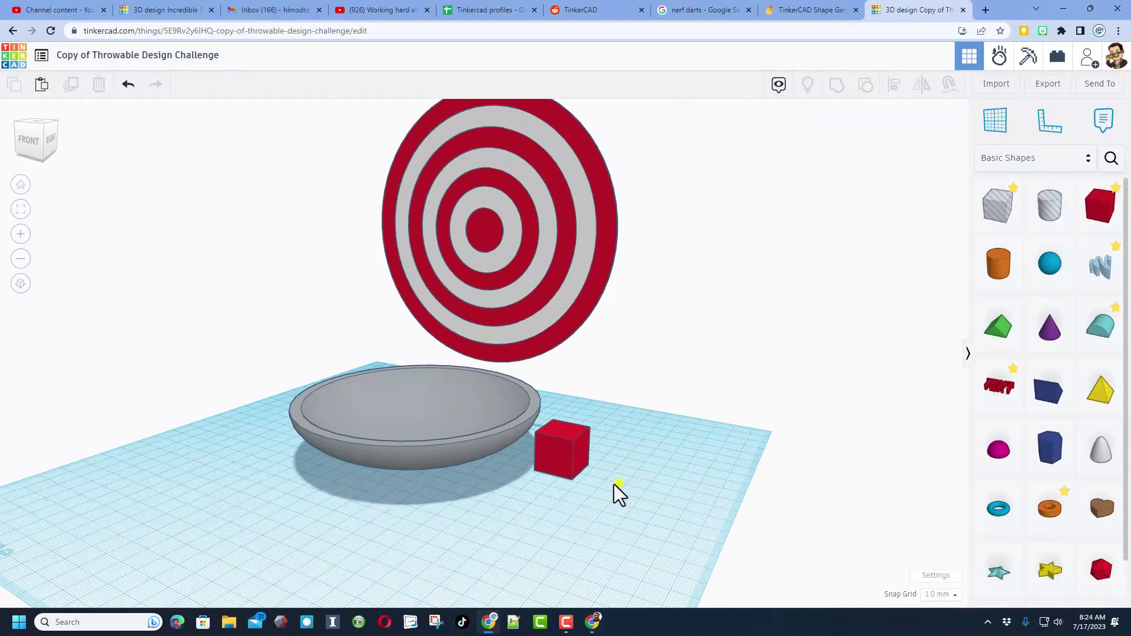
Back in the copied design, search the community shapes for "flat" and place the Flattened cylinder next to the red box.
right_click_drag(614, 484, 584, 497)
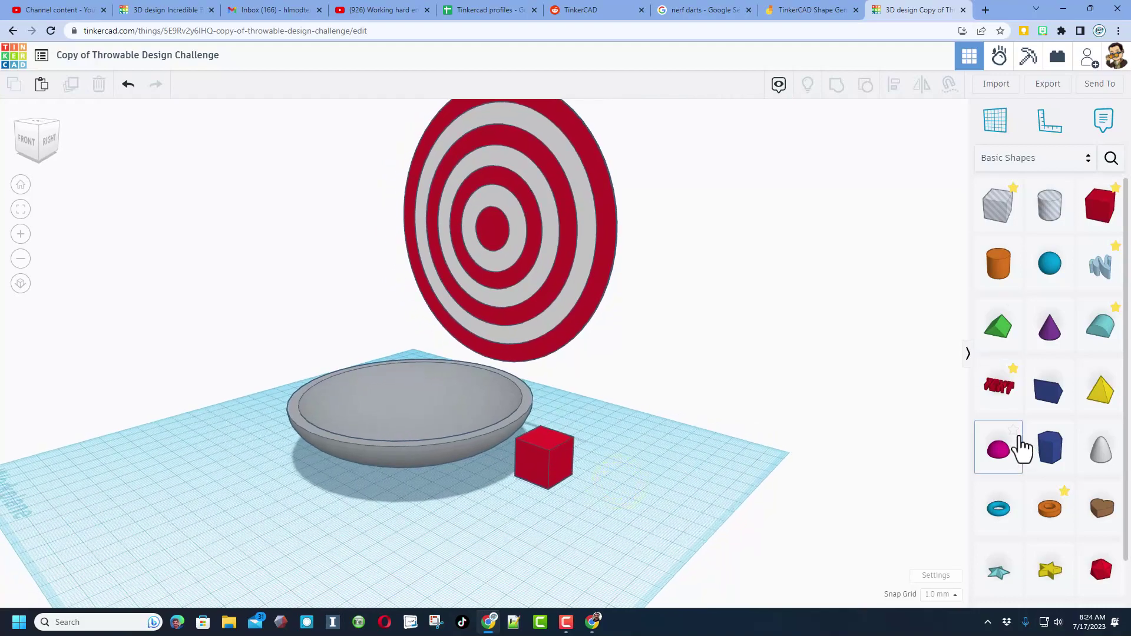
left_click(1112, 158)
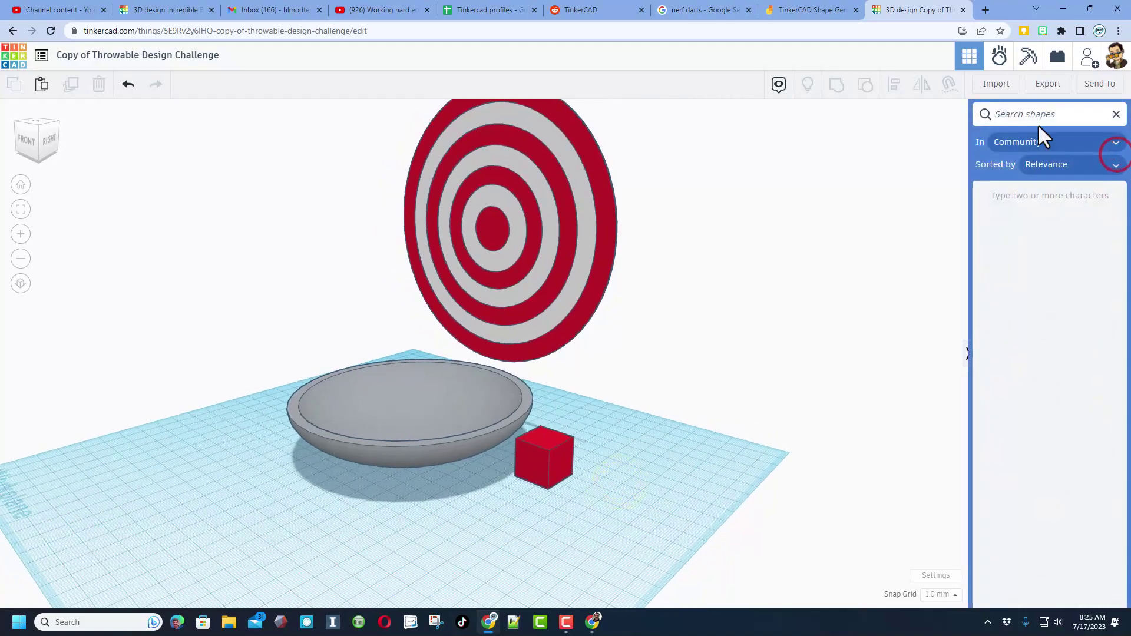
type("flat")
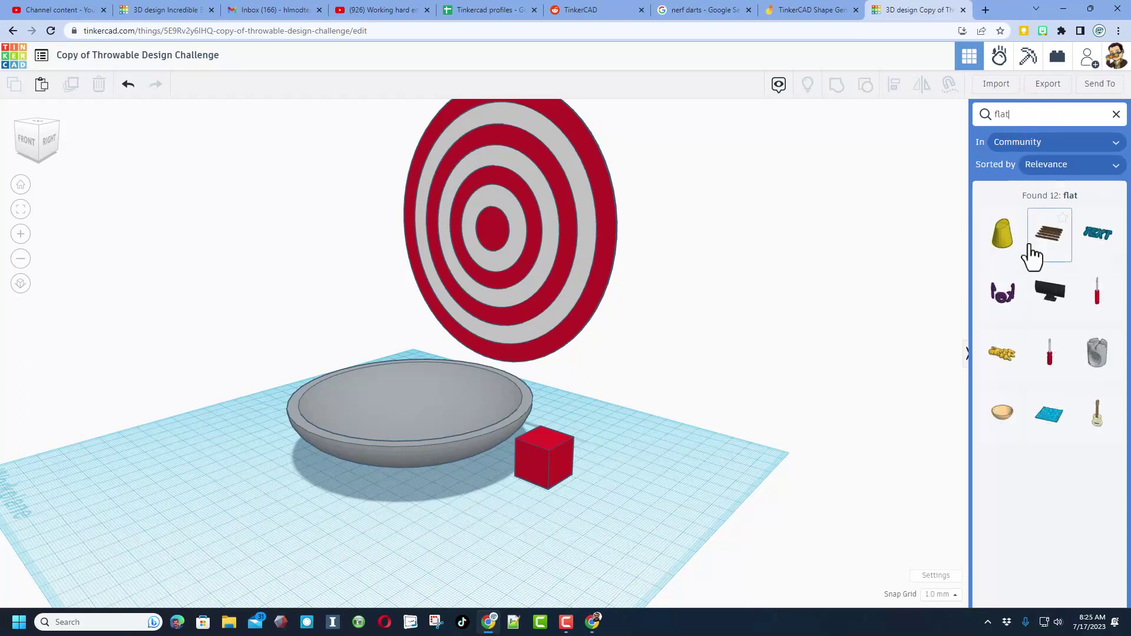
left_click(1005, 245)
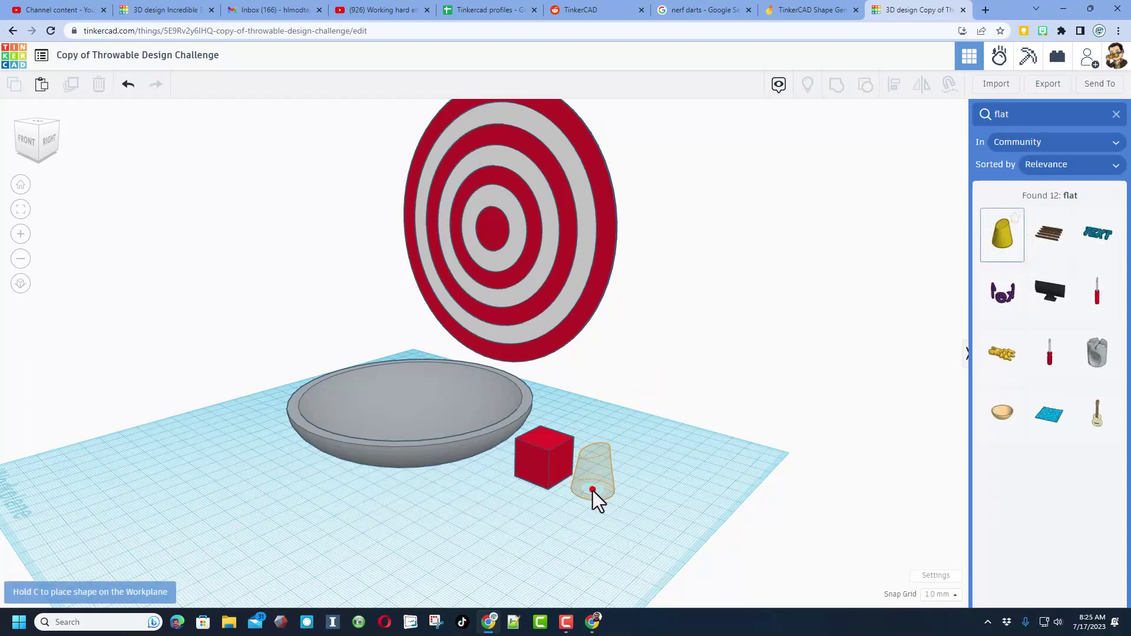
left_click(593, 490)
right_click_drag(583, 502, 532, 492)
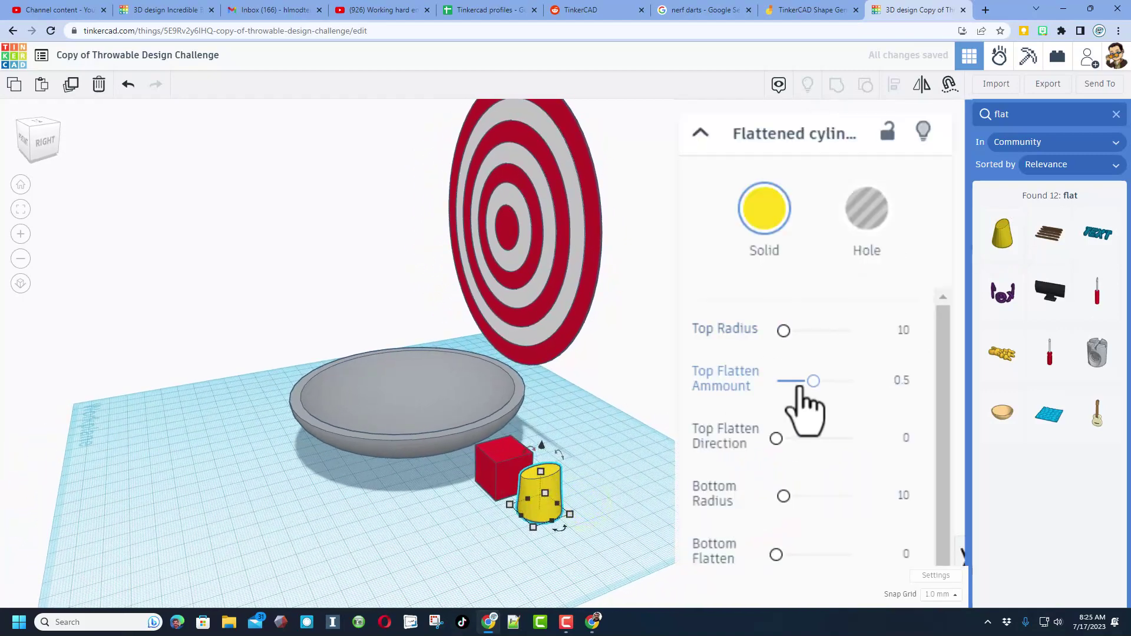
Set the flattened cylinder's top radius to 2 and its top flatten amount to 0.
left_click(890, 330)
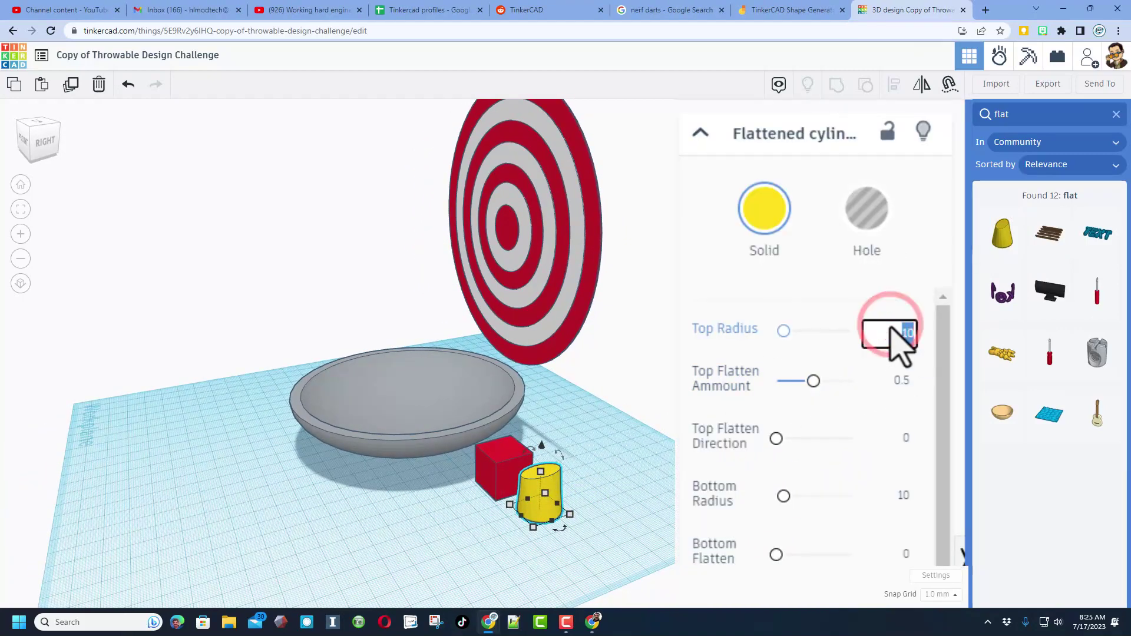
type("2")
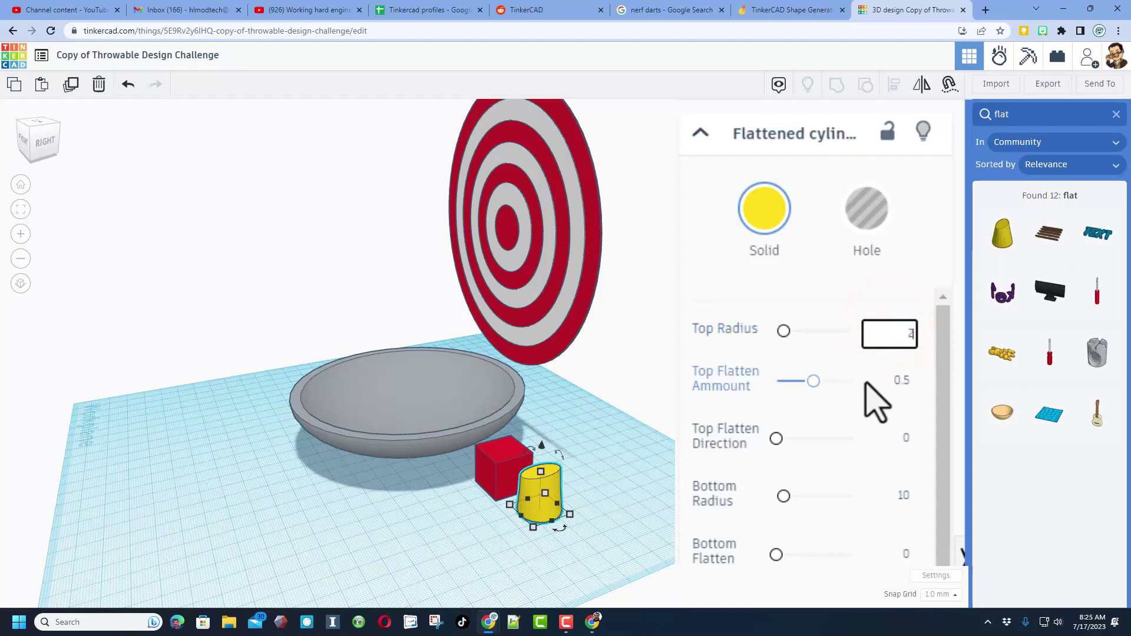
left_click(902, 383)
type("0")
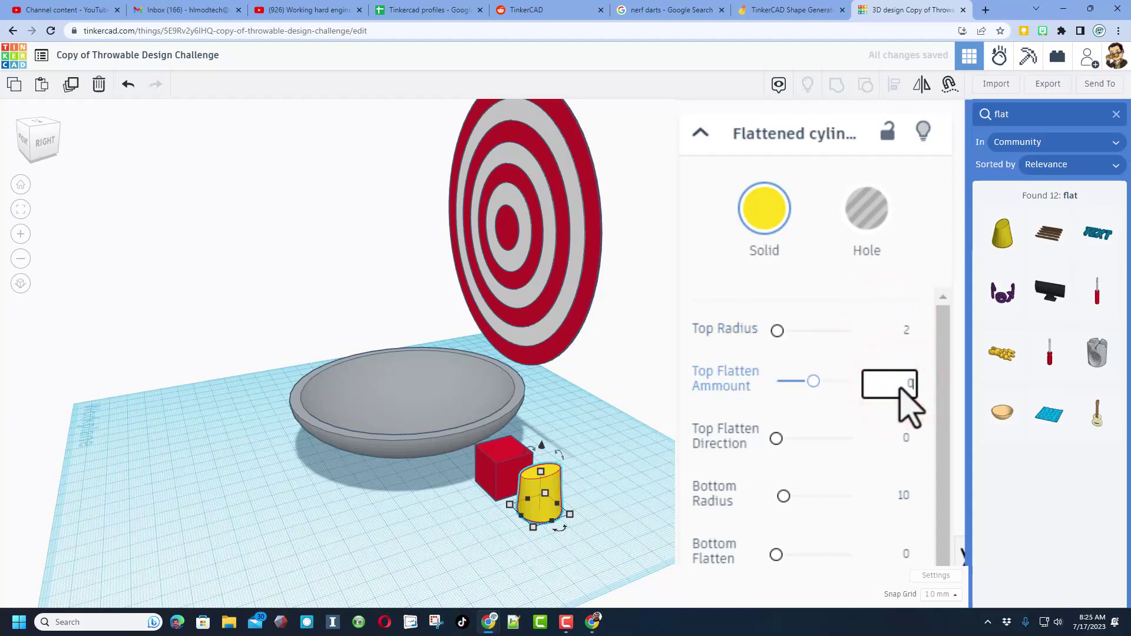
key("Return")
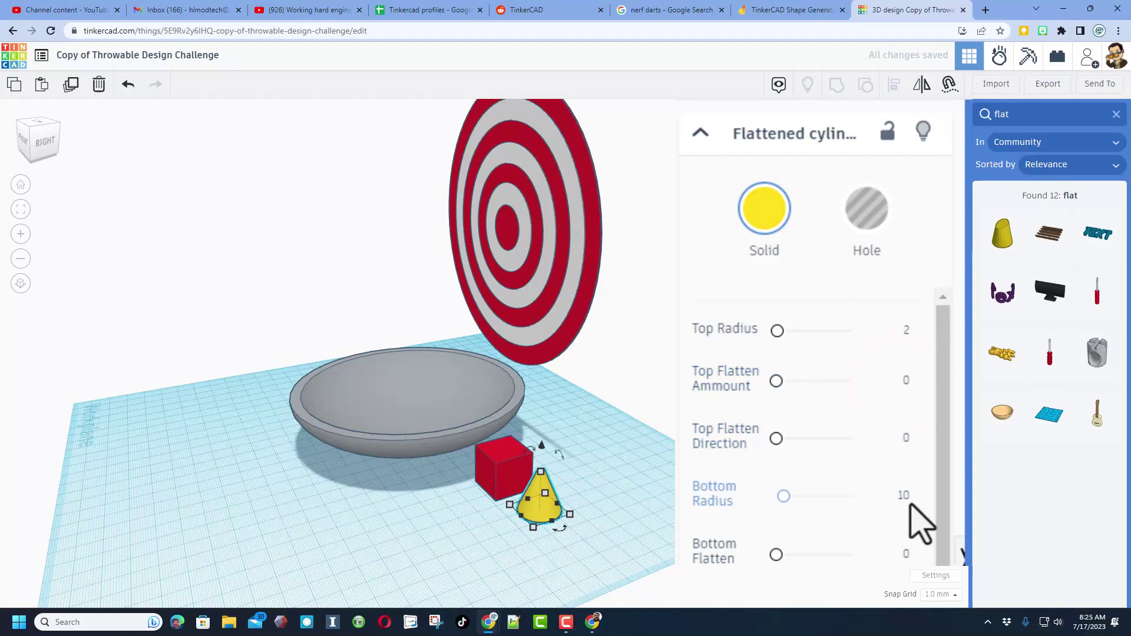
Set the flattened cylinder's bottom radius to 3 and its height to 3.
left_click(906, 497)
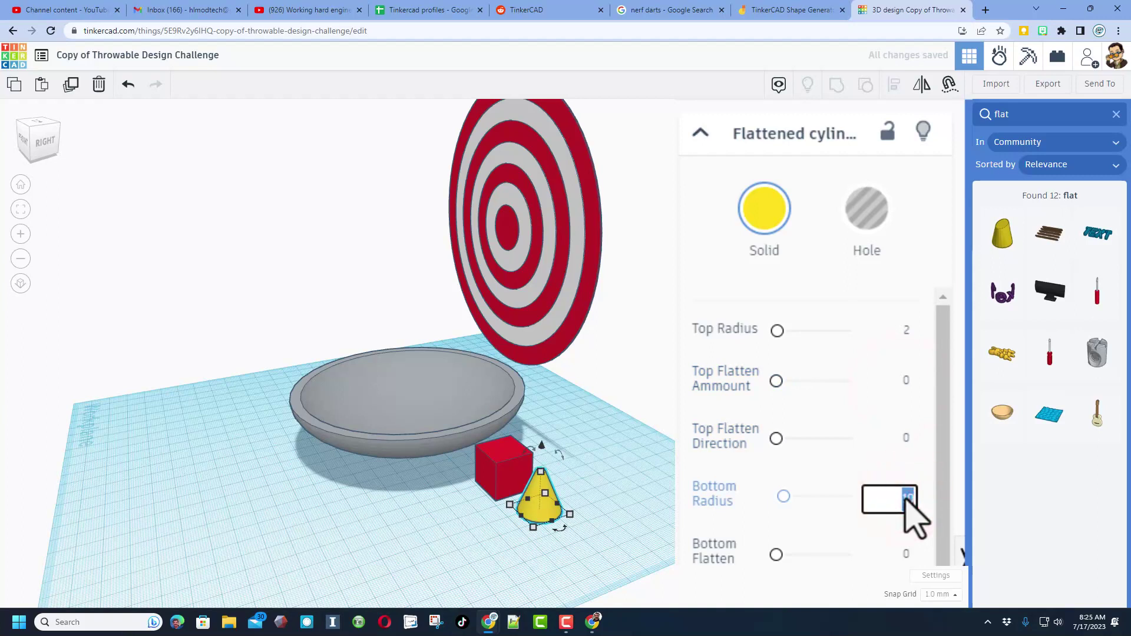
type("3")
key("Return")
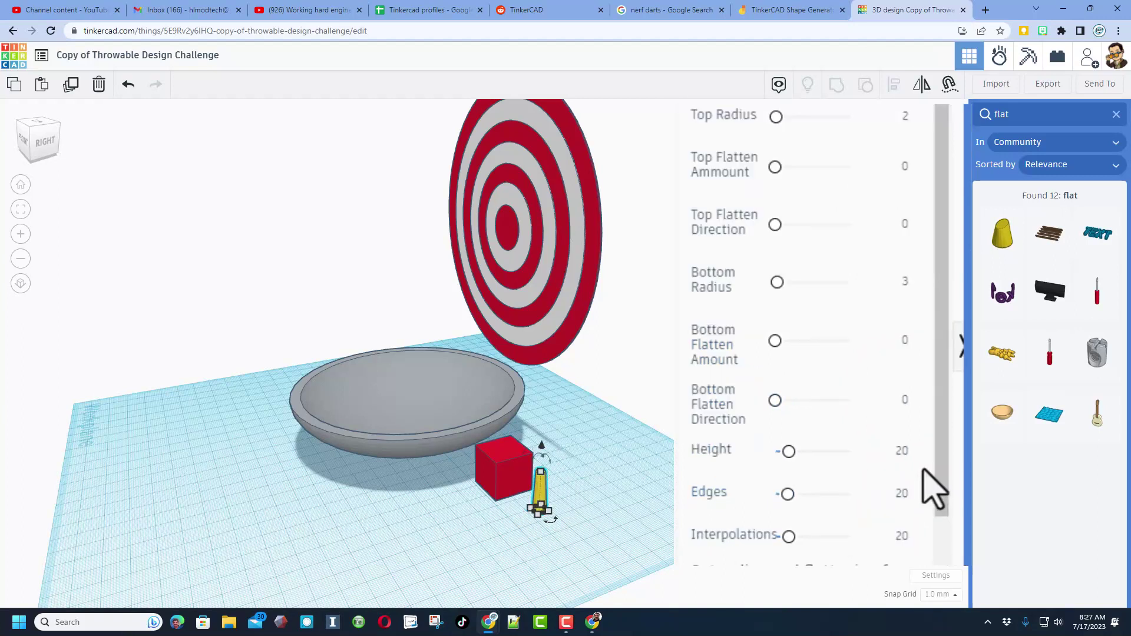
left_click(900, 451)
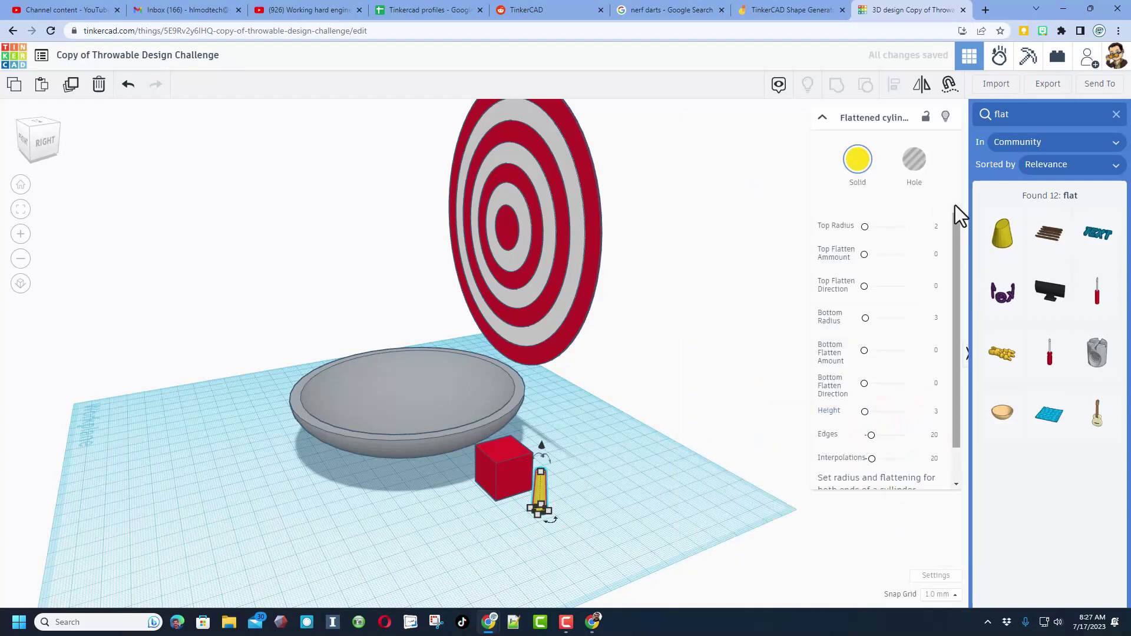
Colour the flattened cylinder orange and rotate it -90° so that it lies on its side on the workplane.
left_click(858, 163)
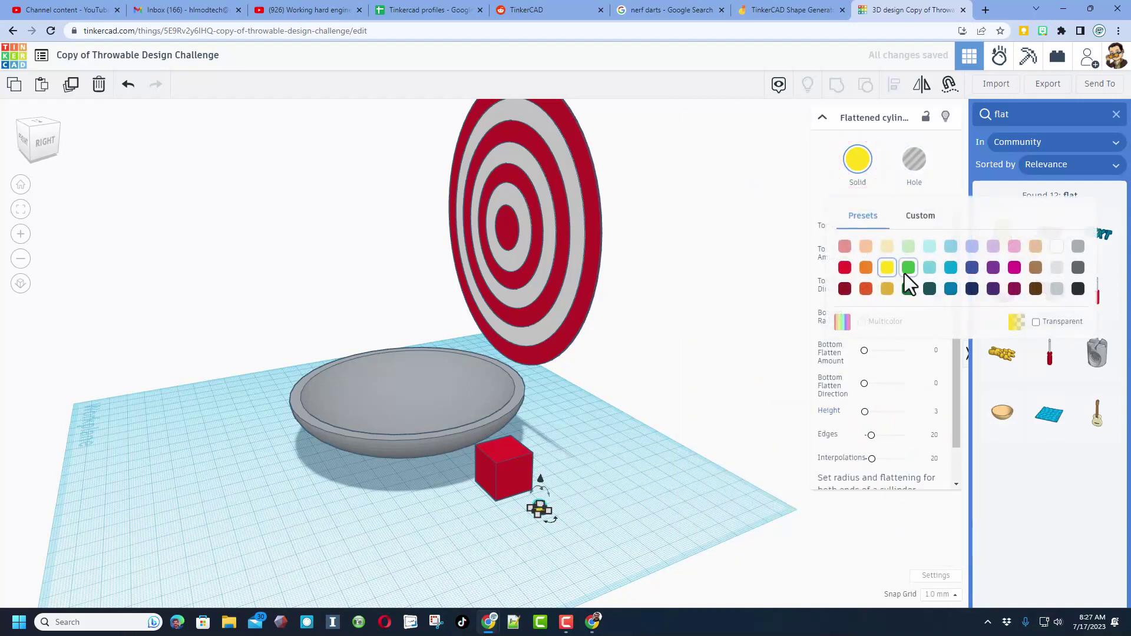
left_click(866, 268)
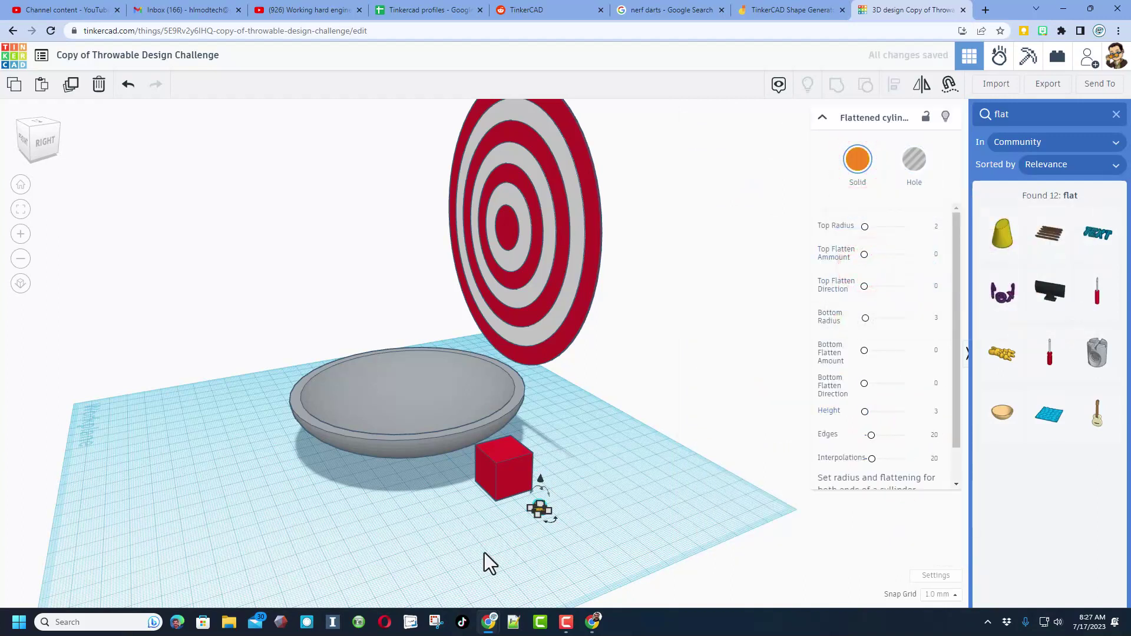
key("f")
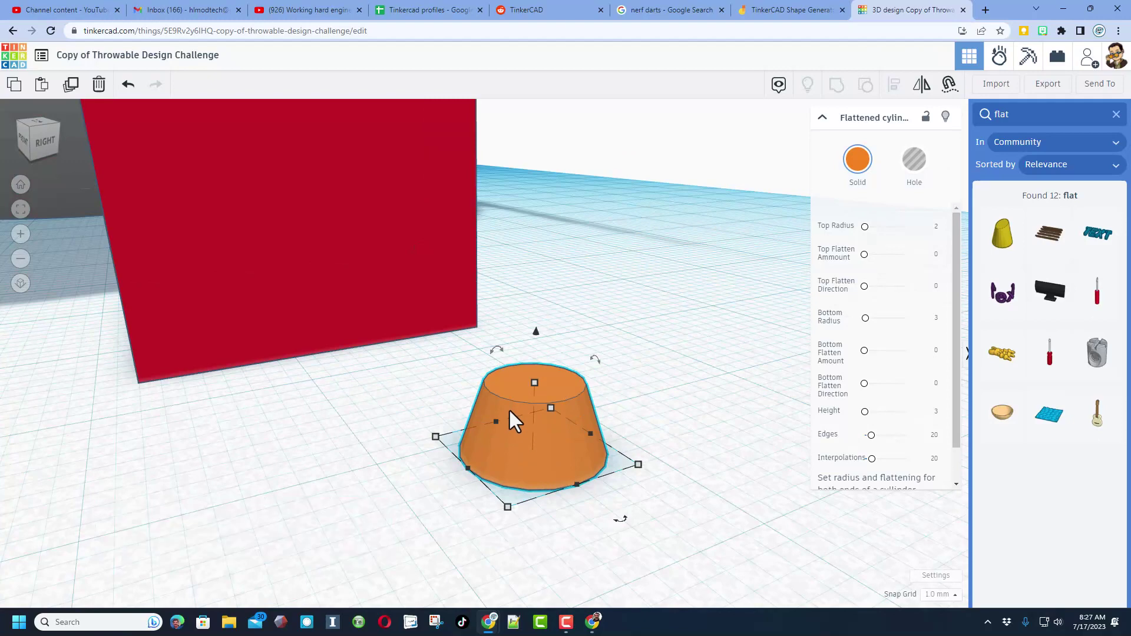
key("shift")
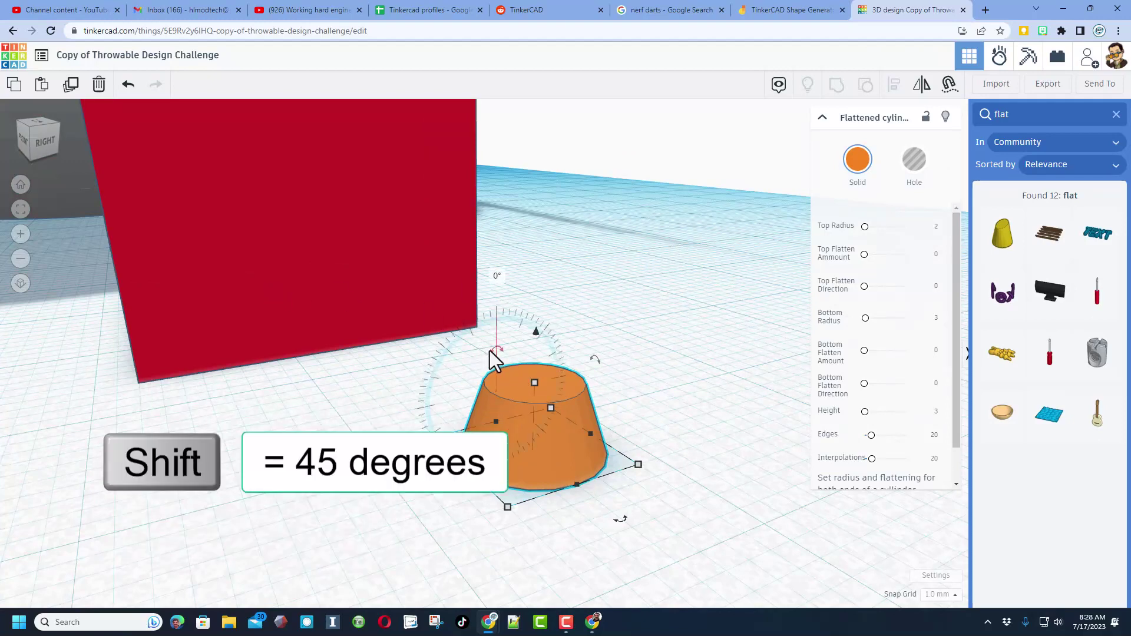
left_click_drag(492, 352, 567, 368, "shift")
key("d")
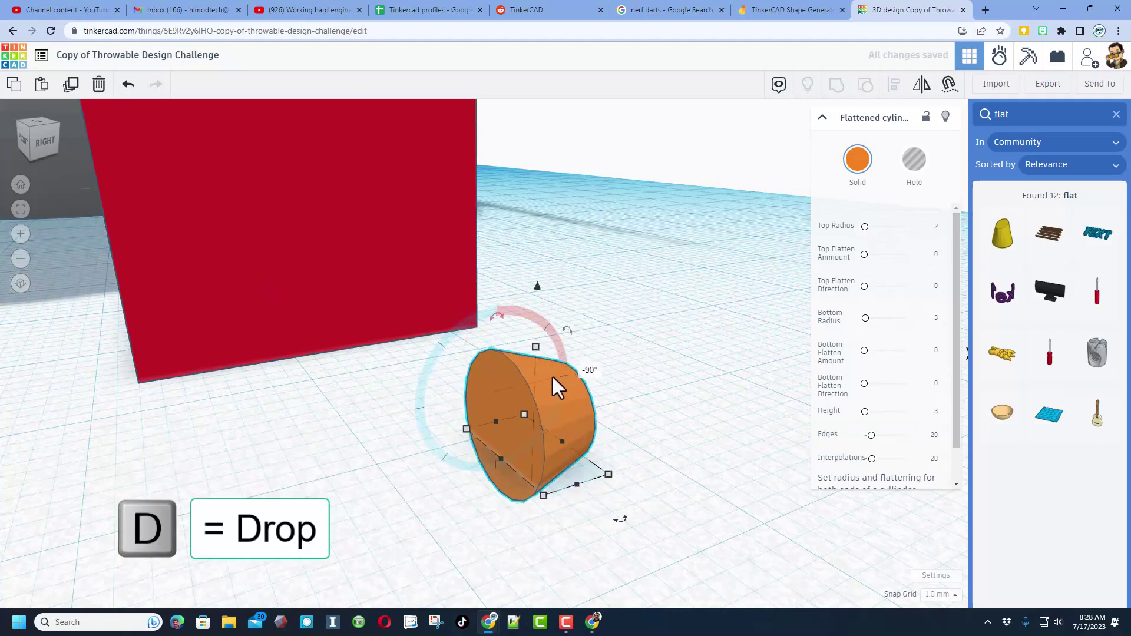
Attach a tube to the wide end of the orange cylinder with radius 3, wall thickness 1 and 16 sides.
mouse_move(484, 425)
right_mouse_down()
mouse_move(592, 434)
mouse_move(489, 415)
right_mouse_up()
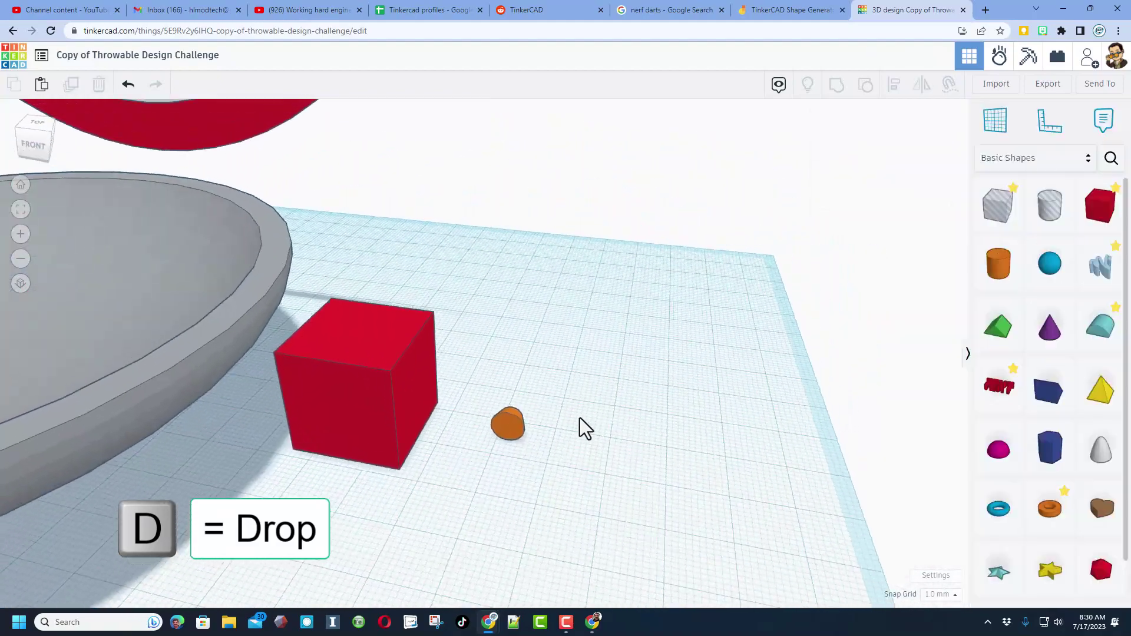
right_click_drag(580, 419, 521, 422)
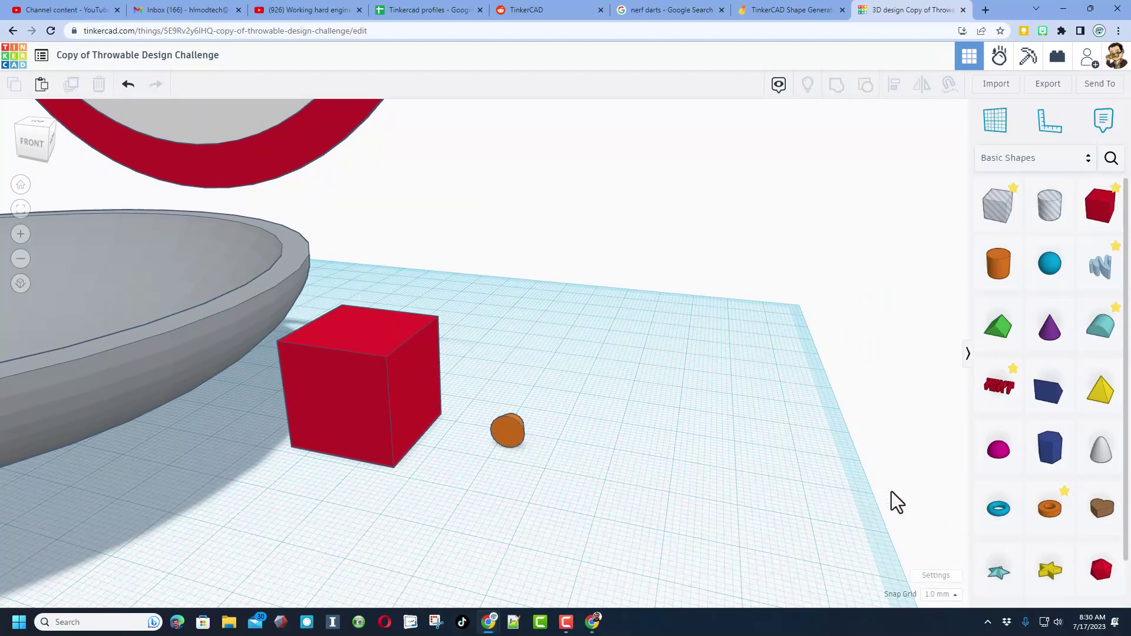
left_click_drag(1042, 521, 504, 436)
mouse_move(574, 422)
right_mouse_down()
mouse_move(565, 402)
mouse_move(554, 431)
right_mouse_up()
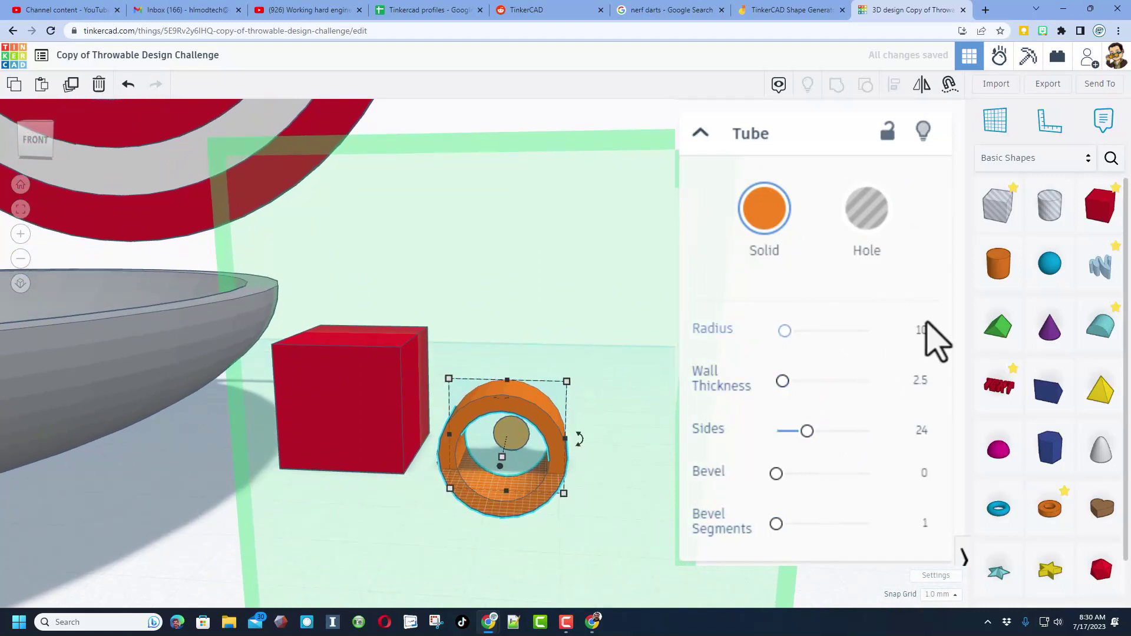
left_click(921, 330)
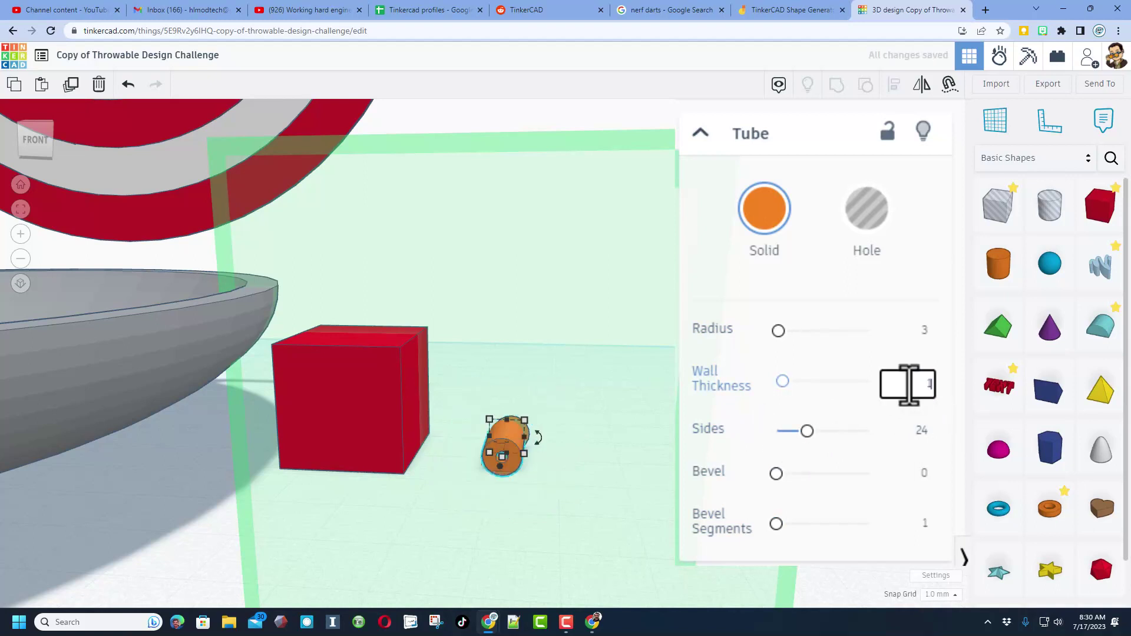
right_click_drag(666, 412, 946, 445)
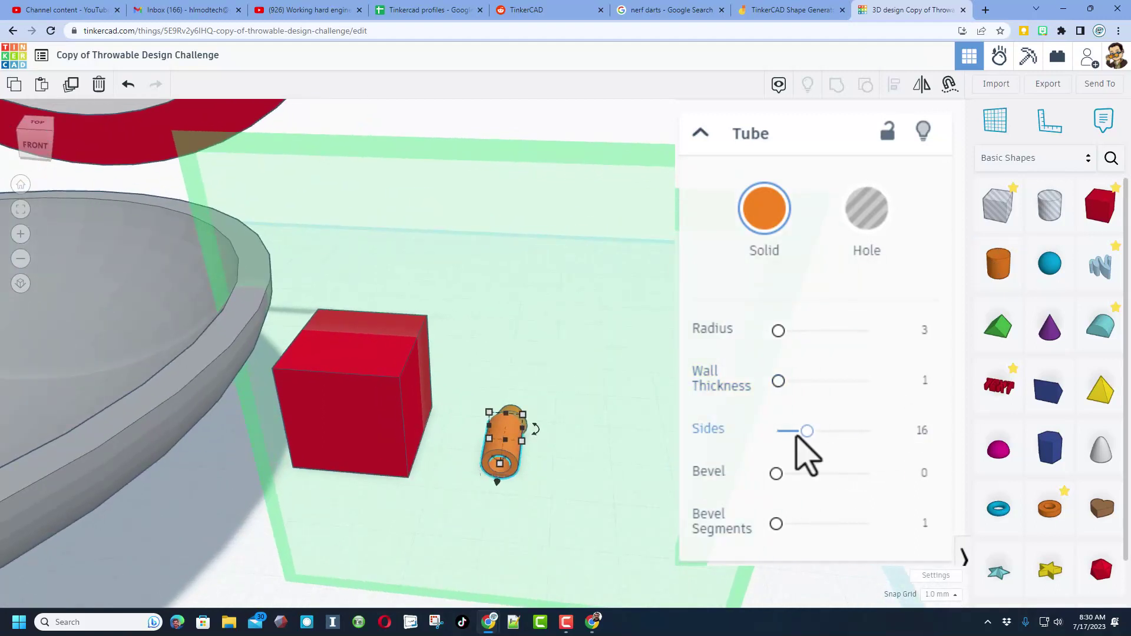
right_click_drag(589, 359, 501, 416)
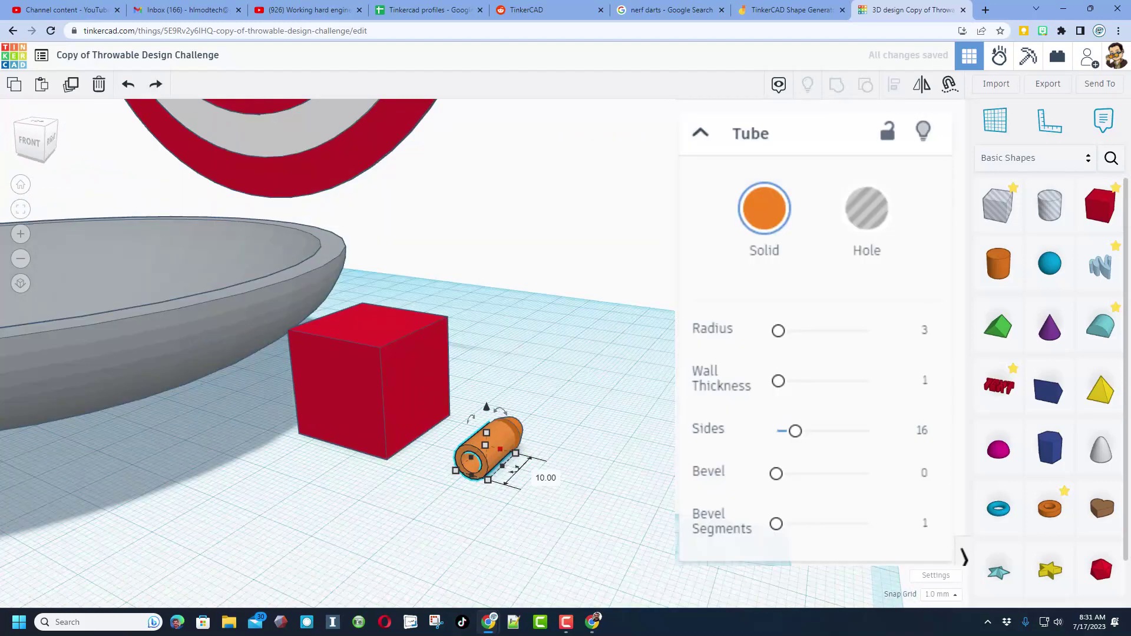
Change the tube's solid colour to blue.
left_click(764, 248)
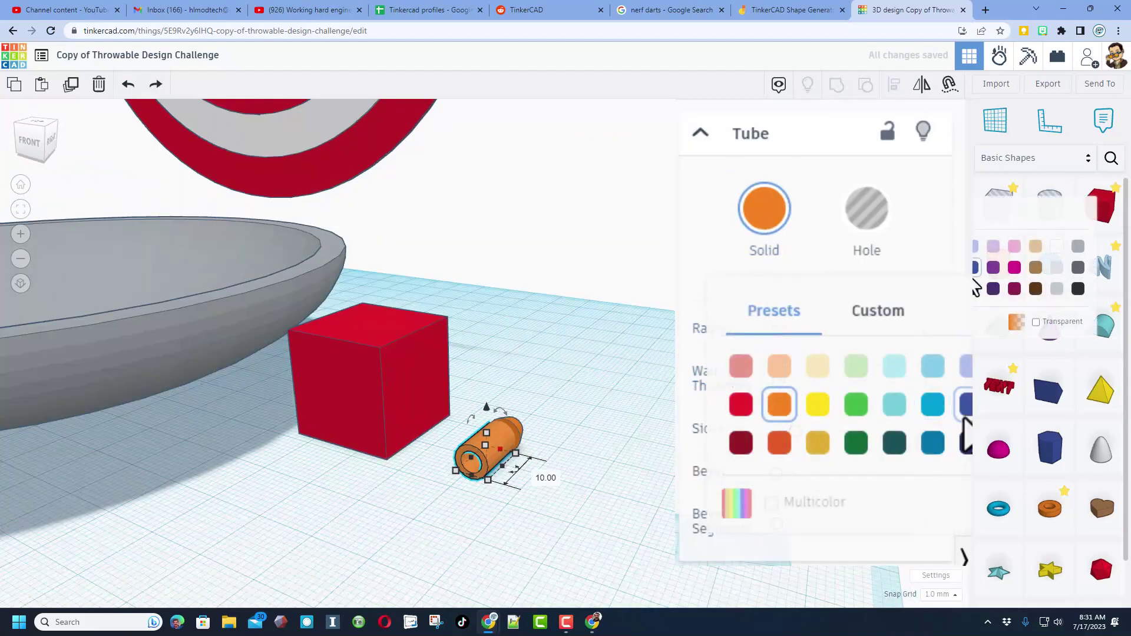
left_click(966, 404)
right_click_drag(666, 439, 544, 430)
left_click(756, 350)
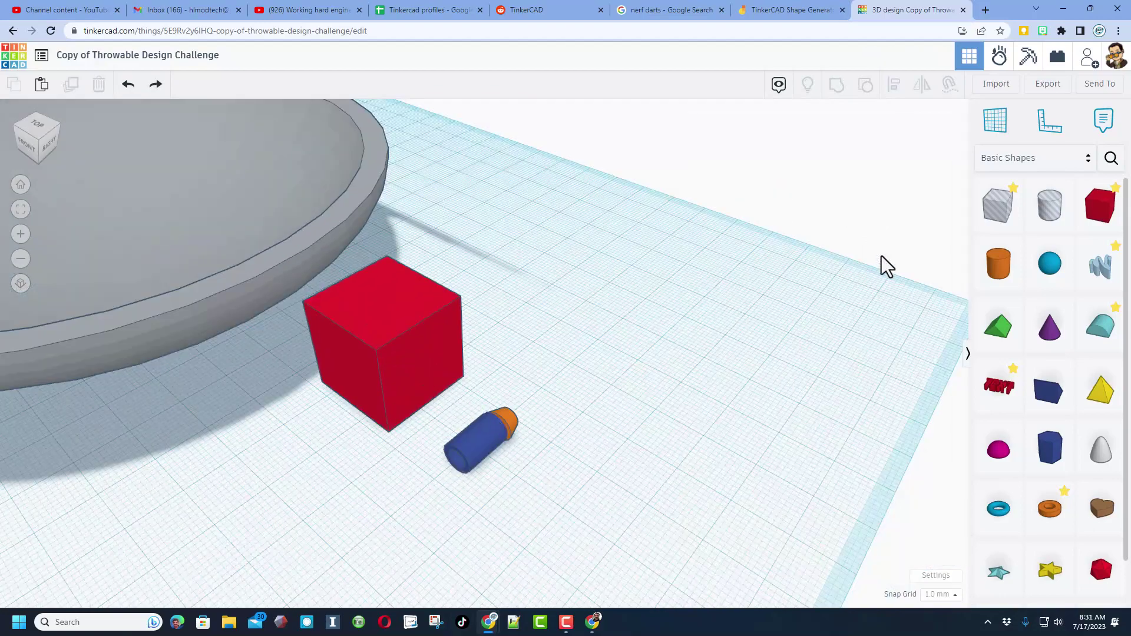
Place a ruler behind the tube's open end and stretch the tube back to its origin, making the dart 20 mm long.
left_click(1051, 122)
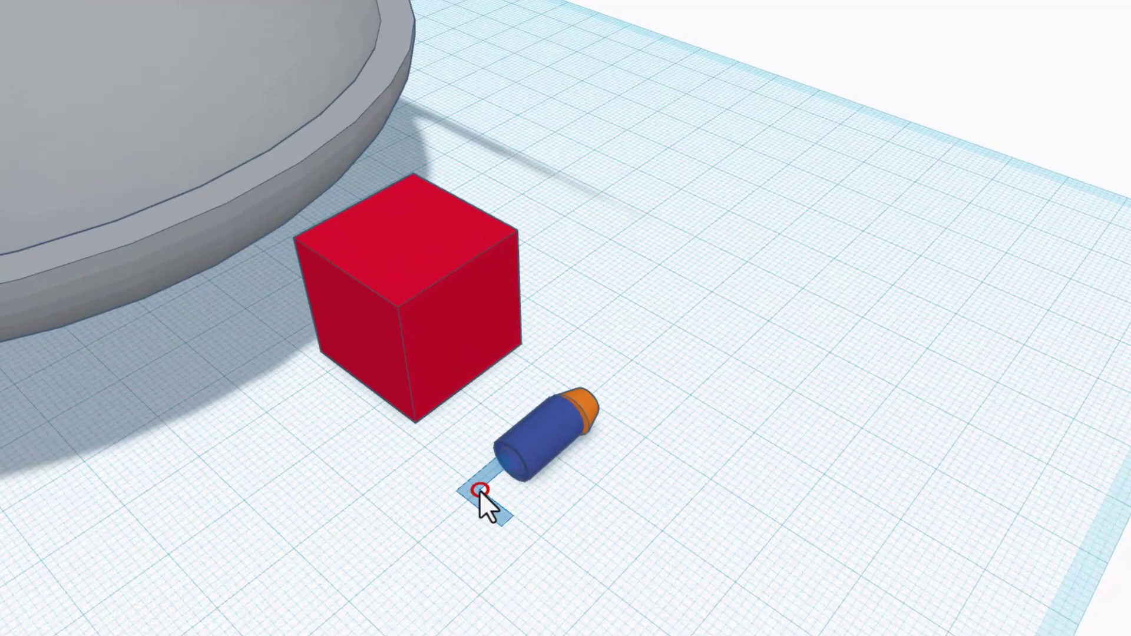
left_click(479, 491)
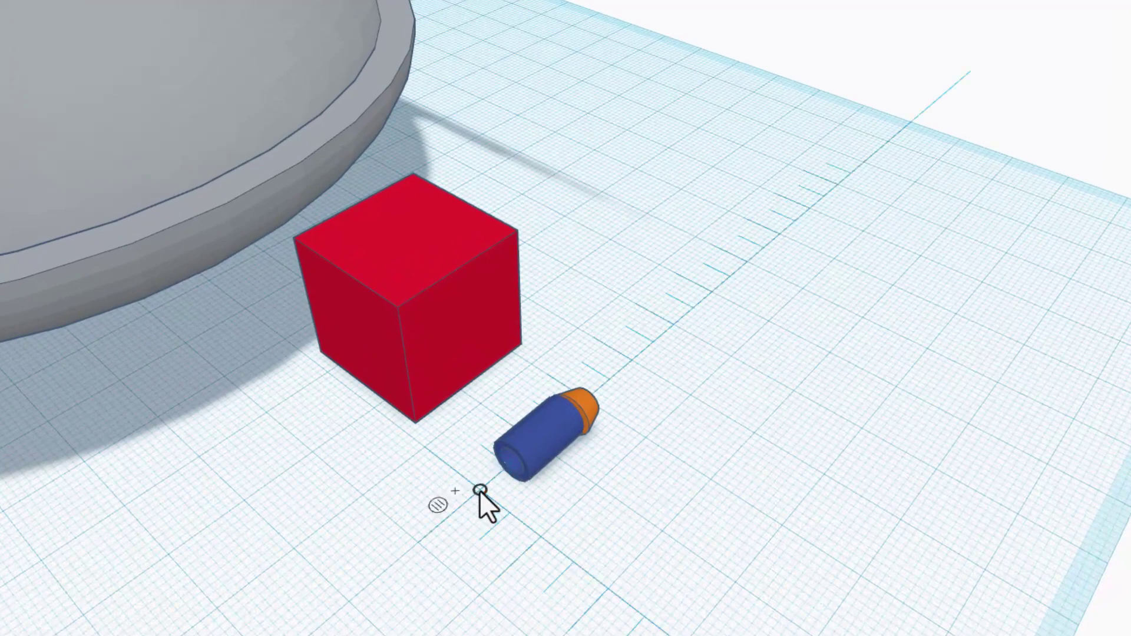
right_click_drag(514, 452, 594, 496)
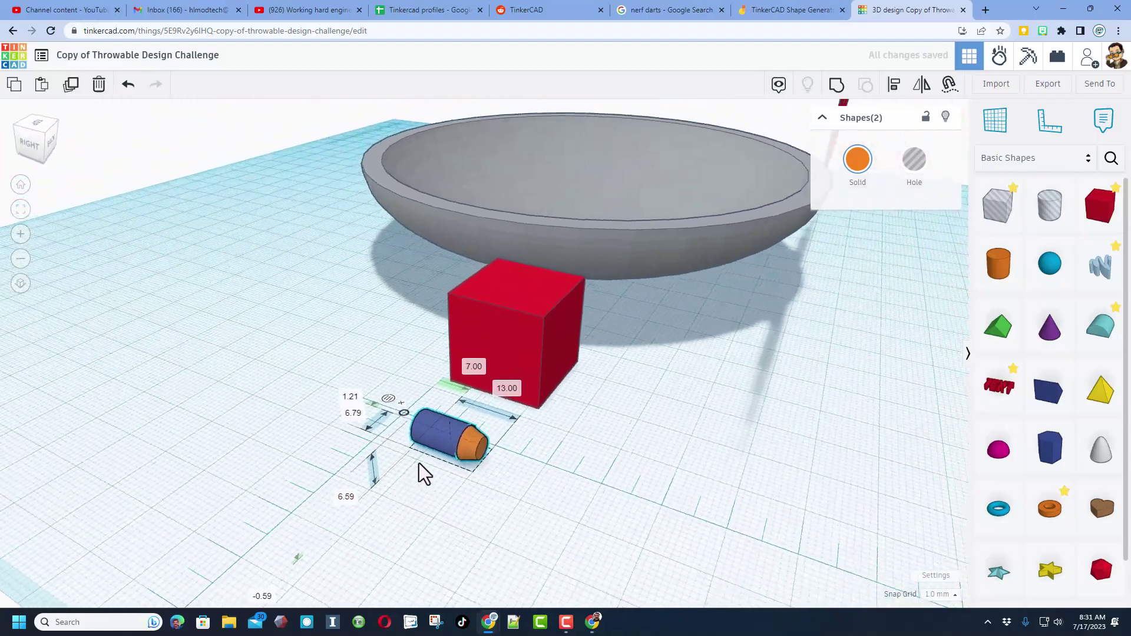
left_click(485, 467)
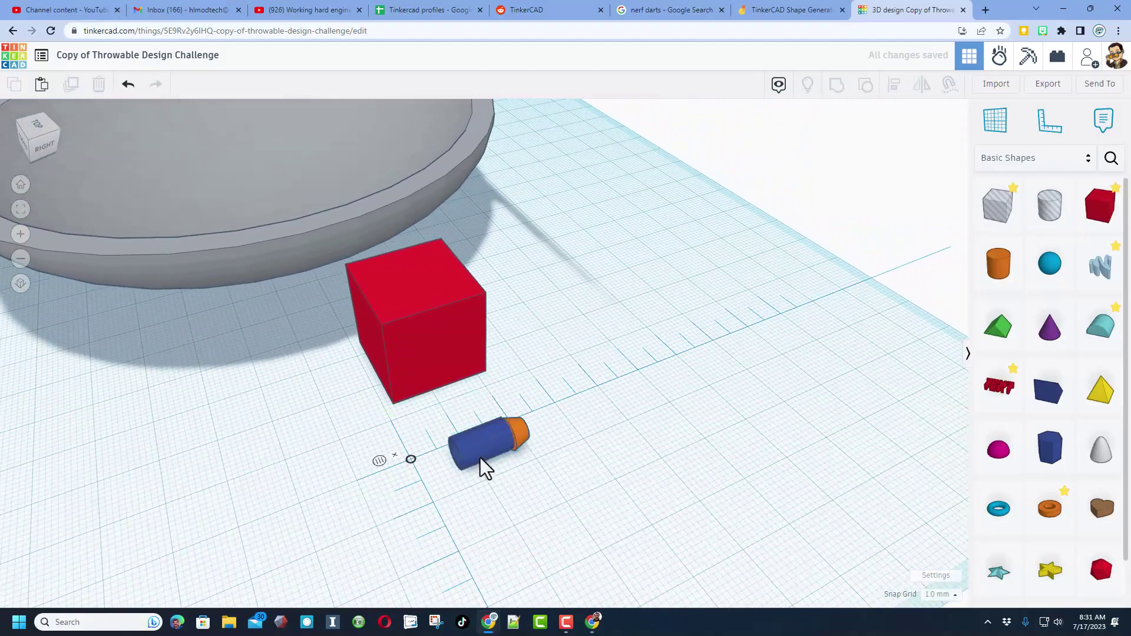
left_click_drag(457, 470, 428, 489)
left_click(525, 505)
right_click_drag(525, 505, 589, 386)
left_click_drag(487, 453, 511, 484)
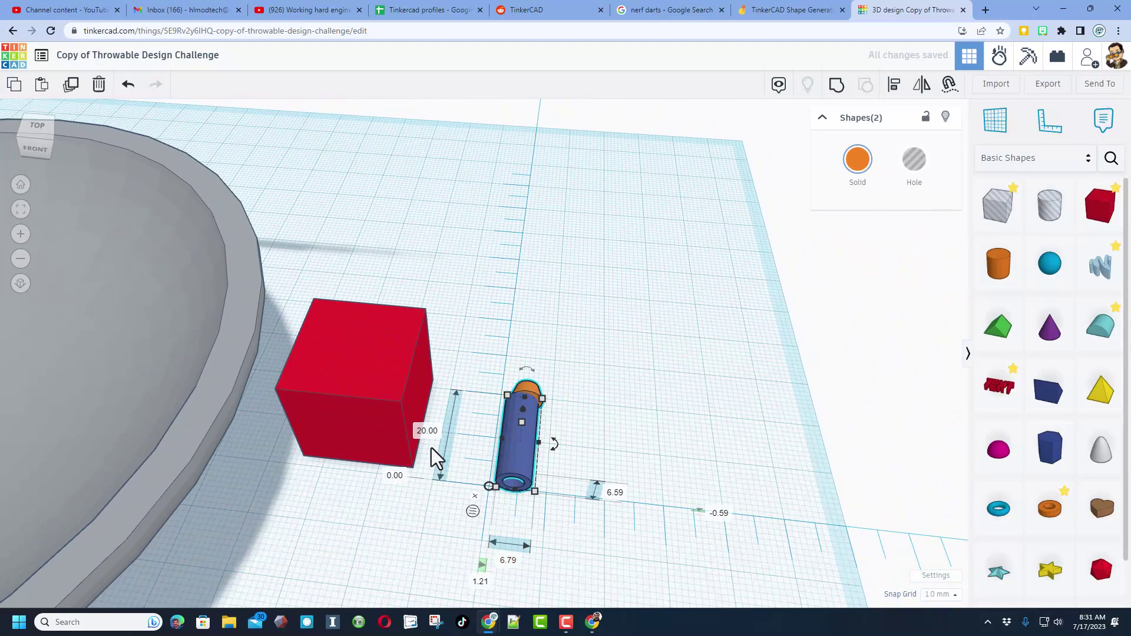
Align the orange tip and the blue tube on their shared centre across the dart's width.
left_click(656, 394)
right_click_drag(656, 394, 578, 329)
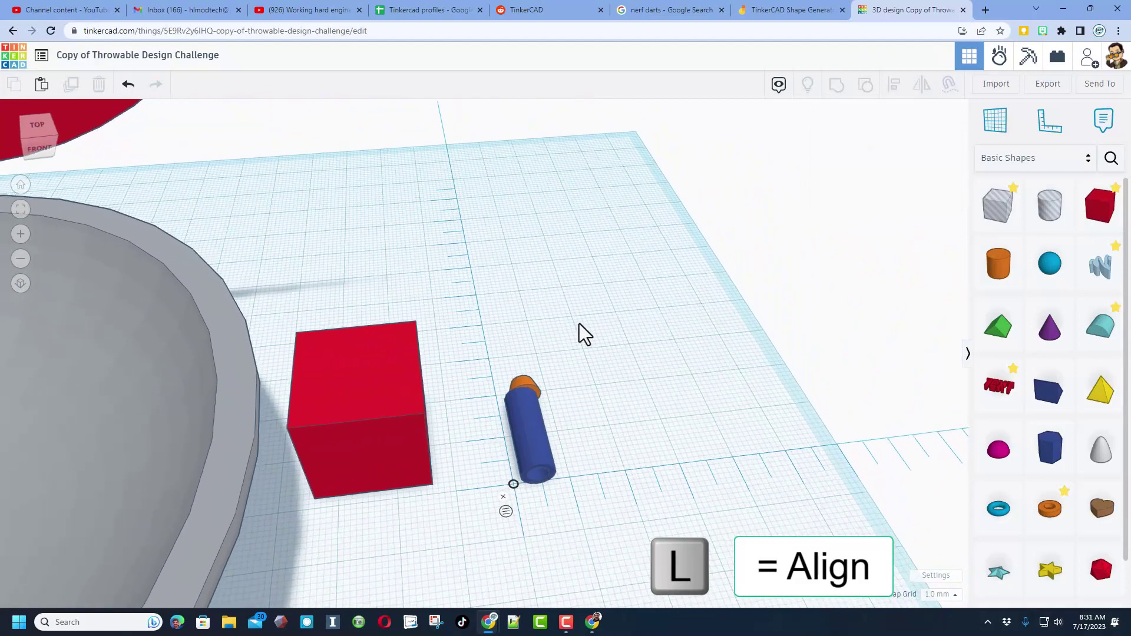
left_click_drag(579, 322, 524, 411)
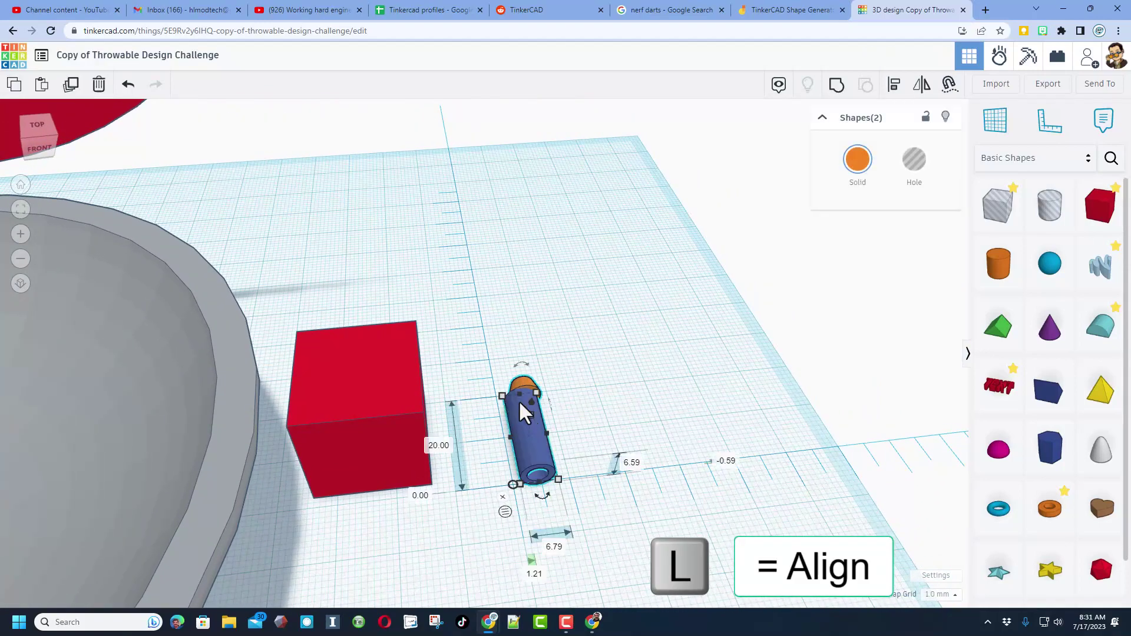
key("l")
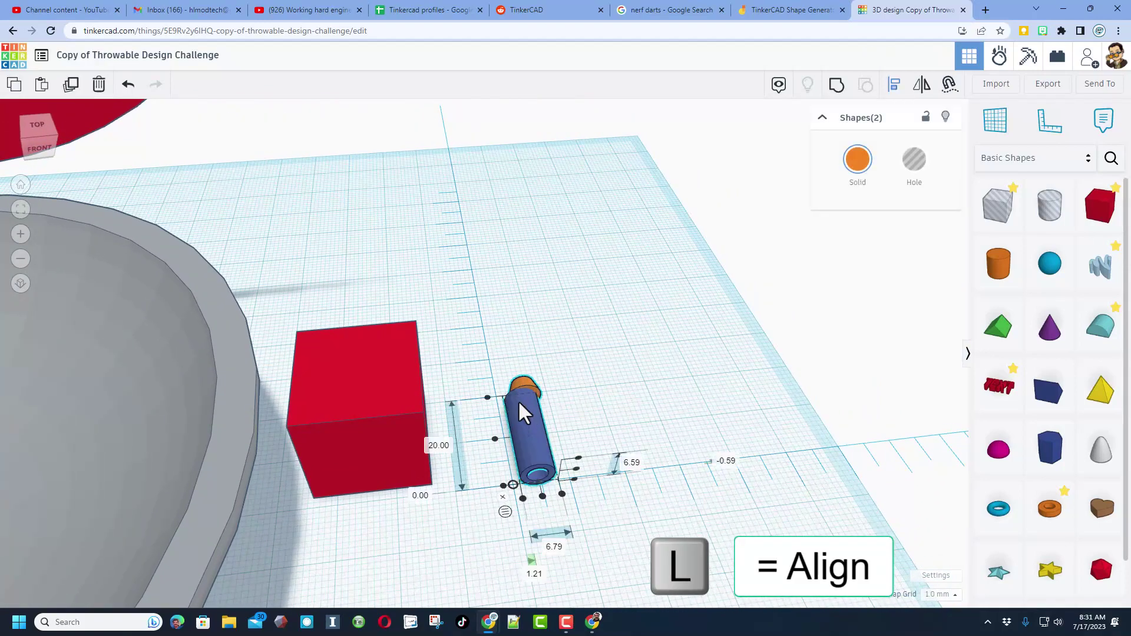
left_click(541, 497)
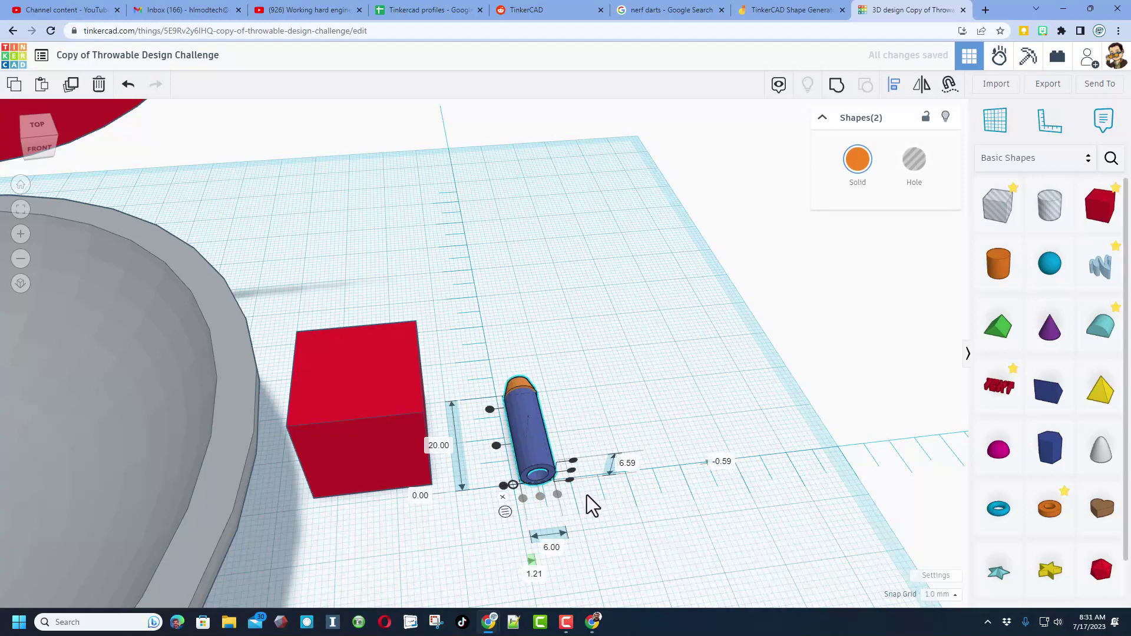
left_click(652, 427)
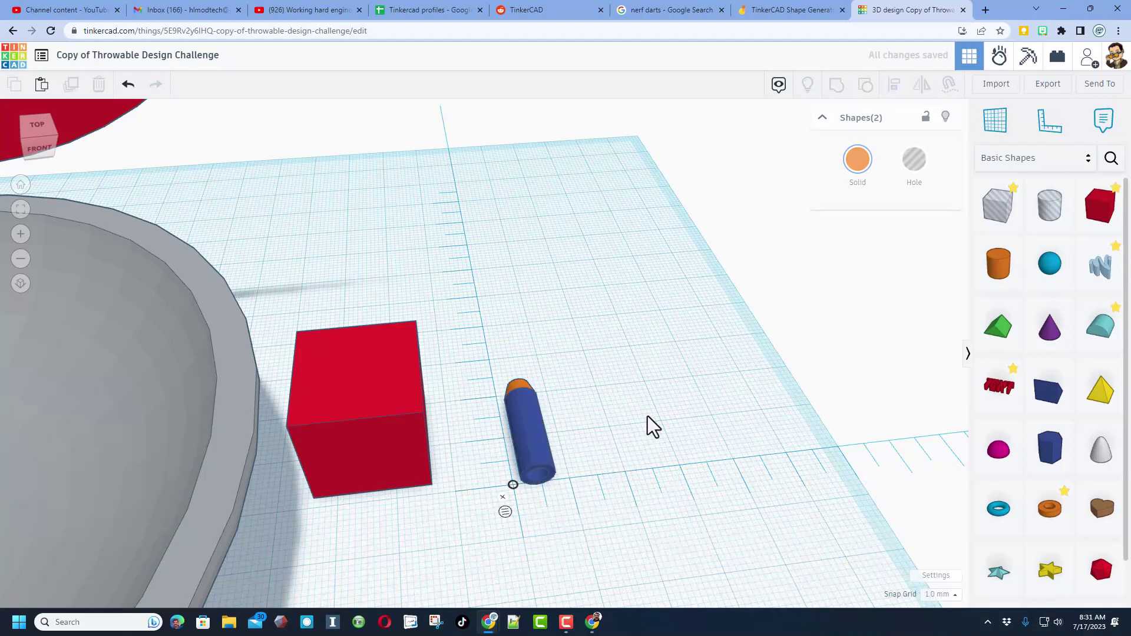
mouse_move(652, 427)
right_mouse_down()
mouse_move(480, 356)
mouse_move(377, 393)
mouse_move(457, 409)
mouse_move(591, 396)
mouse_move(633, 416)
right_mouse_up()
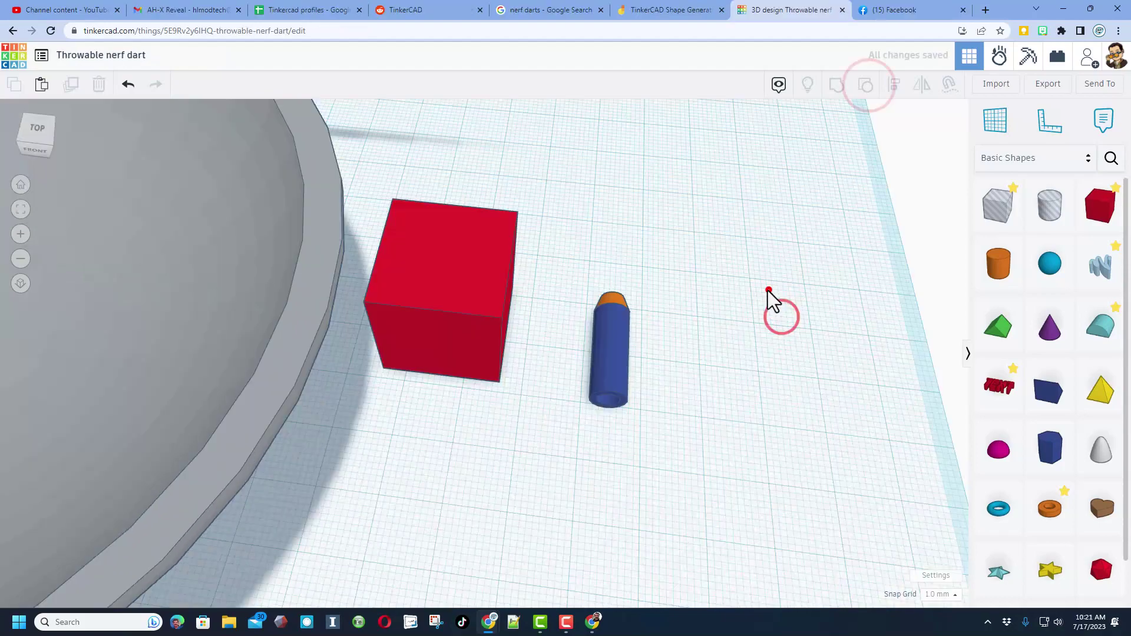
Group the dart's tip and tube, and turn on Multicolor to keep their original colours.
left_click_drag(768, 288, 594, 359)
key("ctrl+g")
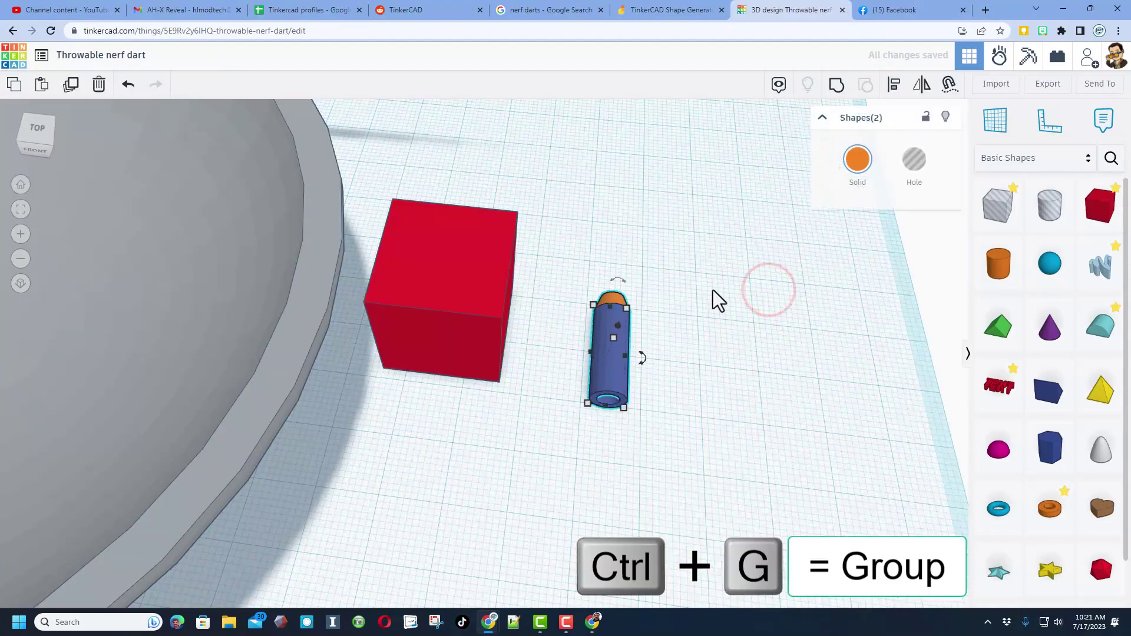
left_click(846, 84)
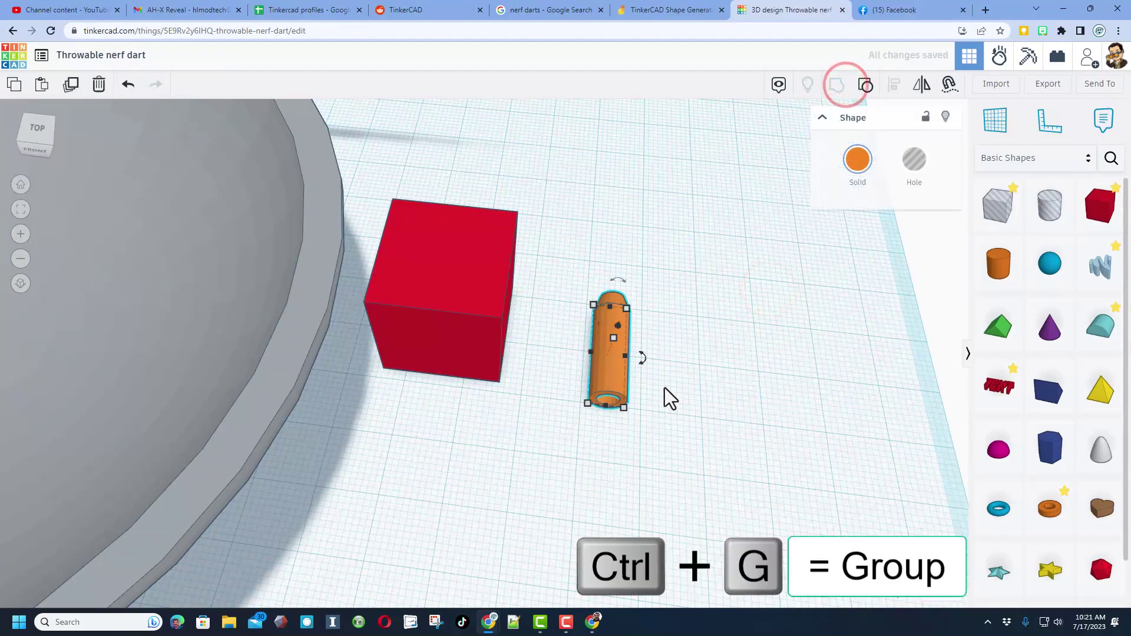
left_click(859, 157)
left_click(862, 322)
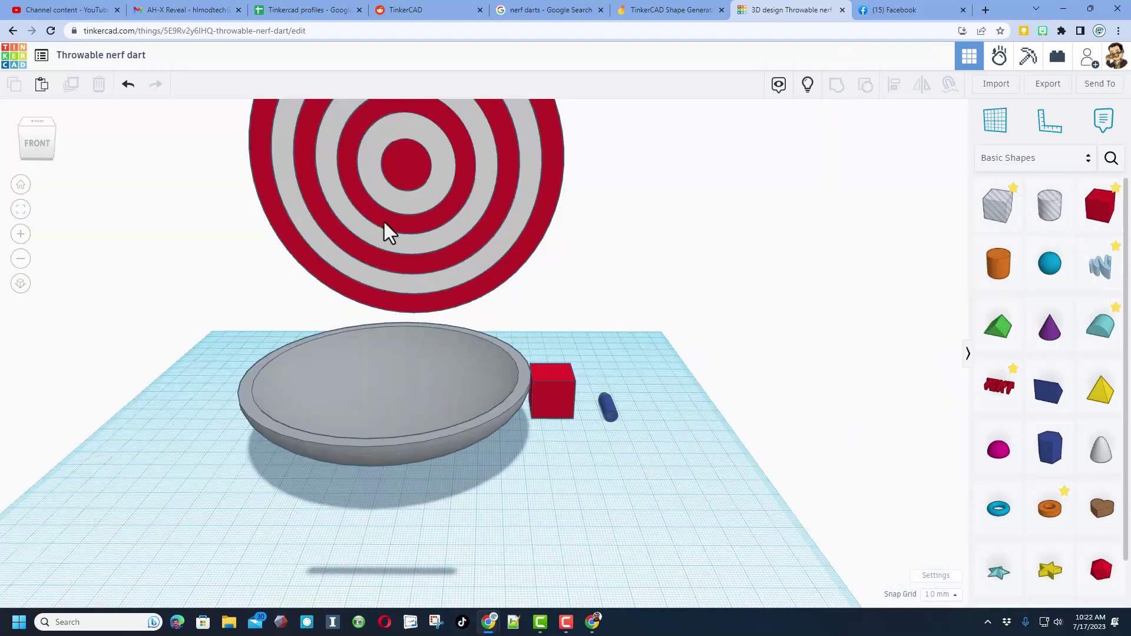
Add a box in front of the bowl and stretch its height to 81 mm.
left_click_drag(1094, 228, 335, 331)
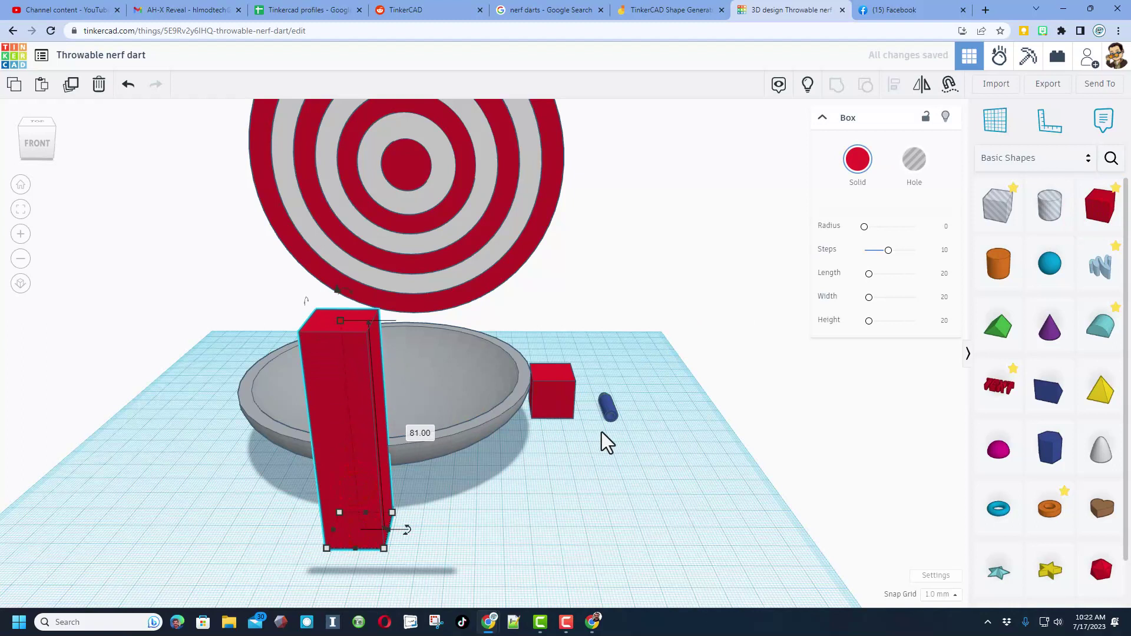
left_click(616, 440)
Duplicate the dart and align the copy to the tall box, centred on its width and depth.
key("ctrl+d")
left_click(609, 406)
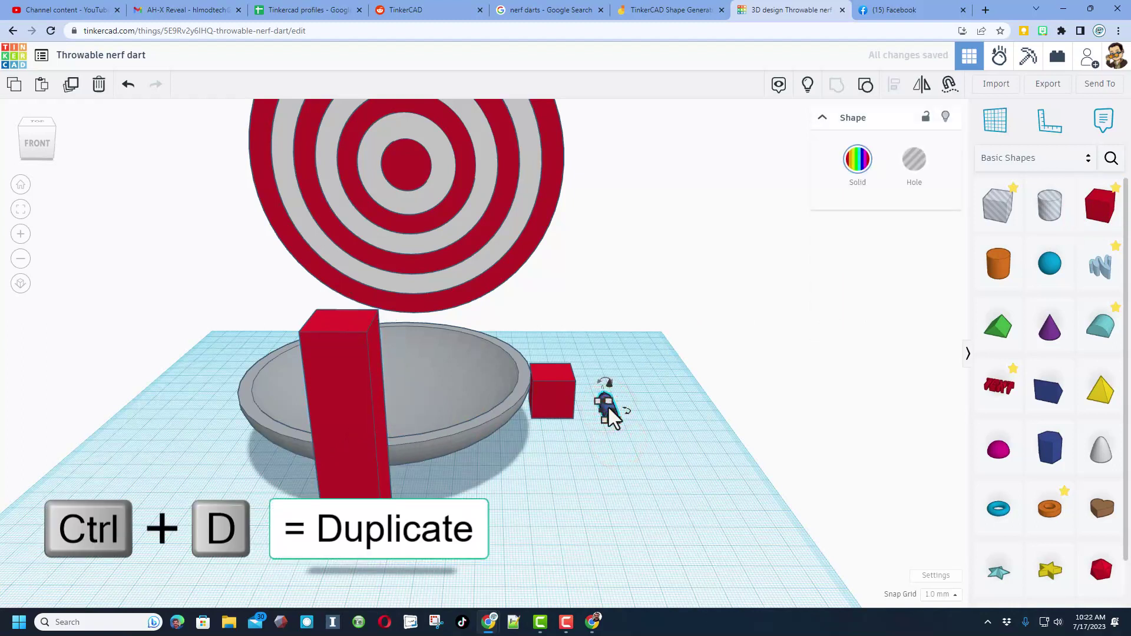
left_click(341, 481, "shift")
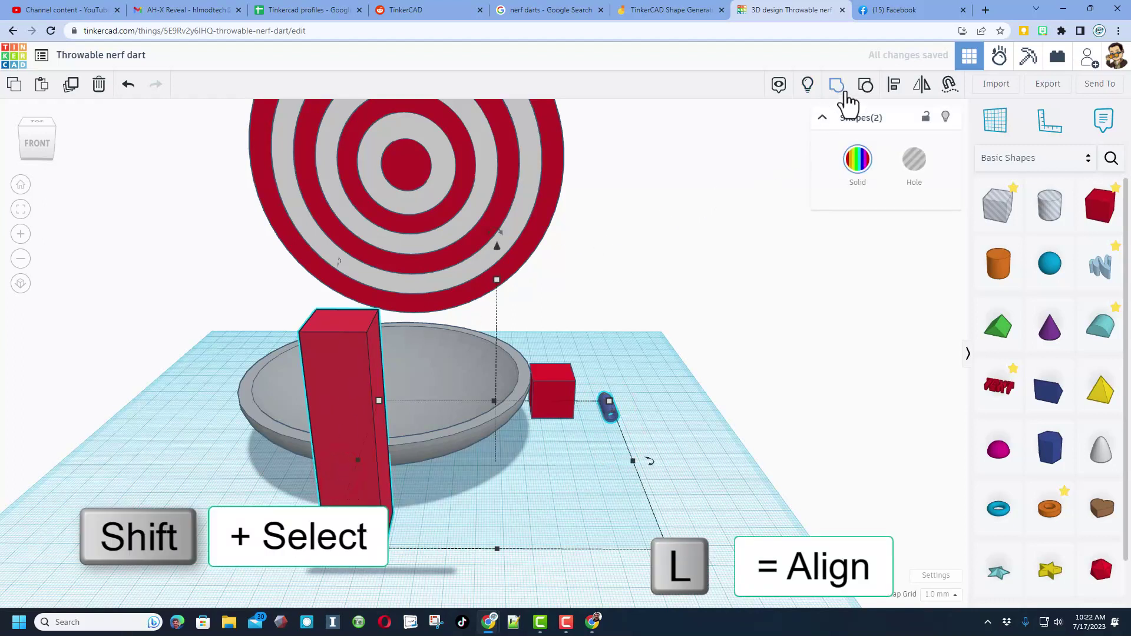
left_click(894, 85)
left_click(362, 518)
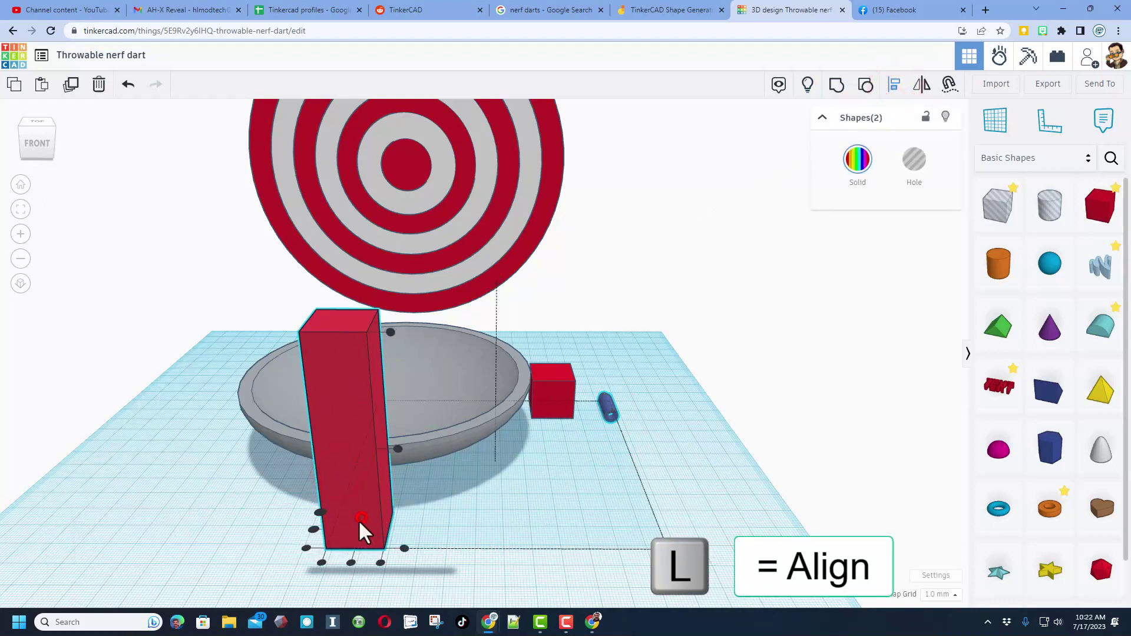
left_click(350, 563)
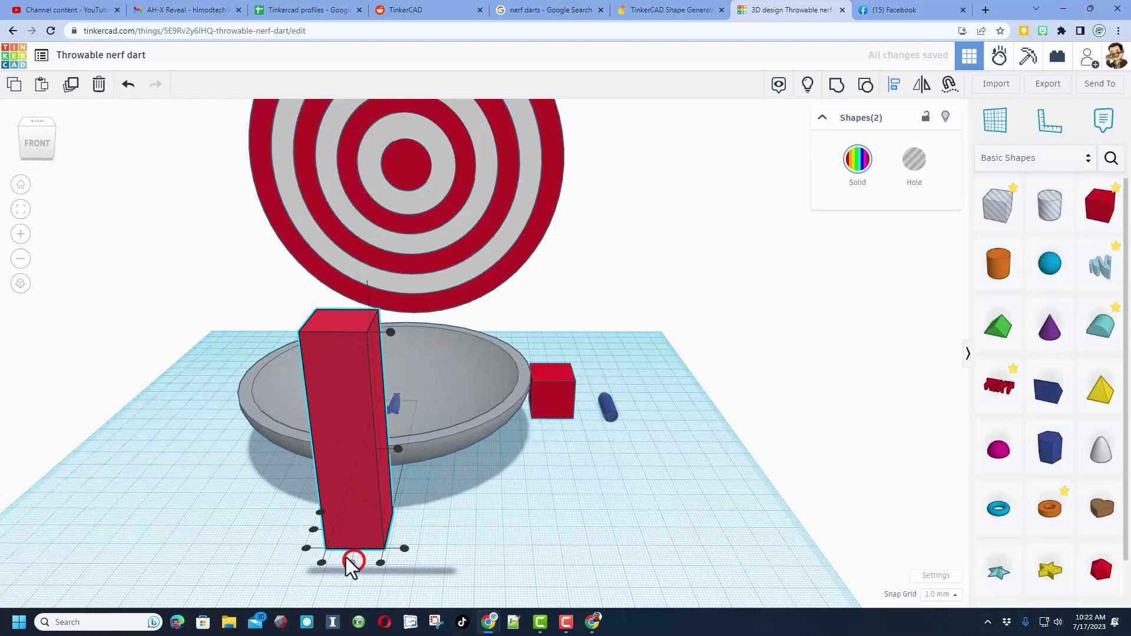
left_click(315, 527)
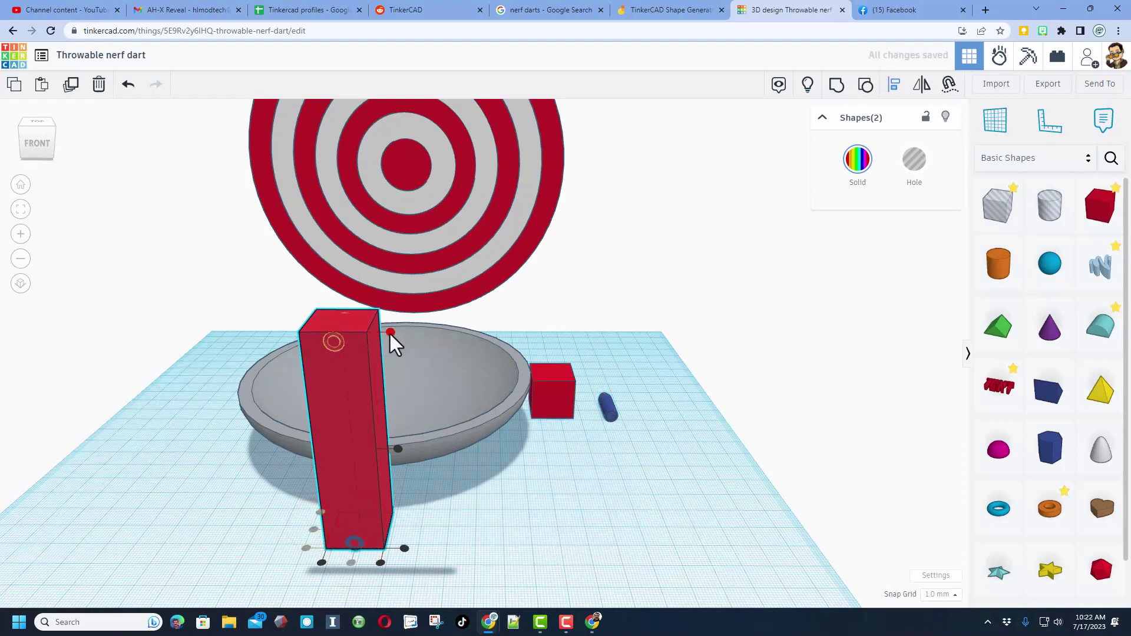
Set the dart copy on top of the tall box using a temporary workplane, and restore the default workplane.
key("w")
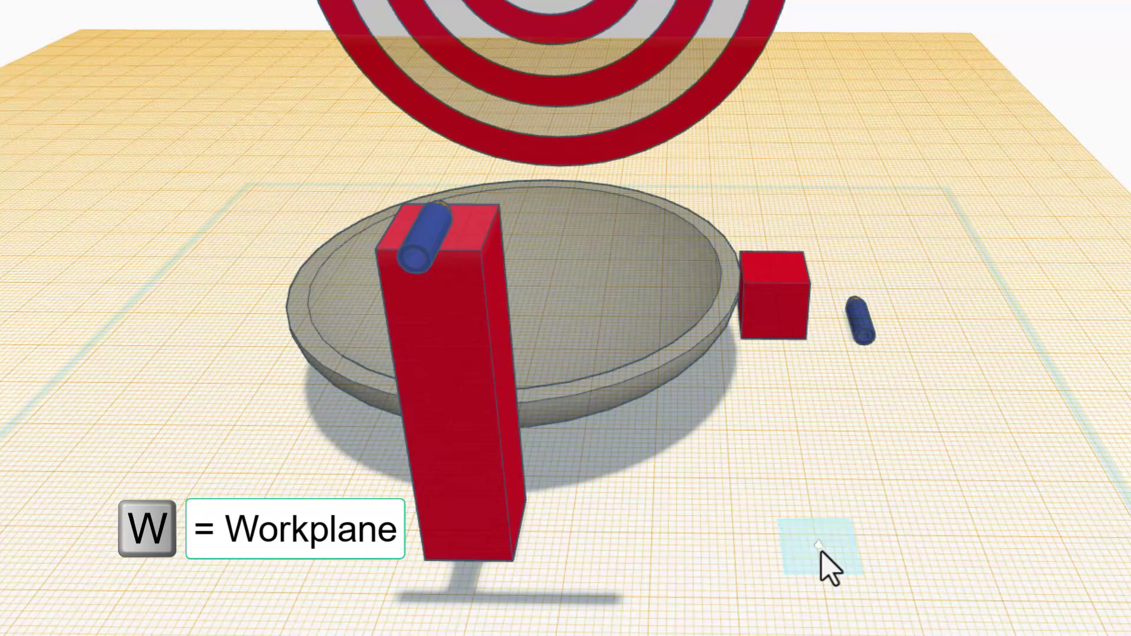
left_click(832, 527)
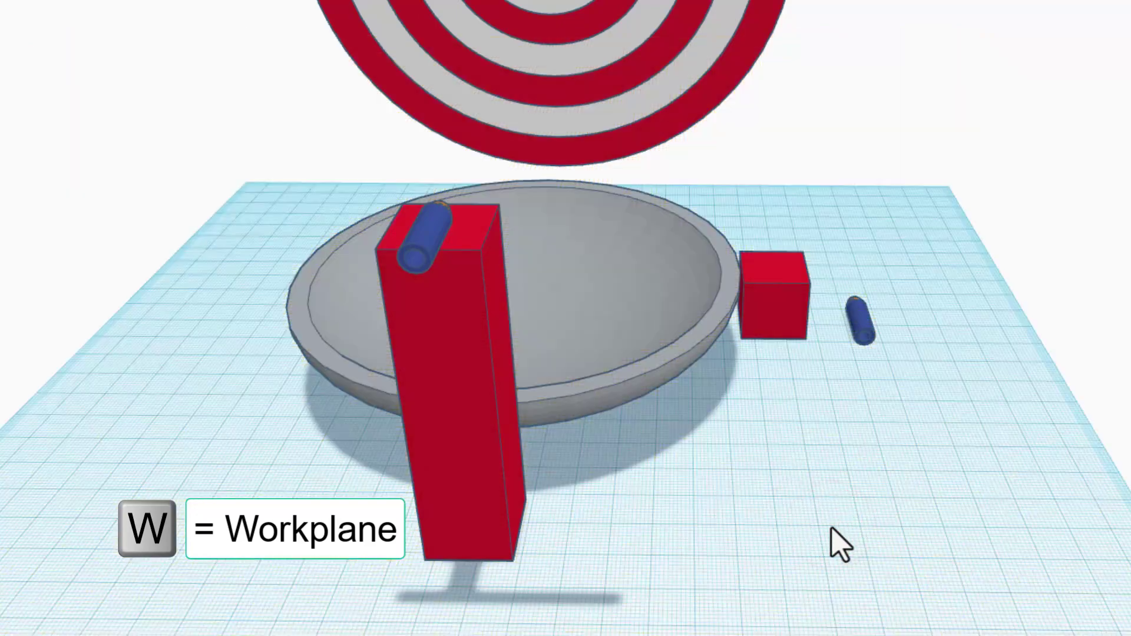
Add a cylinder near the top of the tall box's front face, with 12 sides and a dark brown colour.
mouse_move(828, 522)
right_mouse_down()
mouse_move(1023, 437)
mouse_move(689, 490)
mouse_move(719, 533)
right_mouse_up()
right_click_drag(681, 445, 664, 457)
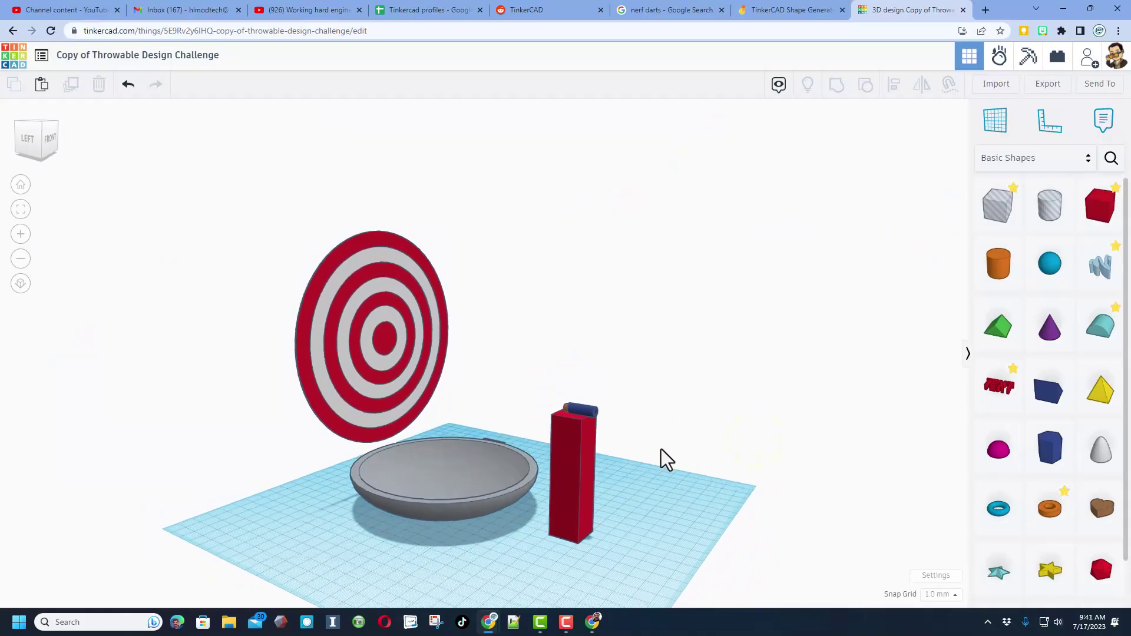
left_click(998, 264)
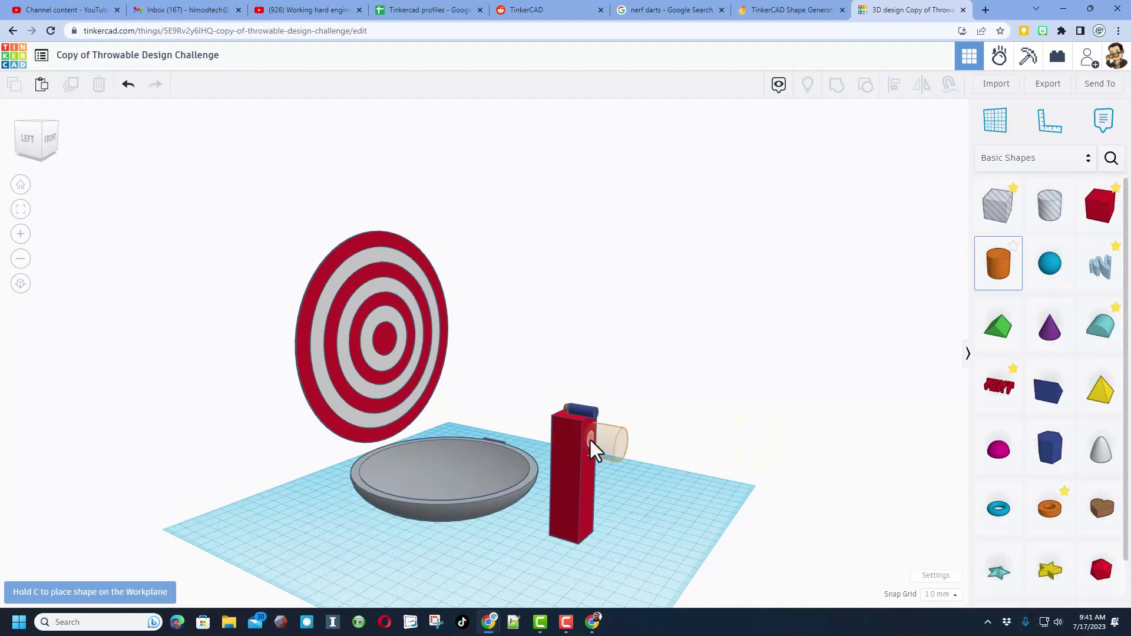
left_click(593, 451)
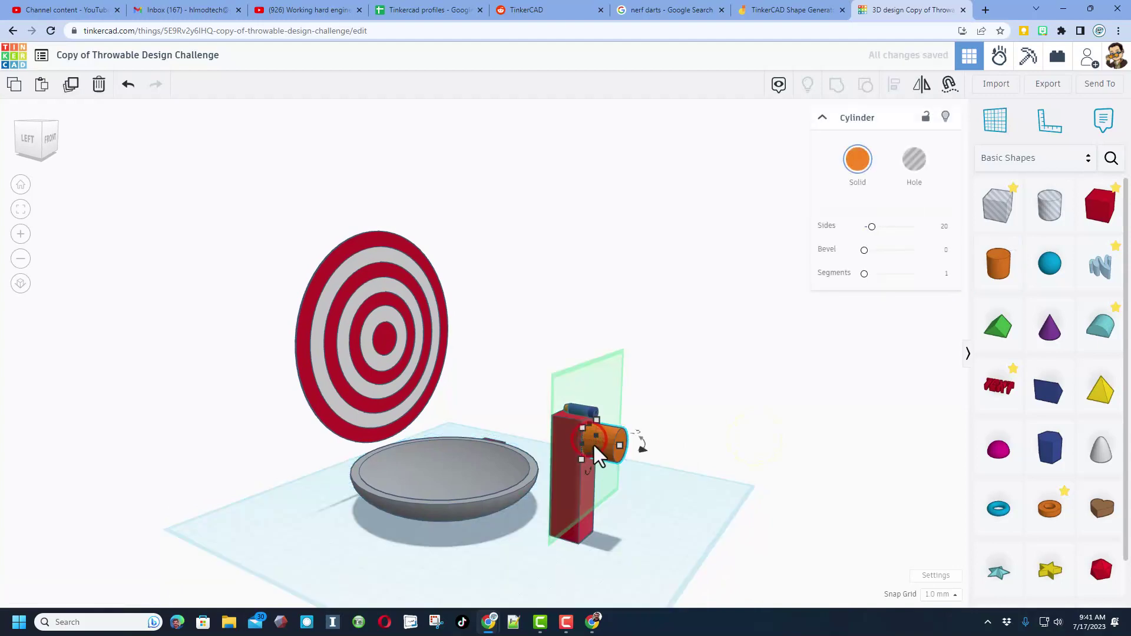
left_click(946, 225)
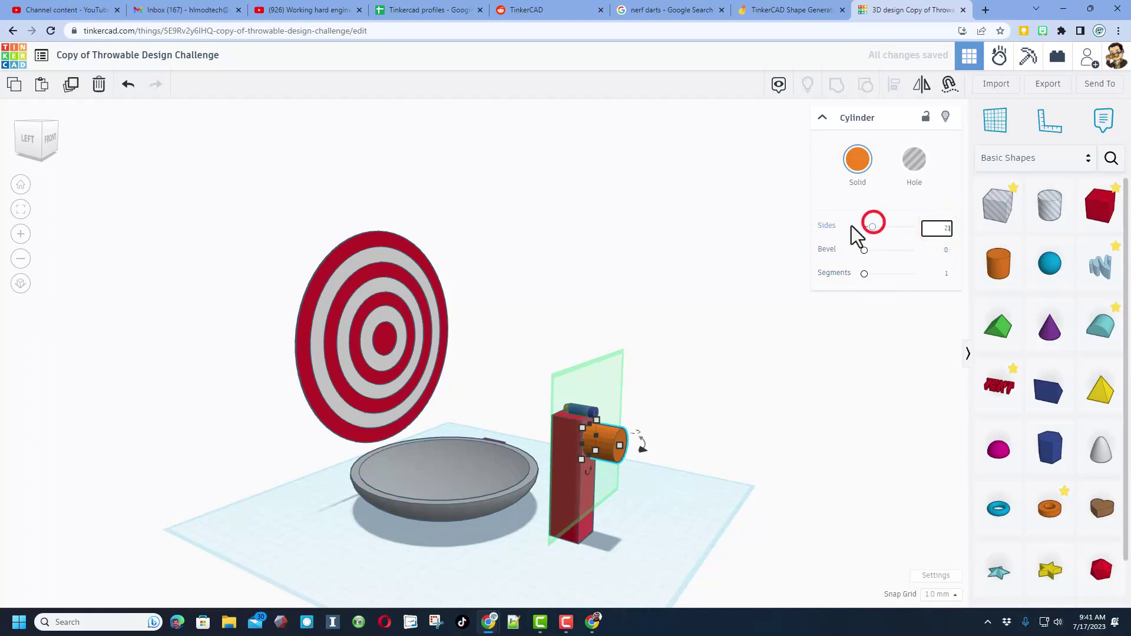
mouse_move(851, 225)
left_mouse_down()
mouse_move(871, 231)
mouse_move(862, 231)
left_mouse_up()
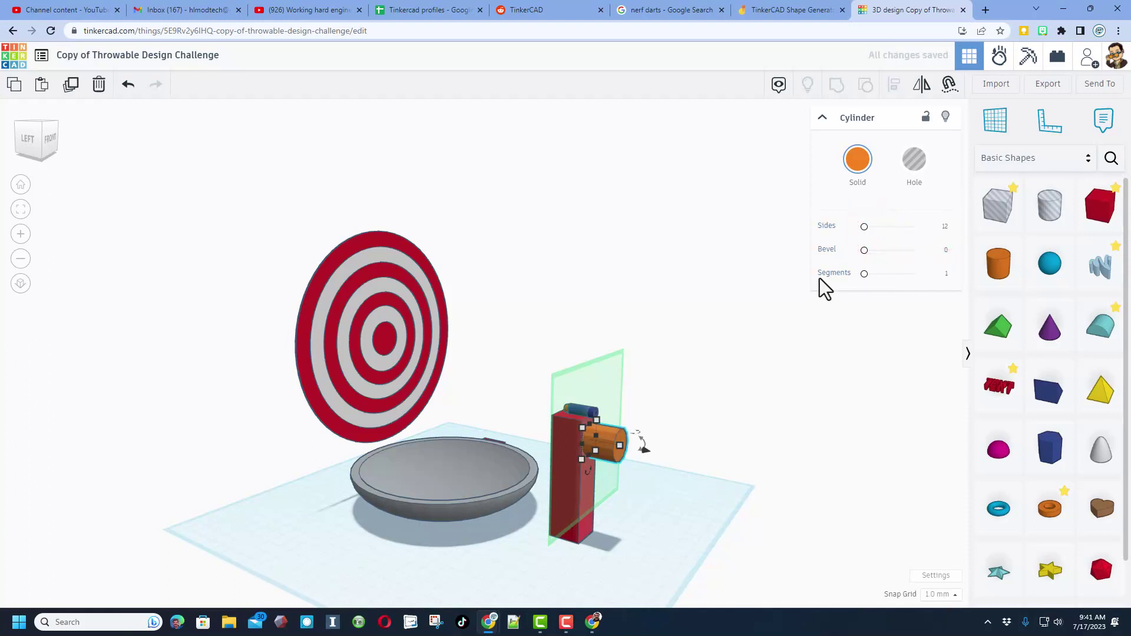
left_click(858, 161)
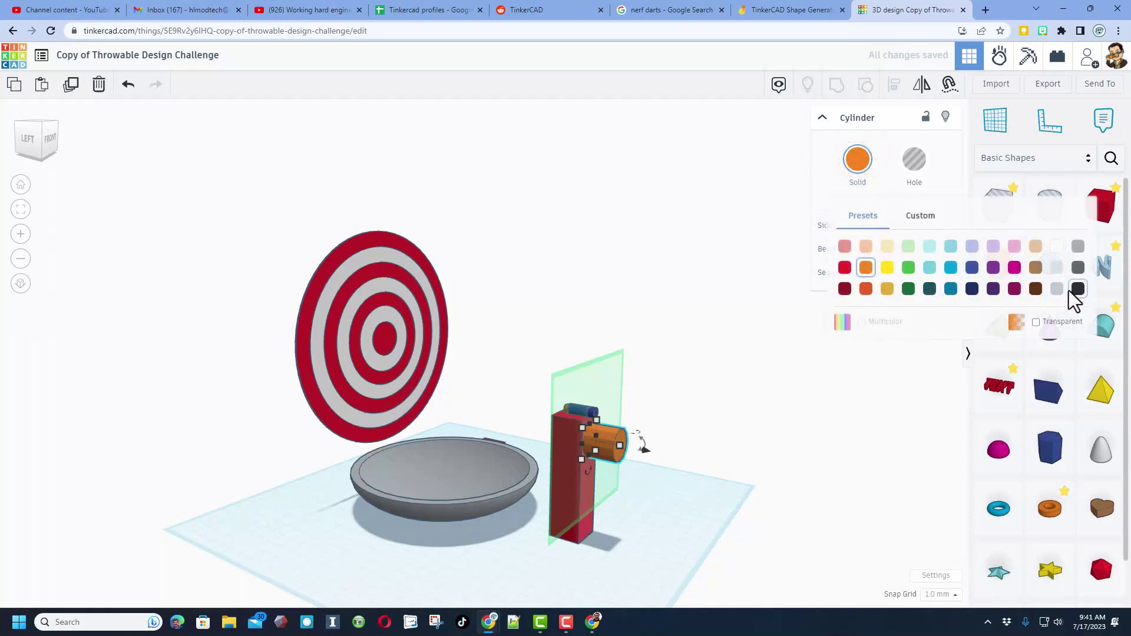
left_click(1036, 289)
Place a torus on the tall box's left face, with tube 0.1, 8 sides and 8 steps.
scroll(648, 451, "up", 4)
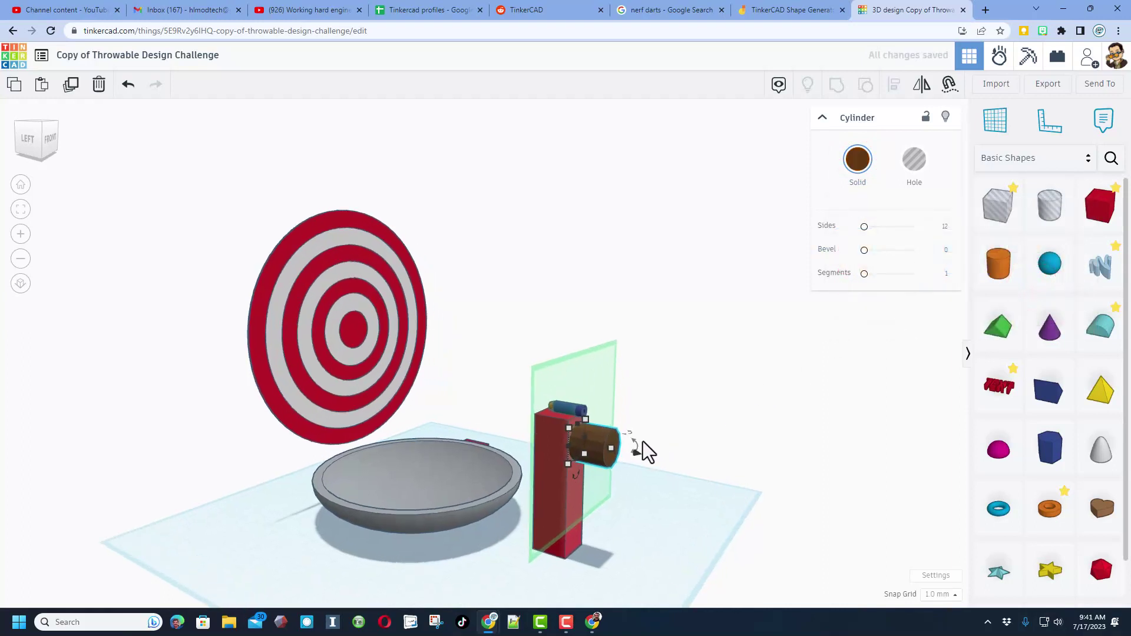
right_click_drag(626, 424, 617, 338)
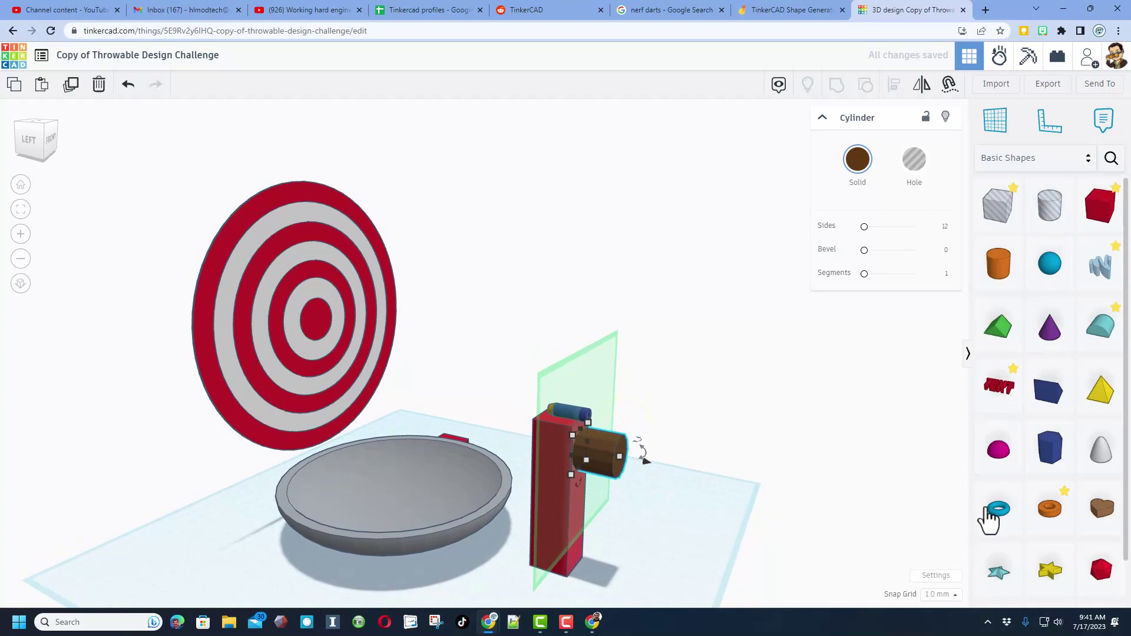
left_click_drag(993, 513, 551, 453)
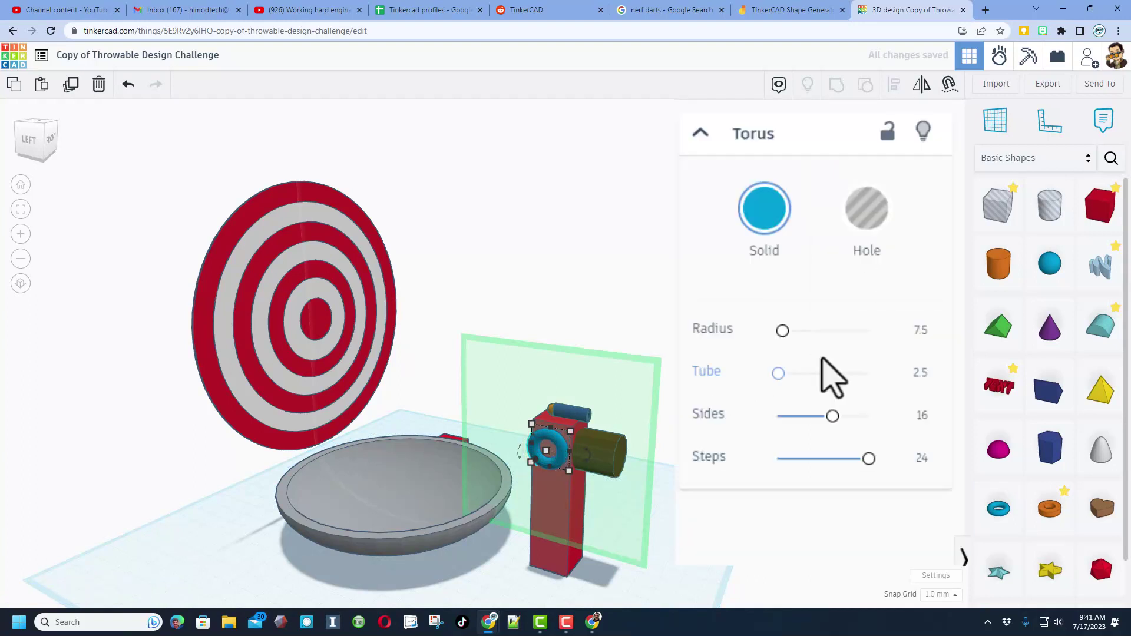
left_click(941, 250)
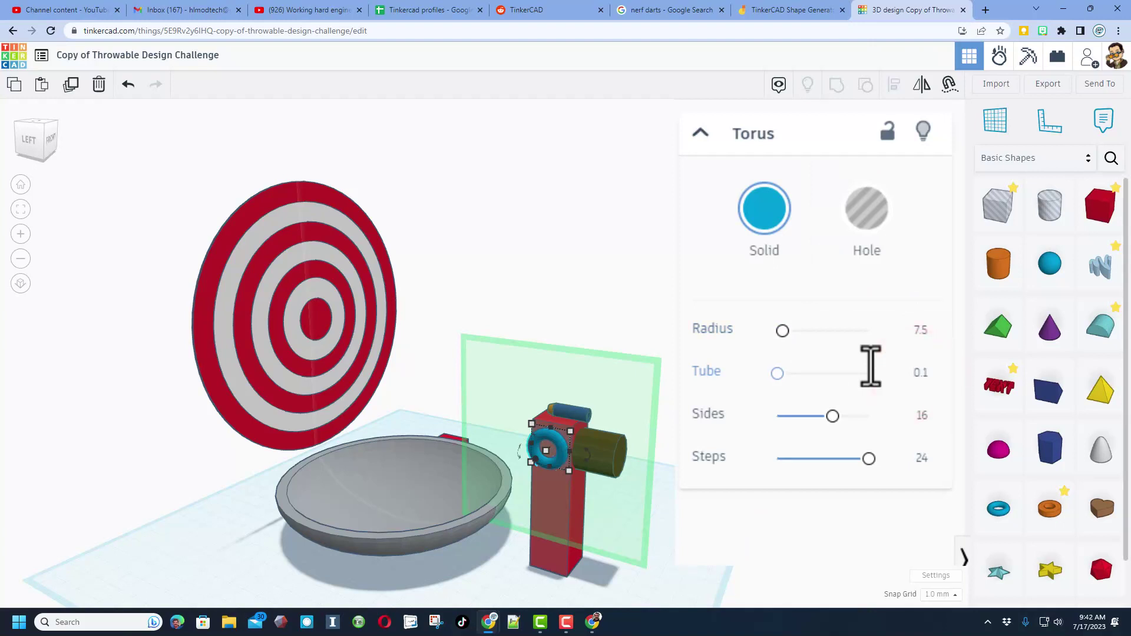
left_click(924, 412)
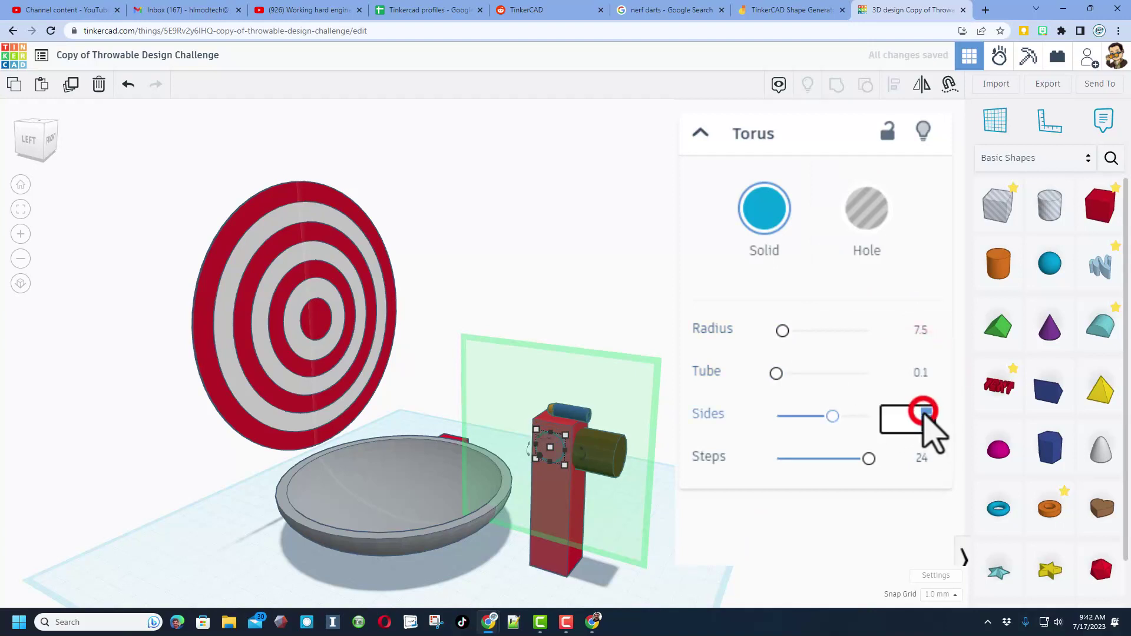
key("BackSpace")
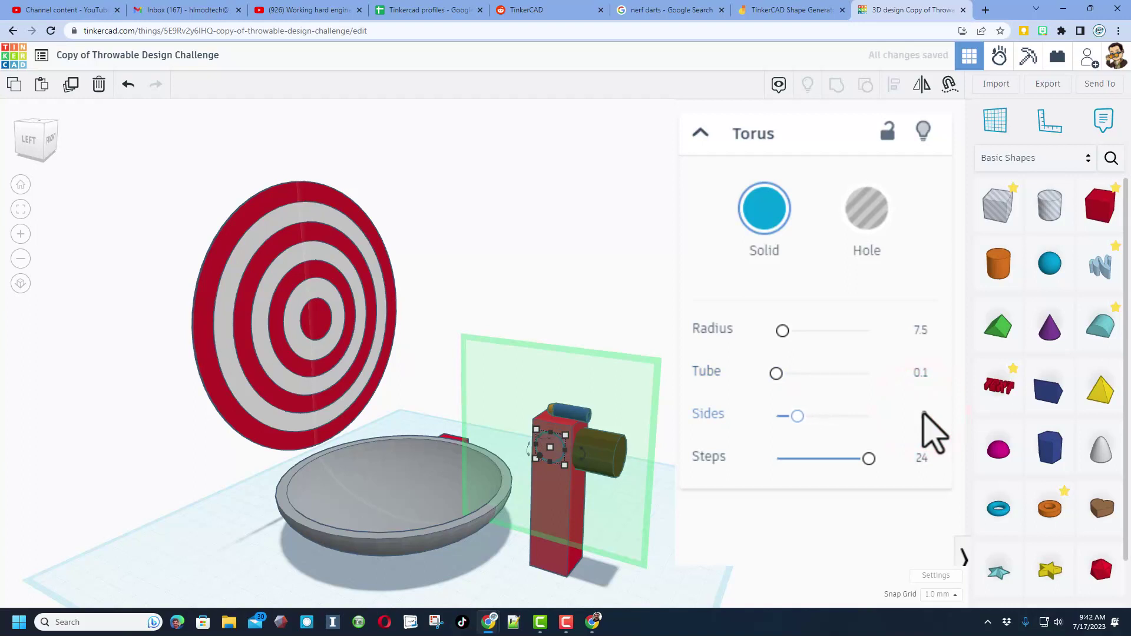
left_click(920, 462)
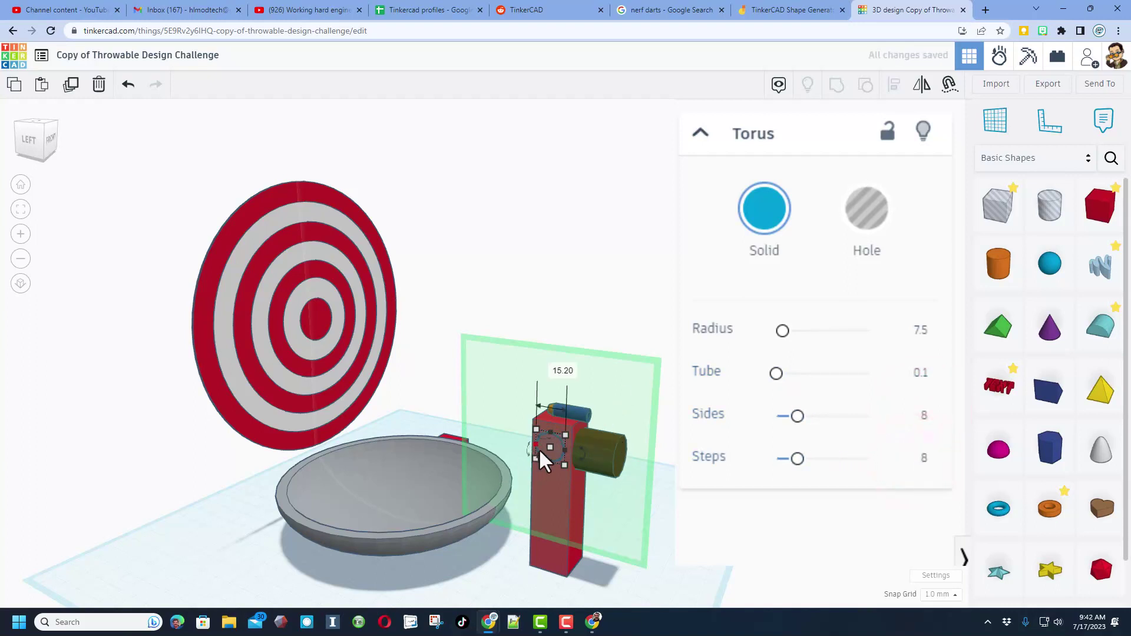
Stretch the thin torus outward from the tall box's left face to form an octagonal tube.
right_click_drag(633, 484, 576, 497)
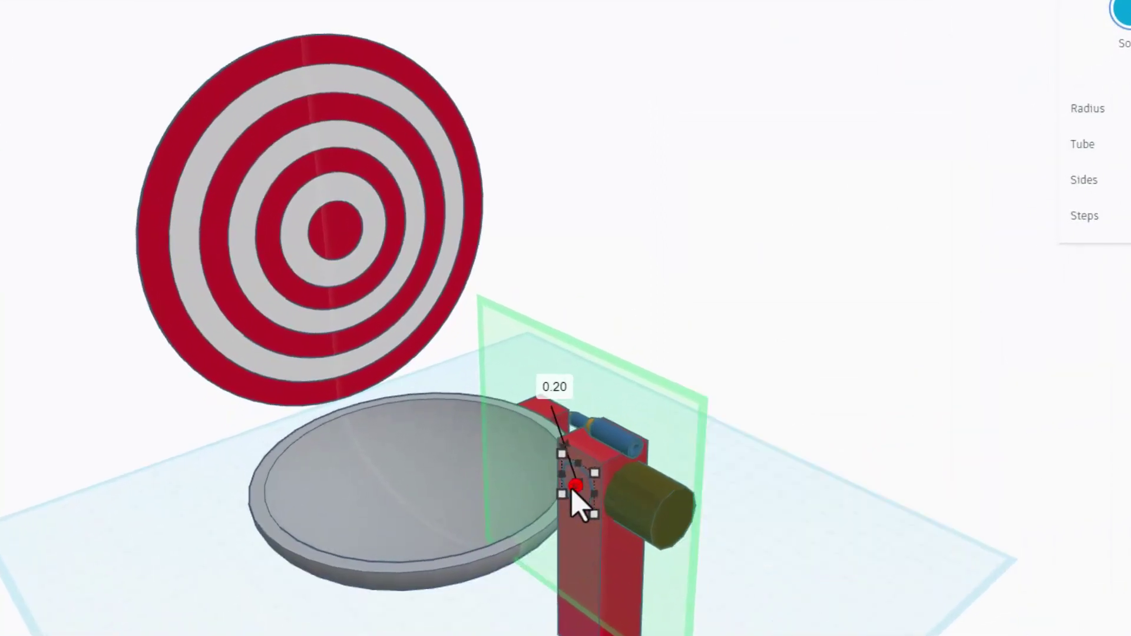
left_click_drag(575, 497, 545, 511)
right_click_drag(545, 511, 921, 462)
left_click(751, 511)
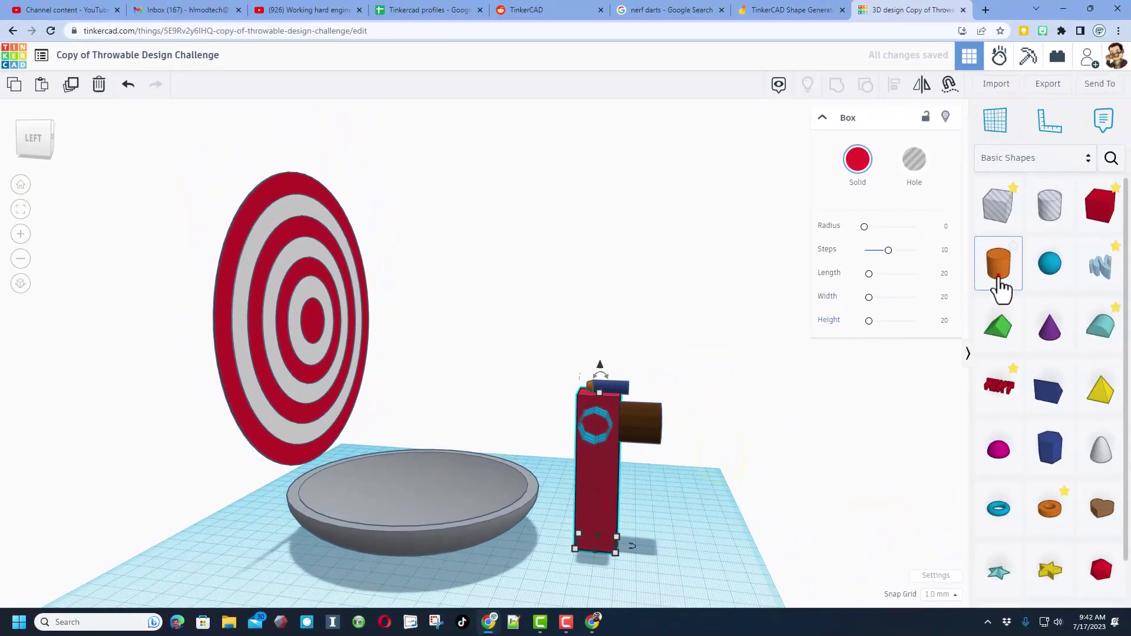
Add a cylinder below the torus on the tall box's left face and shrink it to 3 by 3 mm across.
left_click_drag(1002, 289, 594, 464)
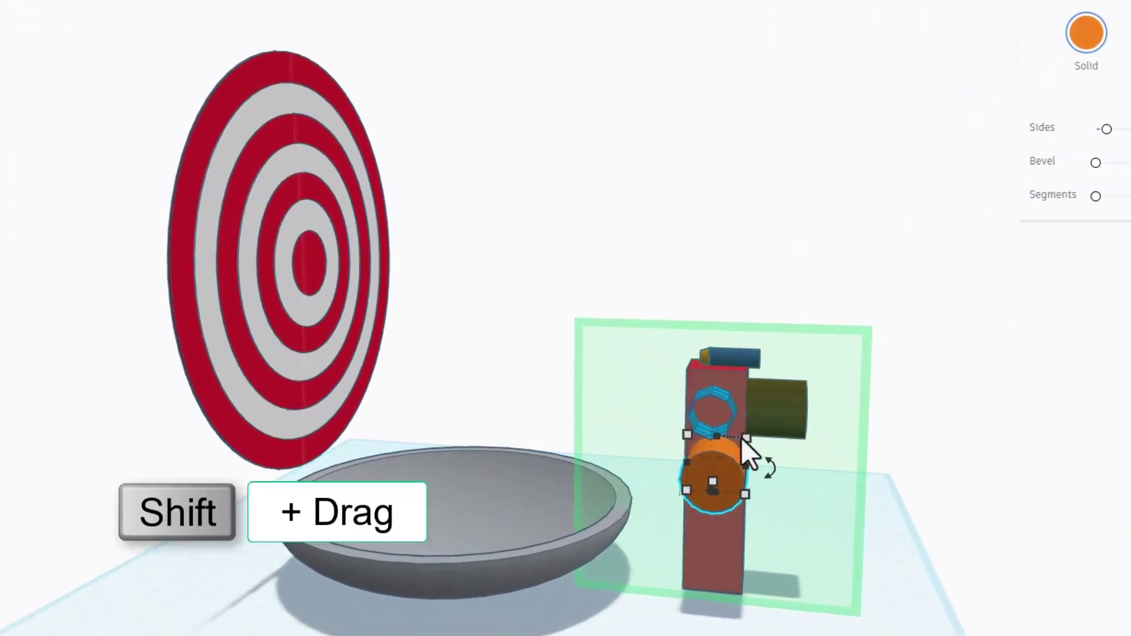
left_click_drag(741, 438, 697, 486, "shift")
left_click(791, 505)
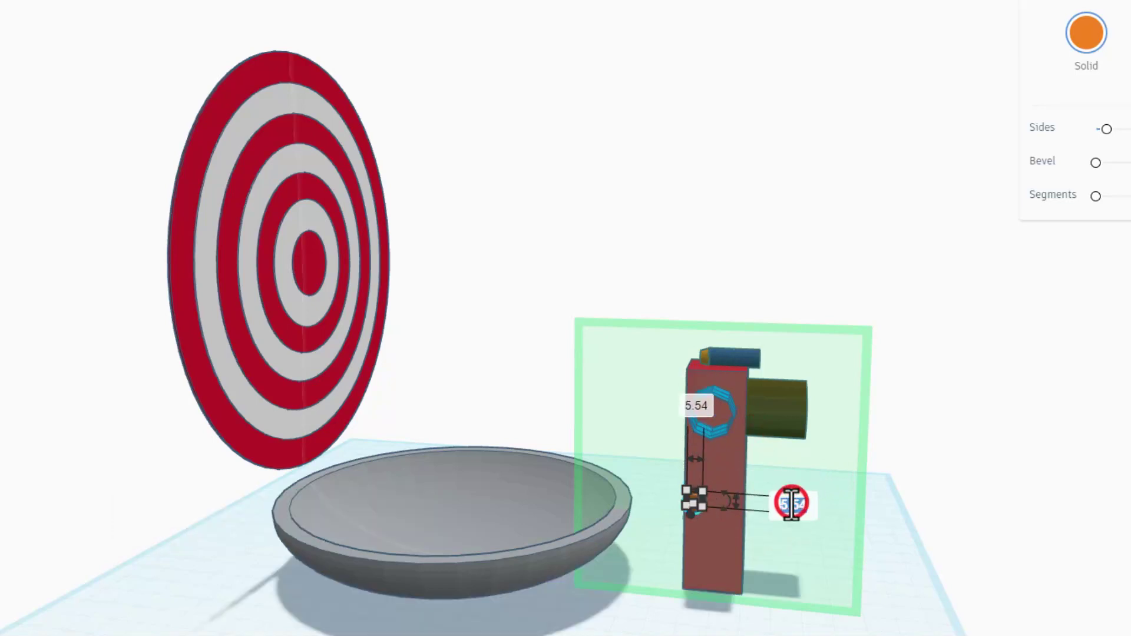
type("3")
key("Return")
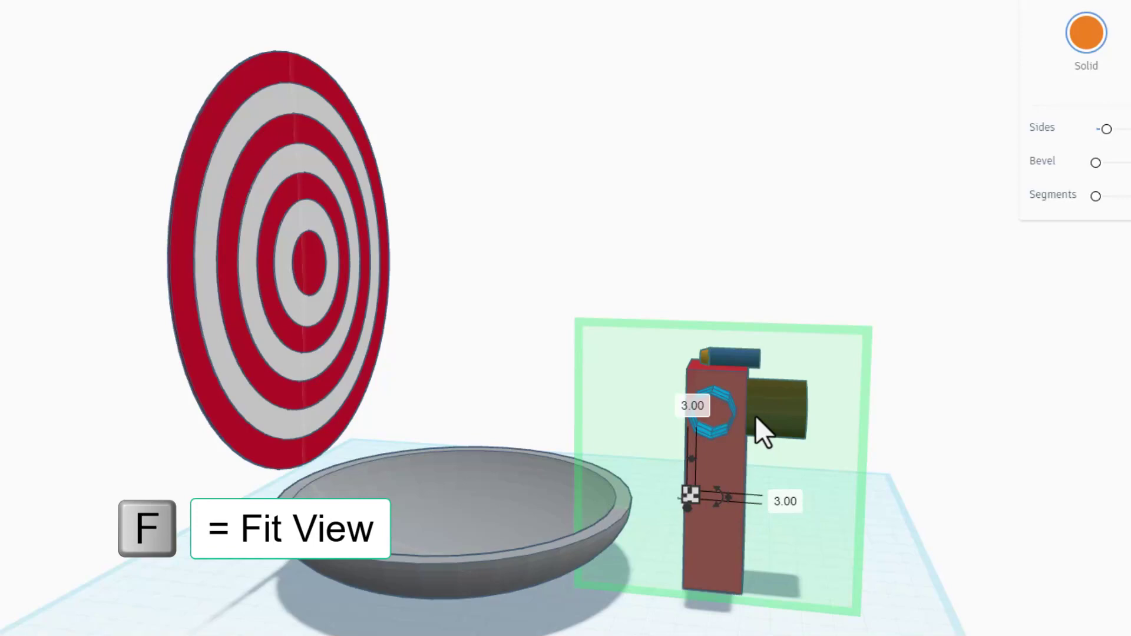
Set the thin orange cylinder's length to 50 mm.
key("f")
right_click_drag(990, 519, 717, 546)
scroll(716, 546, "down", 5)
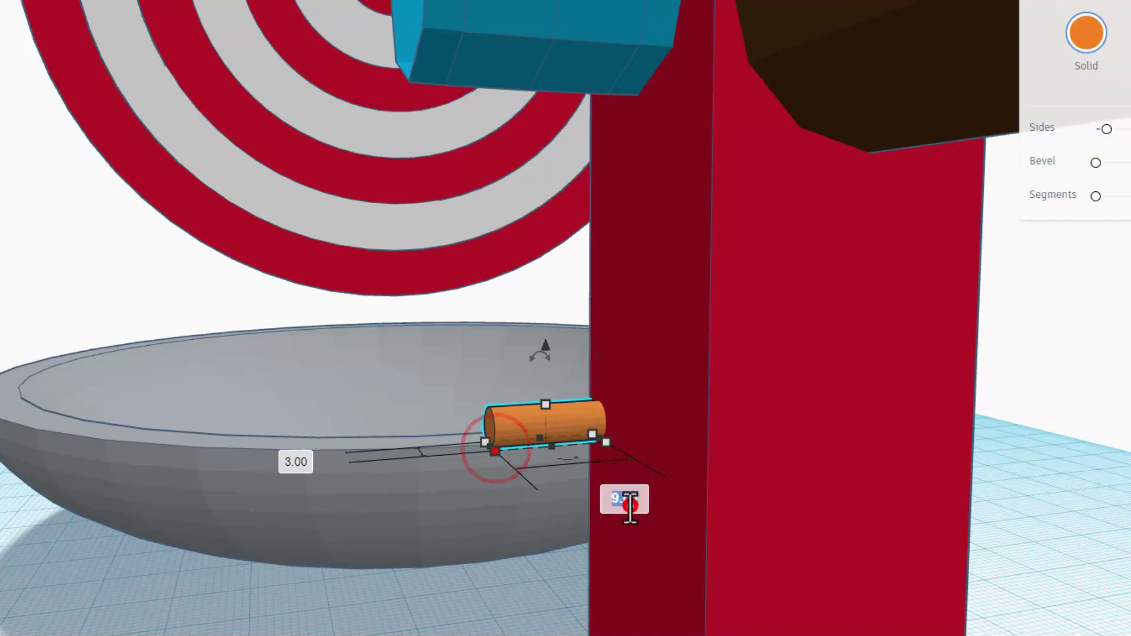
left_click(626, 501)
type("50")
key("Return")
Align the thin orange rod to the torus tube, centred in all three directions.
scroll(589, 521, "down", 5)
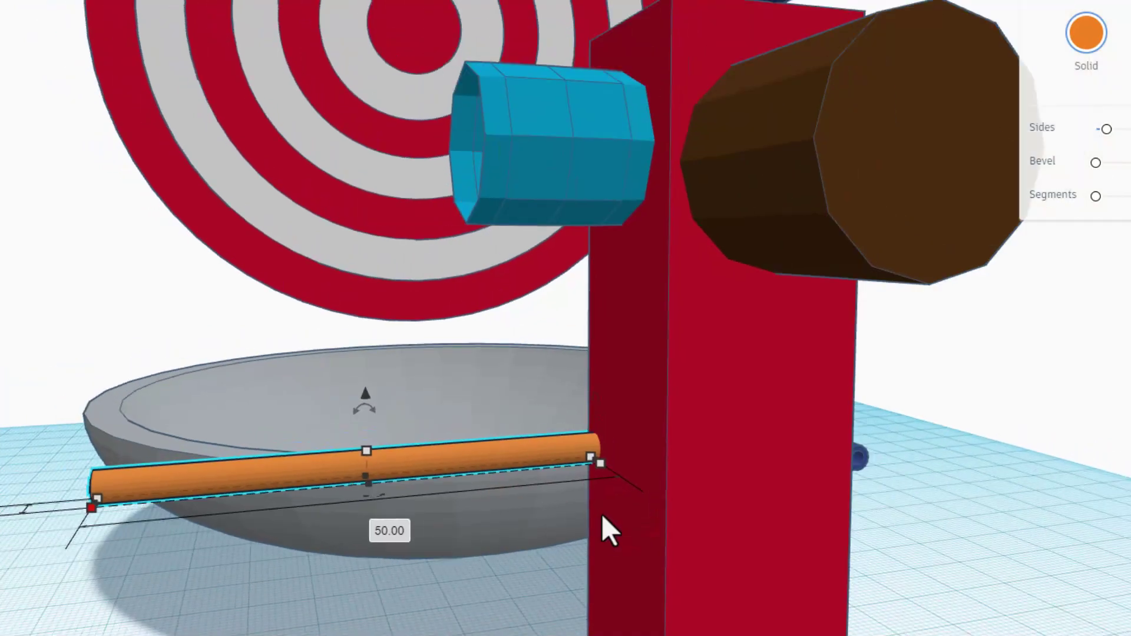
right_click_drag(576, 397, 687, 445)
scroll(706, 415, "down", 2)
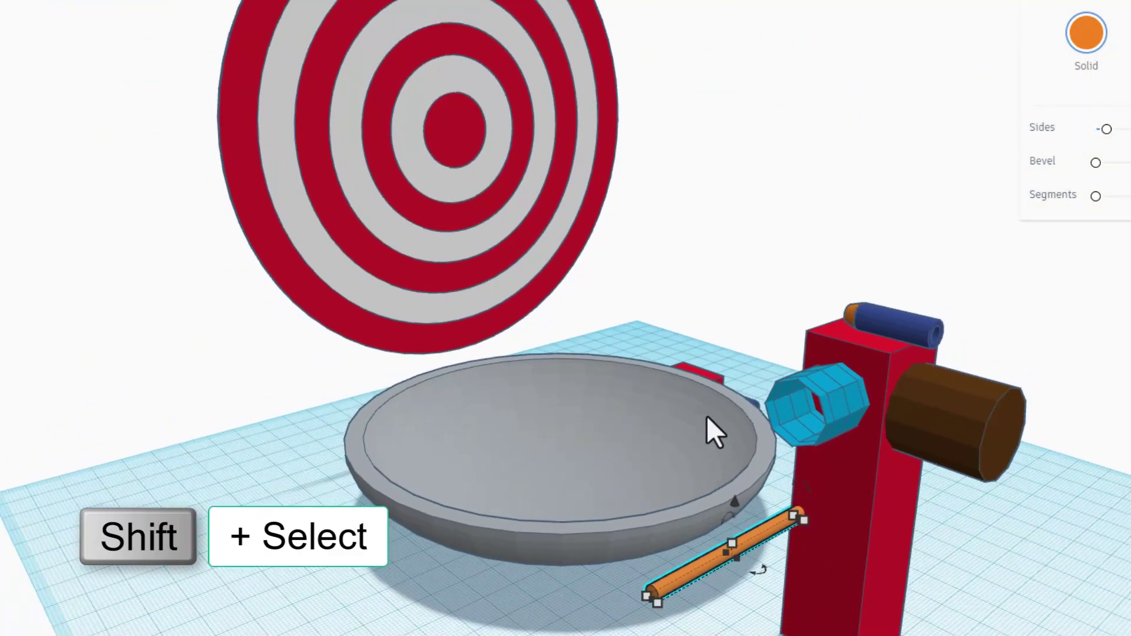
left_click(847, 409, "shift")
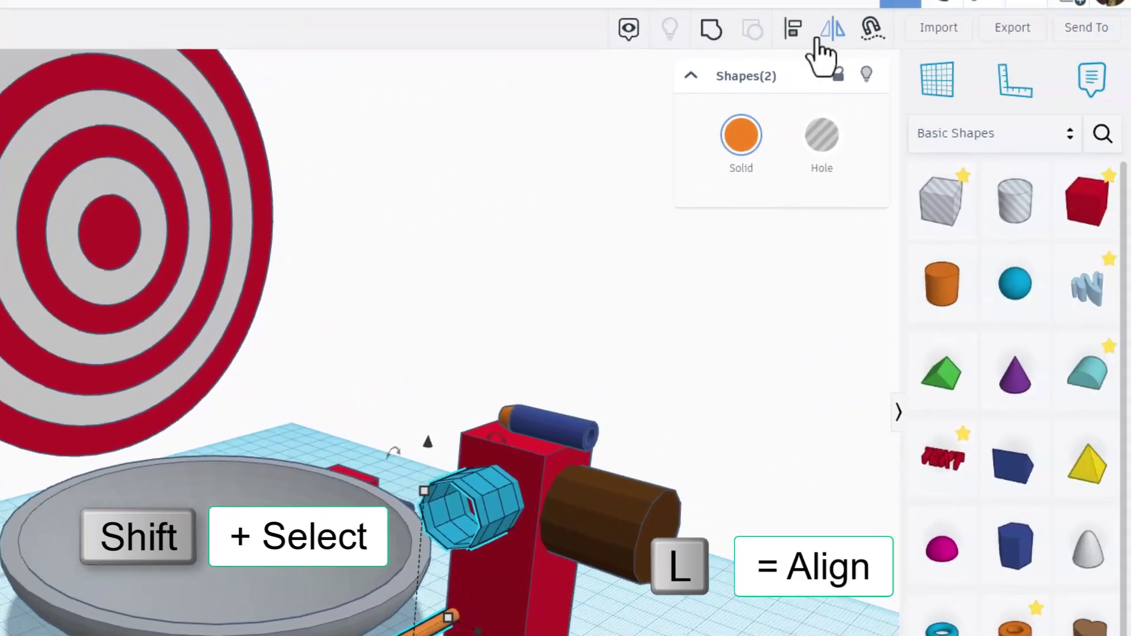
key("l")
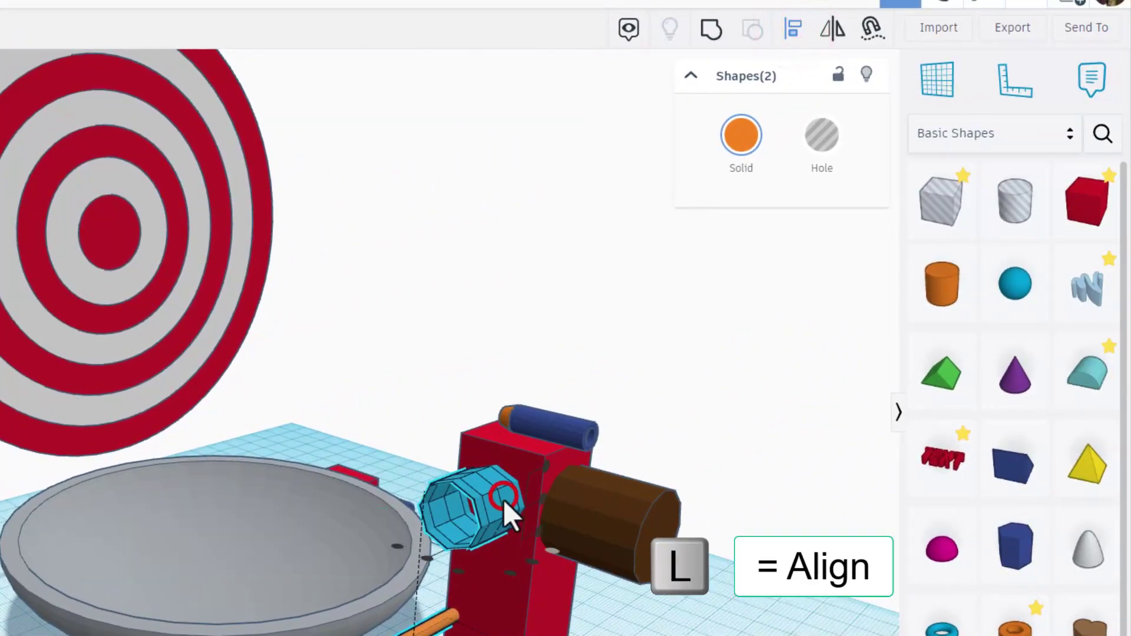
left_click(541, 498)
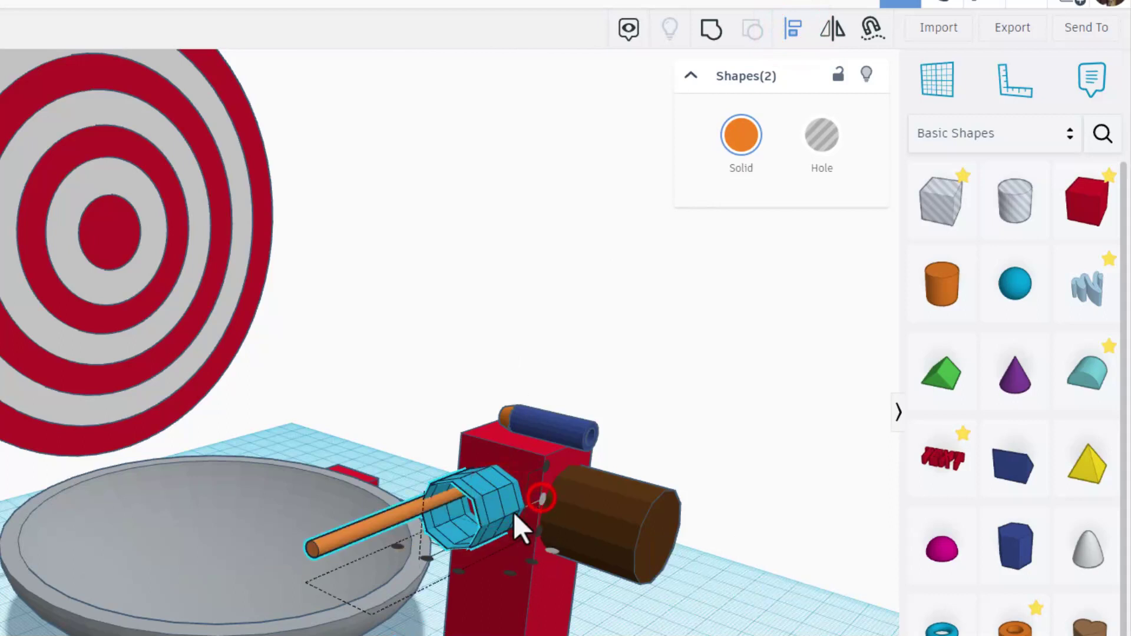
left_click(427, 557)
key("Up")
key("Up")
key("Up")
key("Up")
key("Up")
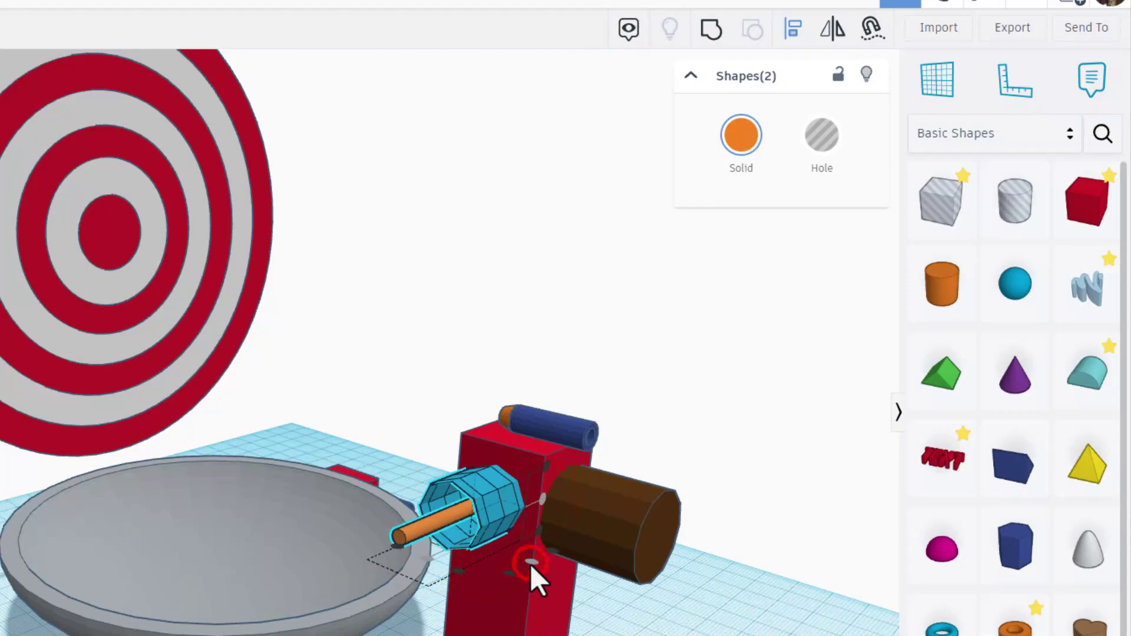
right_click_drag(596, 465, 687, 473)
left_click(725, 547)
Group the orange rod and the torus tube into one shape.
right_click_drag(701, 574, 477, 564)
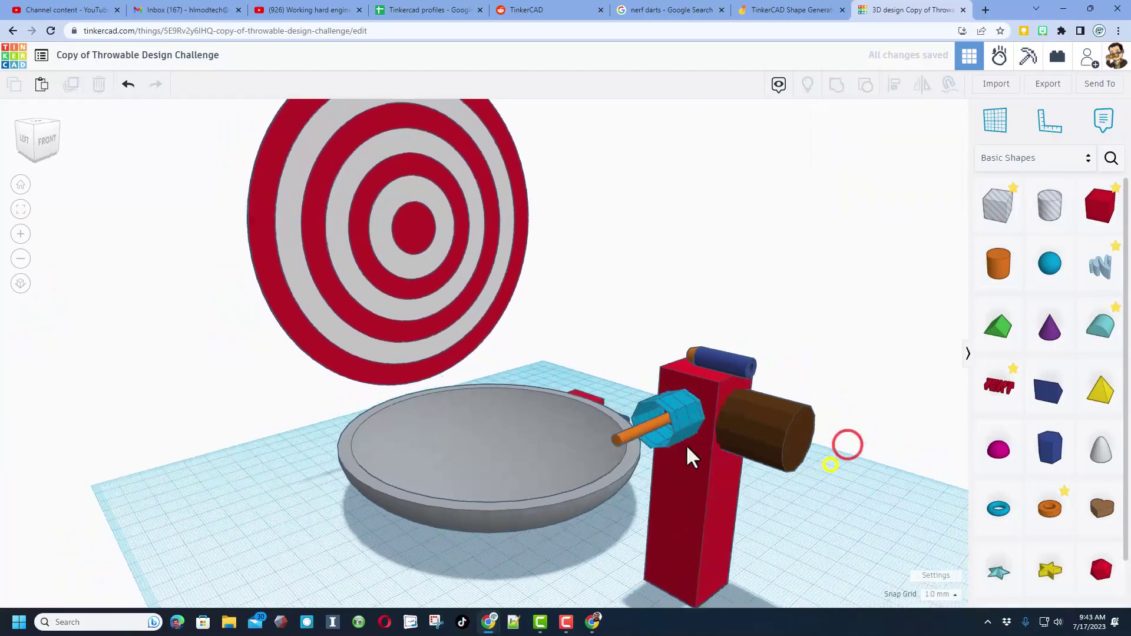
right_click_drag(674, 458, 363, 575)
left_click_drag(372, 537, 426, 561)
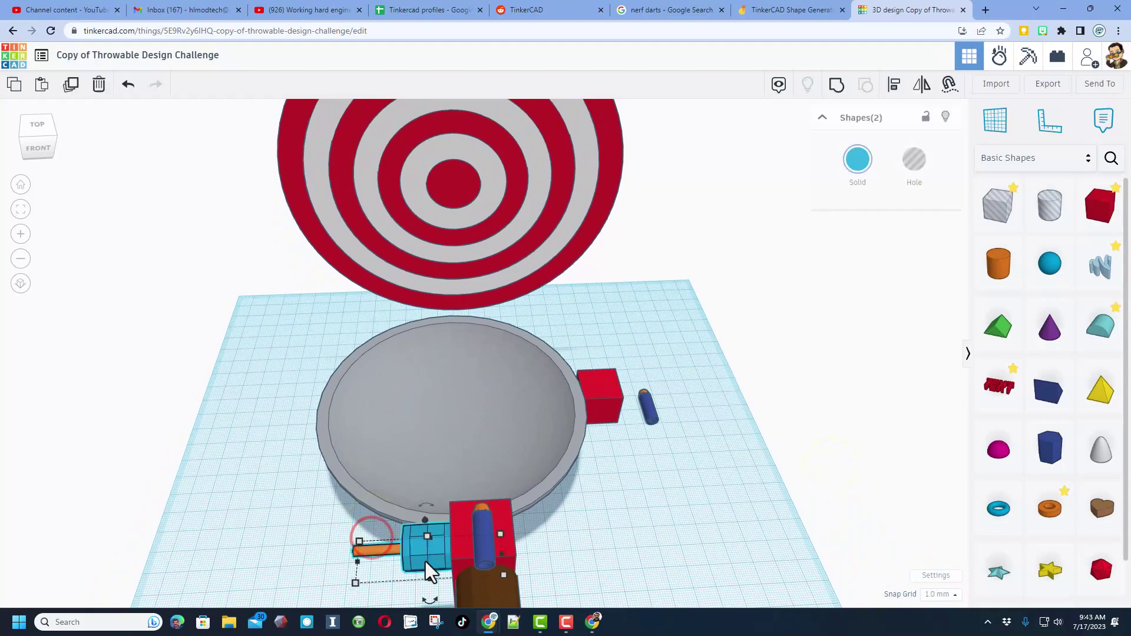
left_click(836, 84)
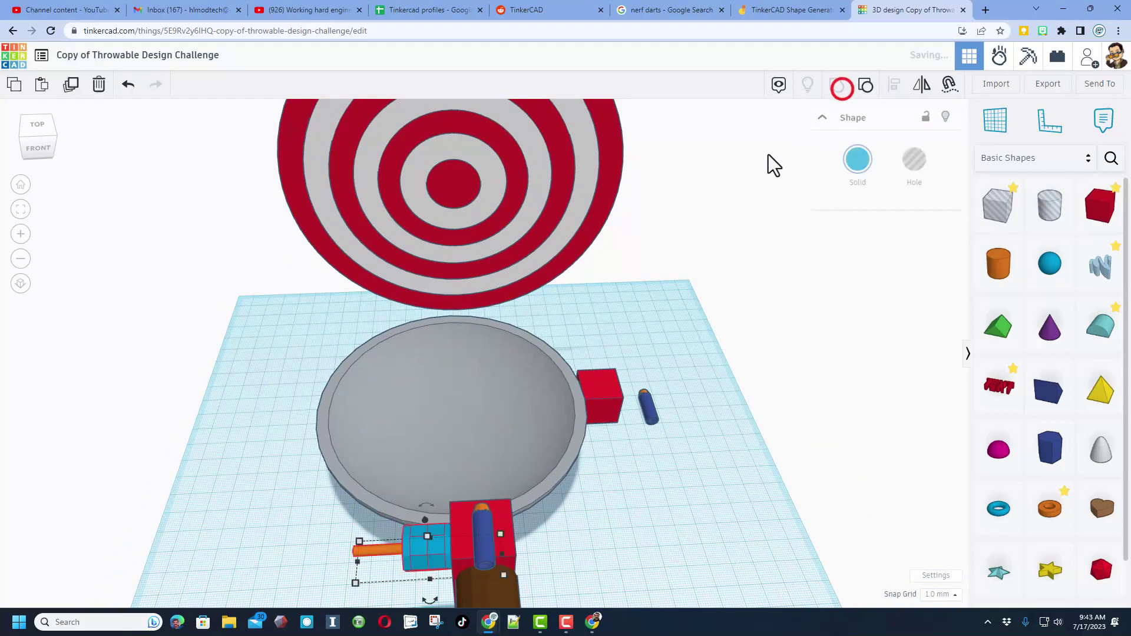
right_click_drag(769, 154, 712, 397)
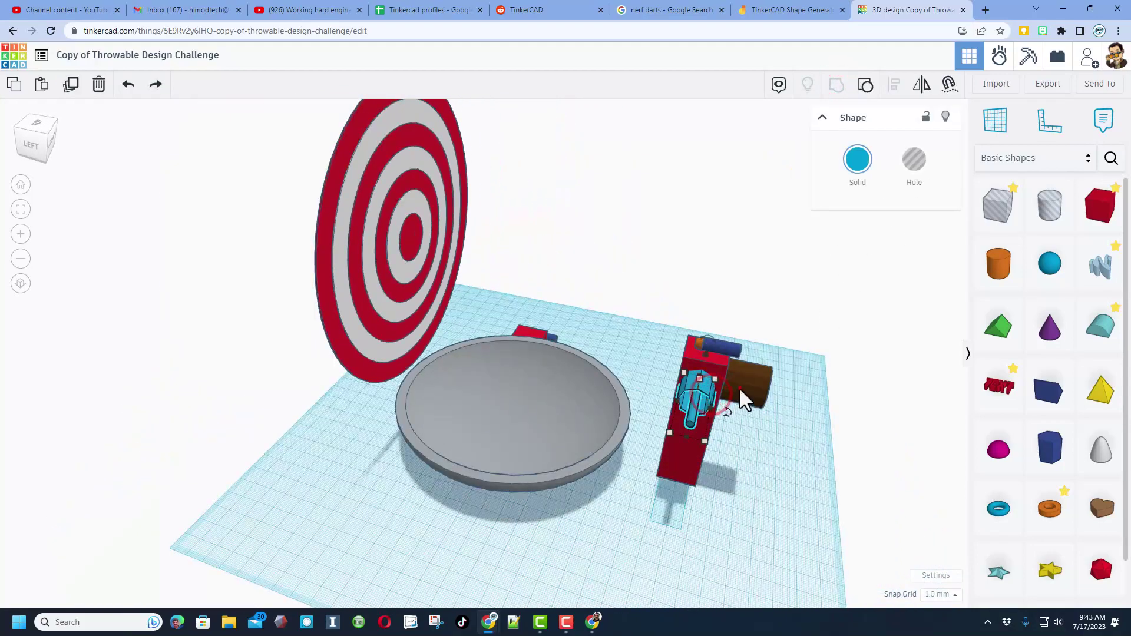
Align the grouped rod and torus to the brown cylinder, centred in all three directions.
left_click(743, 387, "shift")
left_click(898, 88)
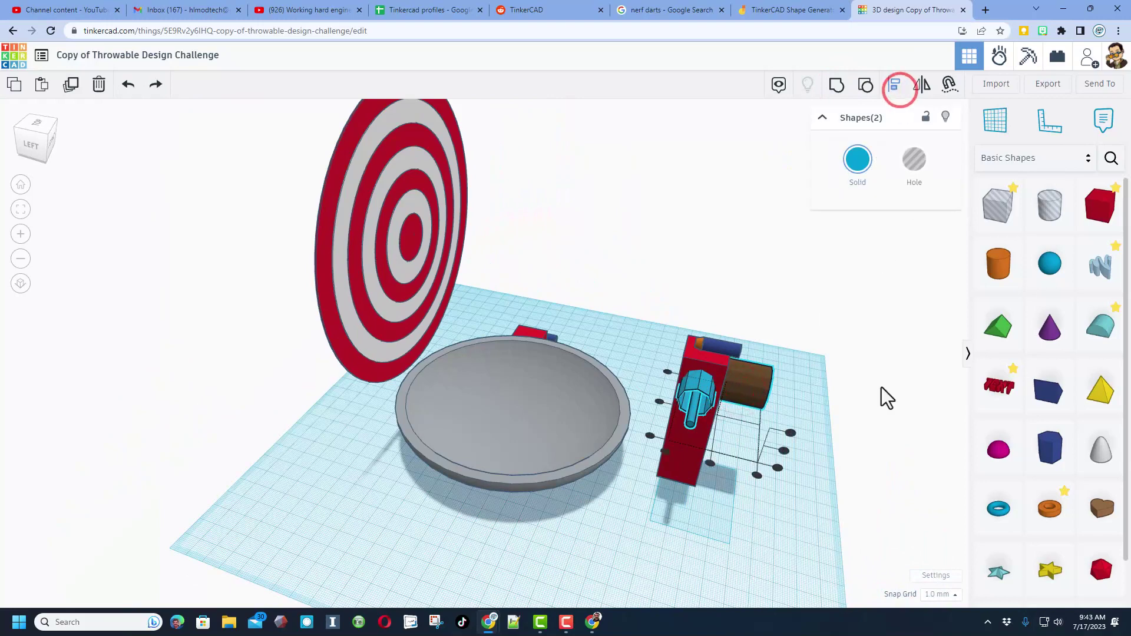
mouse_move(881, 387)
right_mouse_down()
mouse_move(824, 408)
mouse_move(717, 482)
right_mouse_up()
left_click(720, 464)
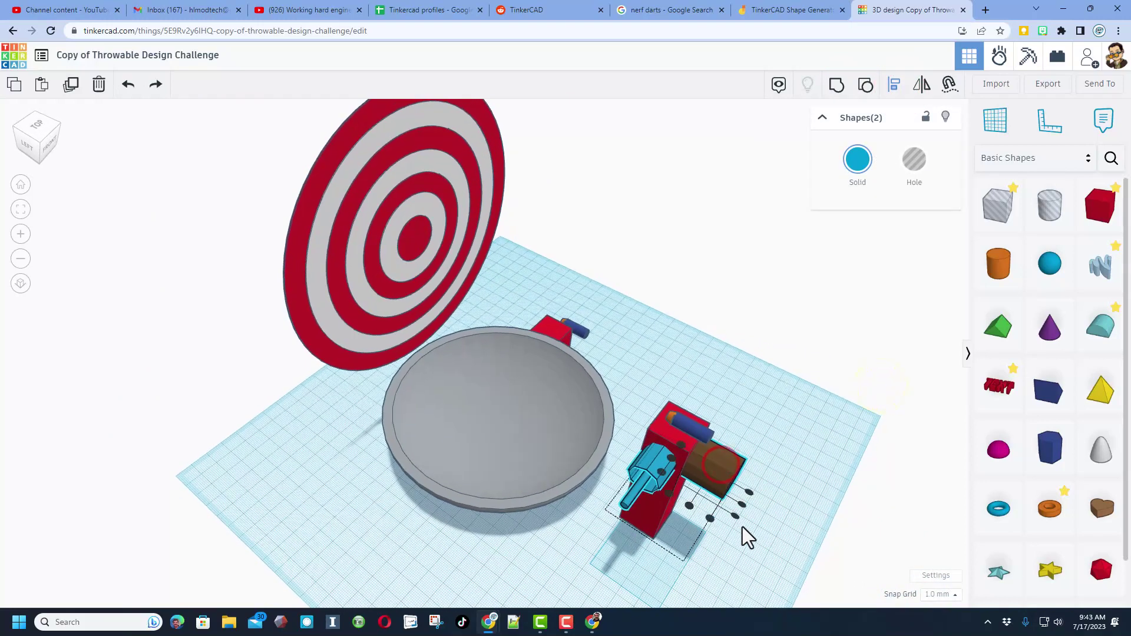
left_click(741, 507)
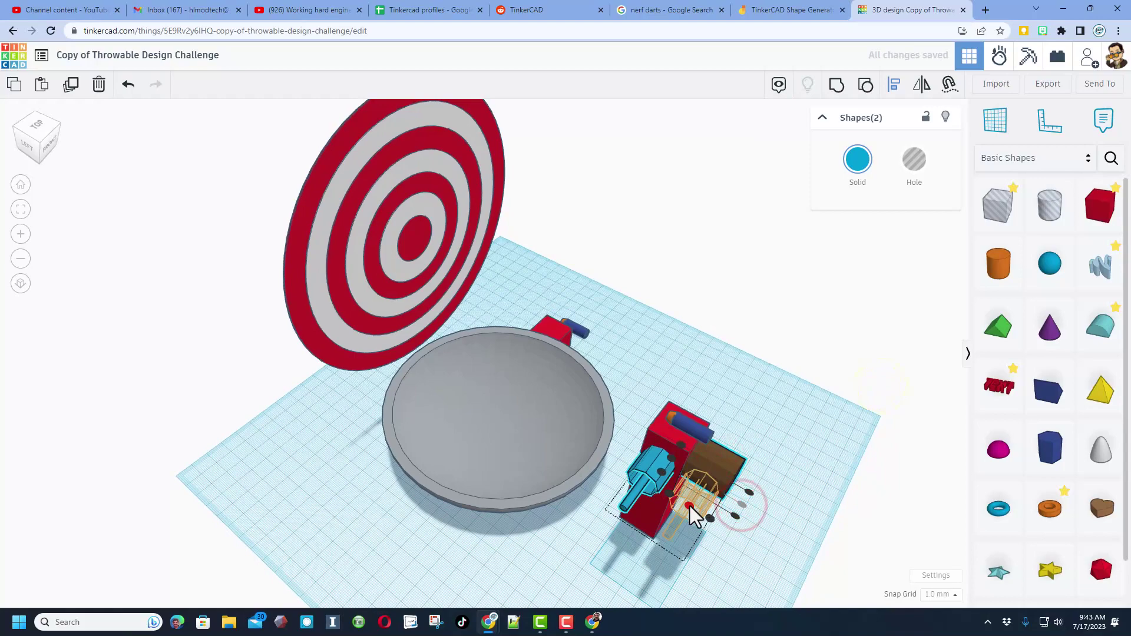
left_click(691, 507)
right_click_drag(690, 506, 659, 505)
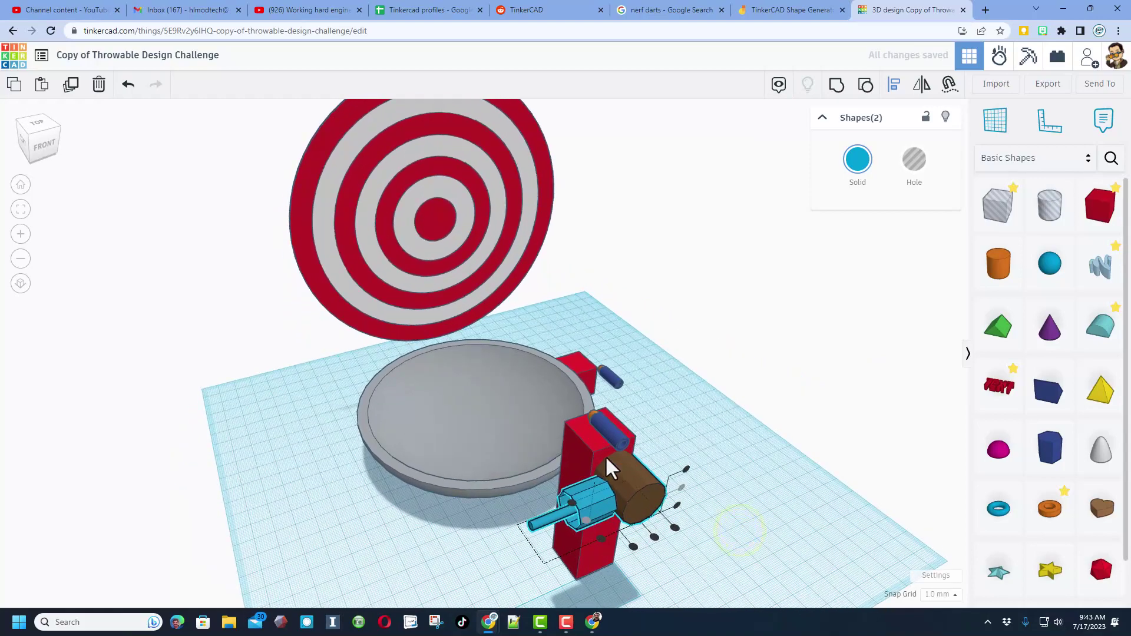
left_click(654, 539)
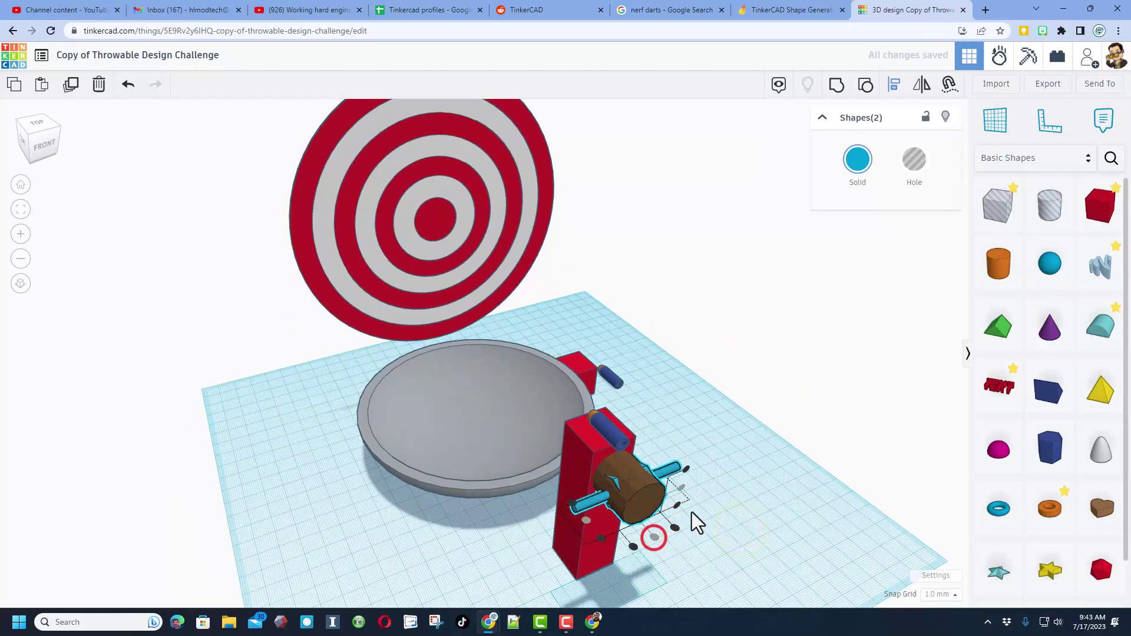
Raise the grouped rod and torus tube straight up, well above the brown cylinder, as a high pivot.
right_click_drag(707, 505, 741, 406)
left_click(740, 406)
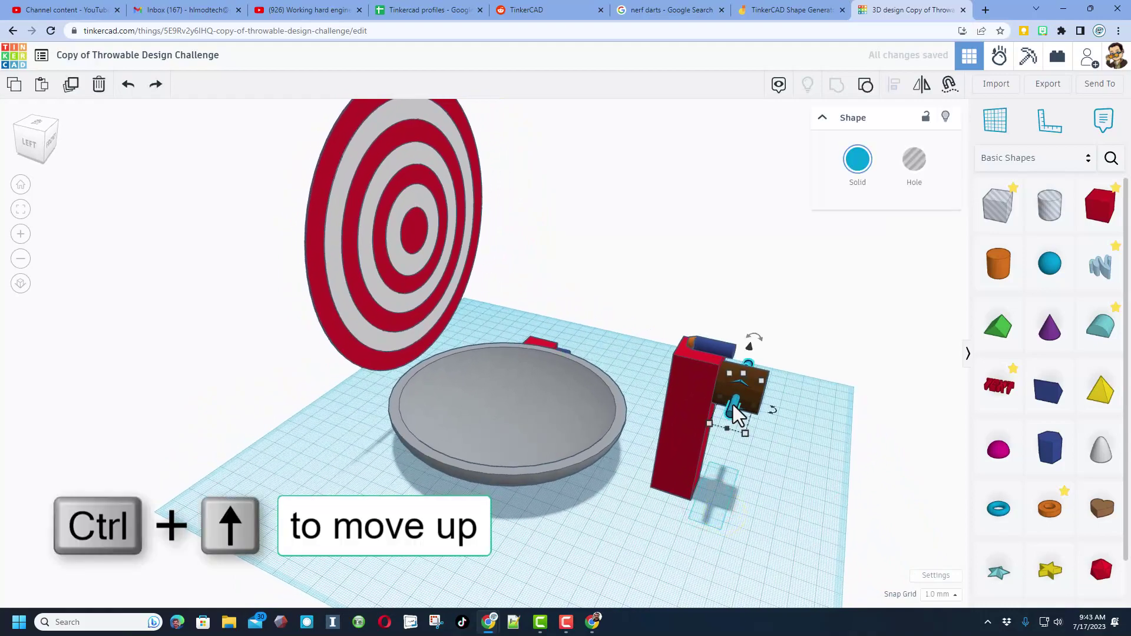
key("ctrl+Up")
key("ctrl+Up")
key("ctrl+Up")
key("ctrl+Up")
key("ctrl+Up")
key("ctrl+Up")
key("ctrl+Up")
key("ctrl+Up")
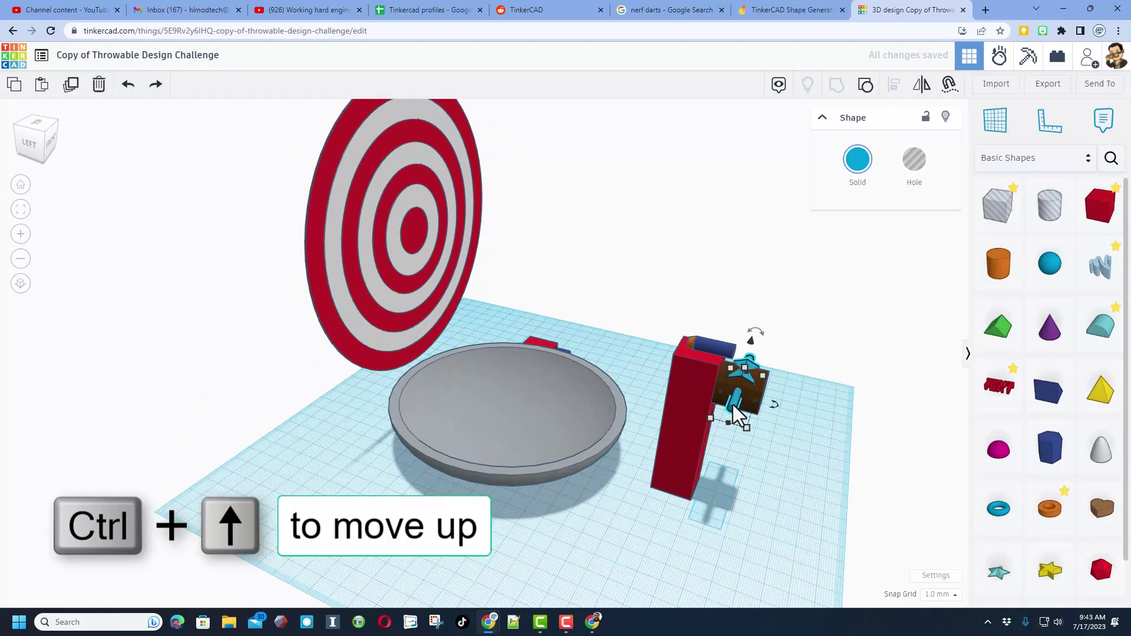
key("ctrl+Up")
key("ctrl+Up")
key("ctrl+Up")
key("ctrl+Up")
key("ctrl+Up")
key("ctrl+Up")
key("ctrl+Up")
key("ctrl+Up")
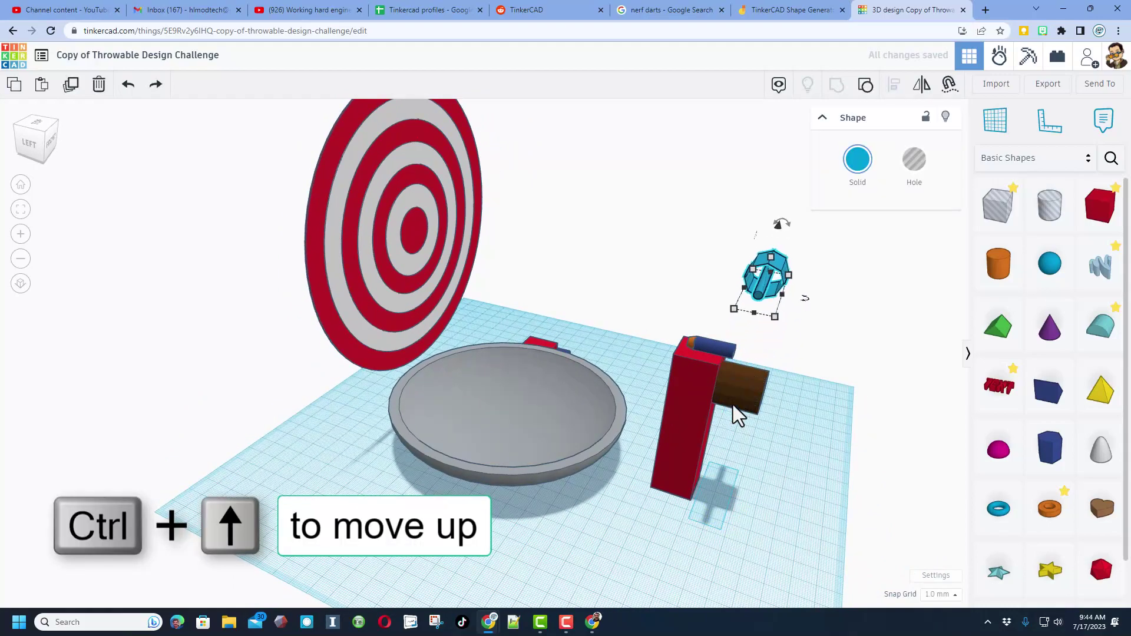
Raise the brown cylinder together with the rod and torus group until the cylinder is level with the dart on the tall box.
right_click_drag(737, 398, 777, 416)
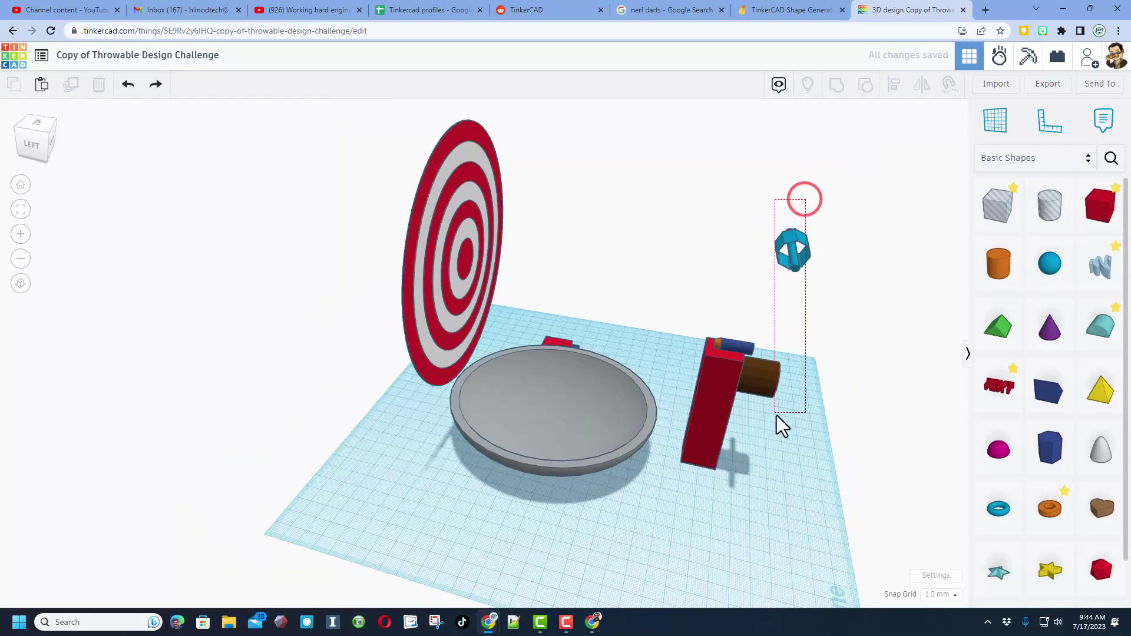
left_click(772, 422, "shift")
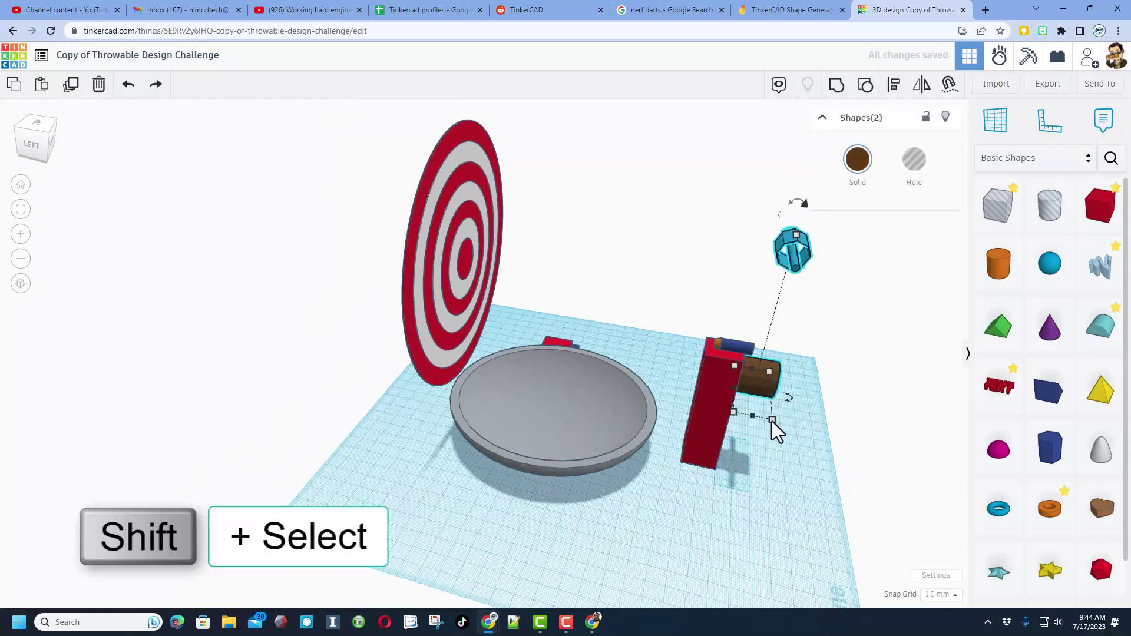
key("ctrl+Up")
key("ctrl+Up")
key("ctrl+Up")
key("ctrl+Up")
key("ctrl+Up")
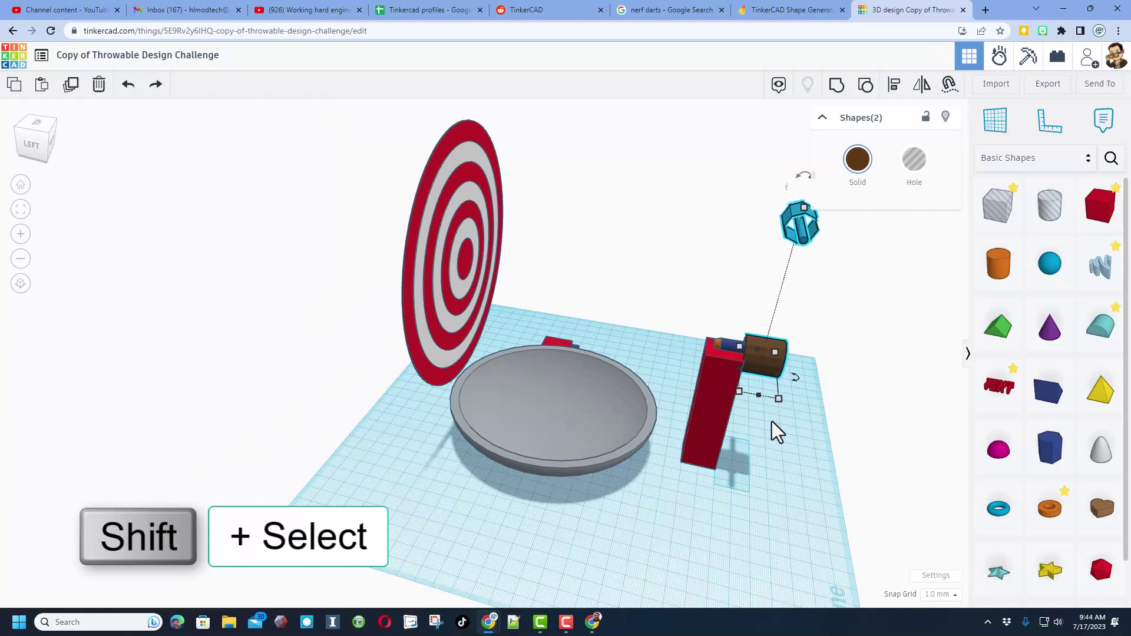
key("ctrl+Up")
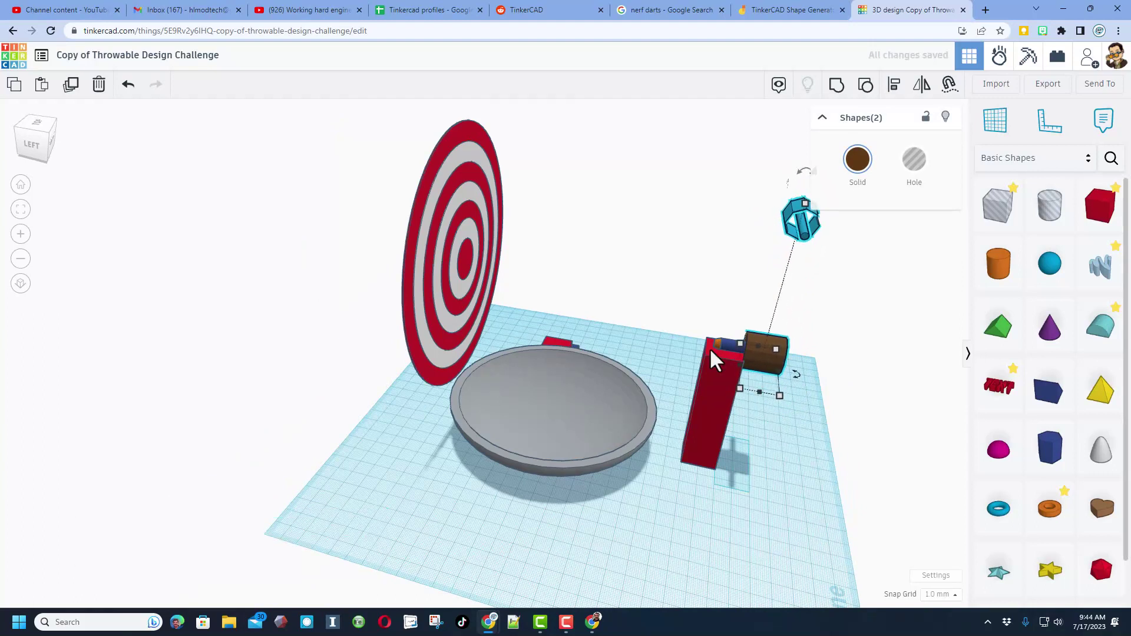
Tilt the cylinder and pivot group together by -35° and shift them slightly up and farther behind the tall box.
left_click_drag(793, 178, 729, 192)
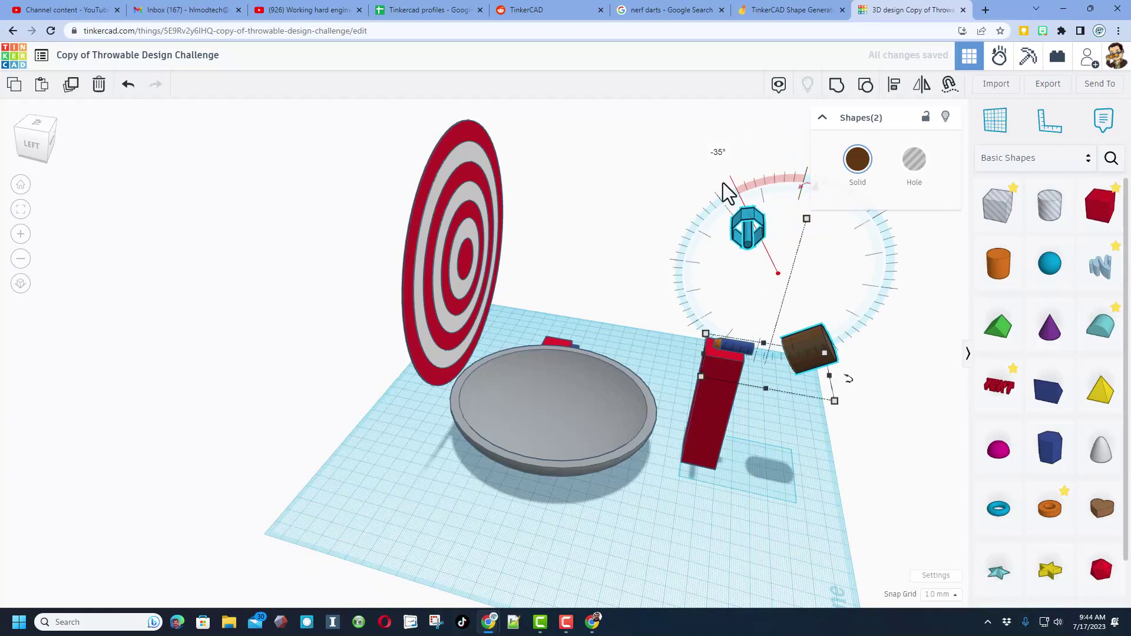
key("ctrl+Up")
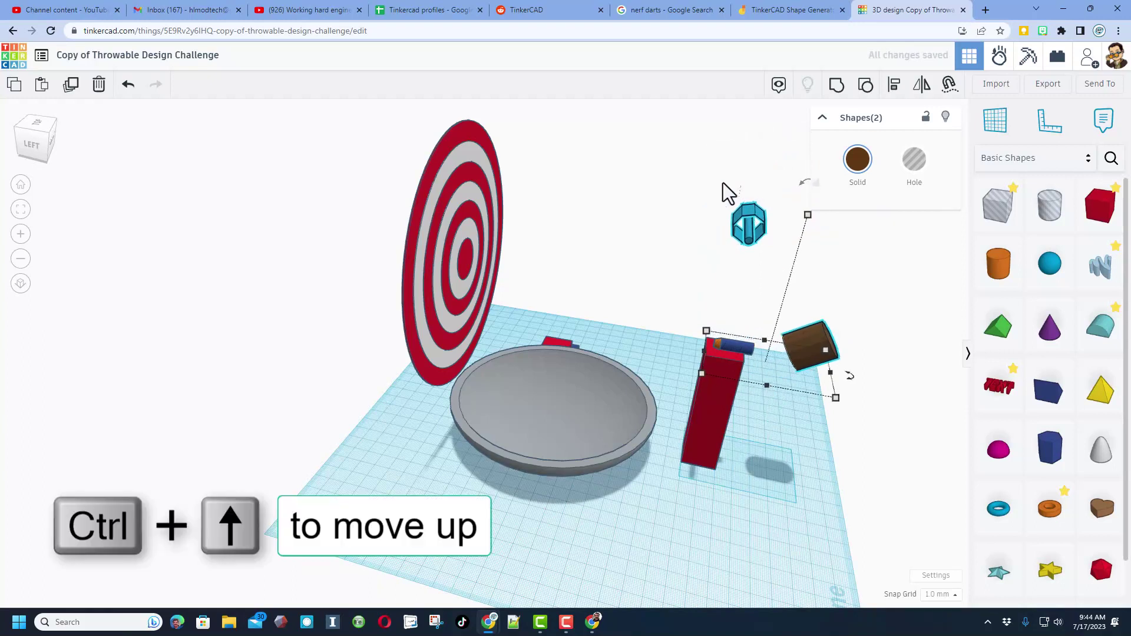
key("Right")
key("Right")
key("Right")
key("Right")
key("Right")
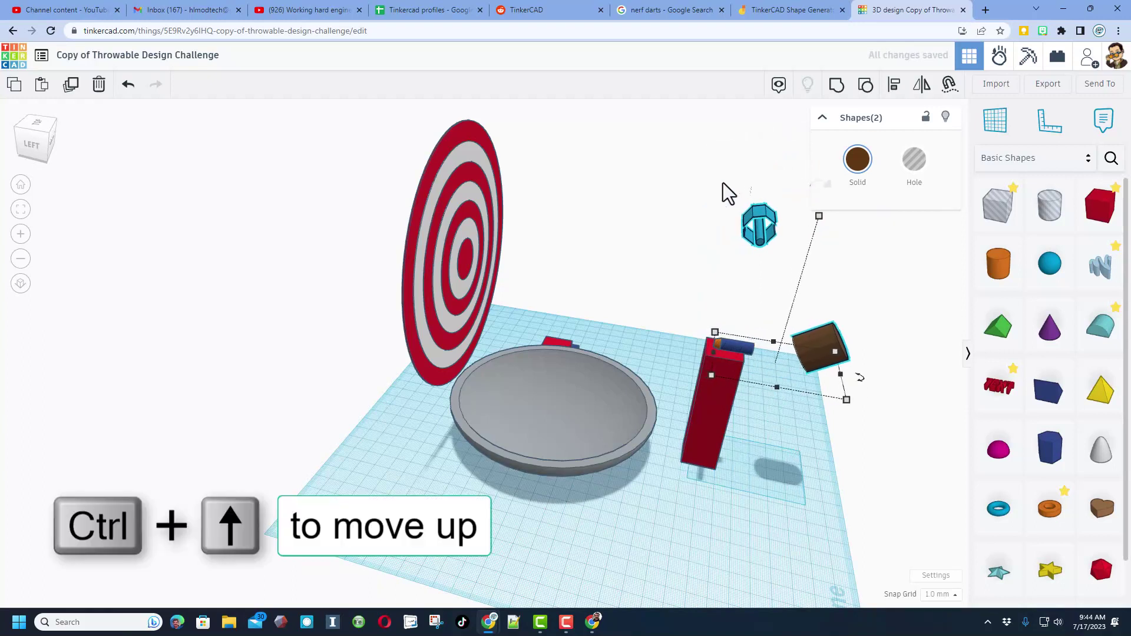
Ungroup the raised pivot so the orange rod and the torus tube are separate shapes.
left_click(760, 227)
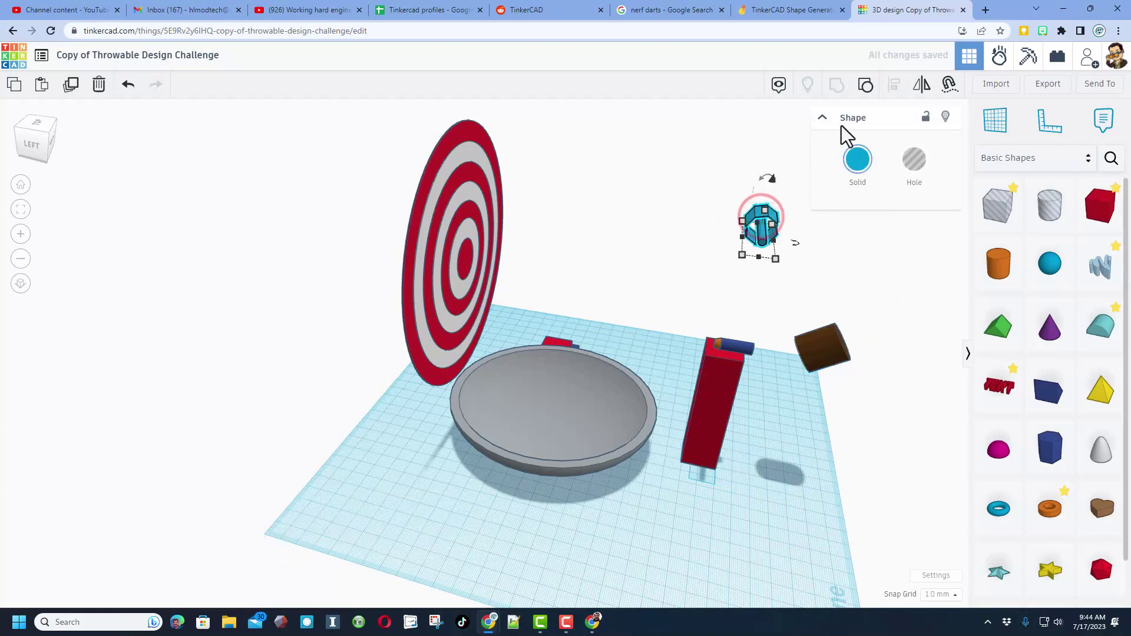
left_click(866, 85)
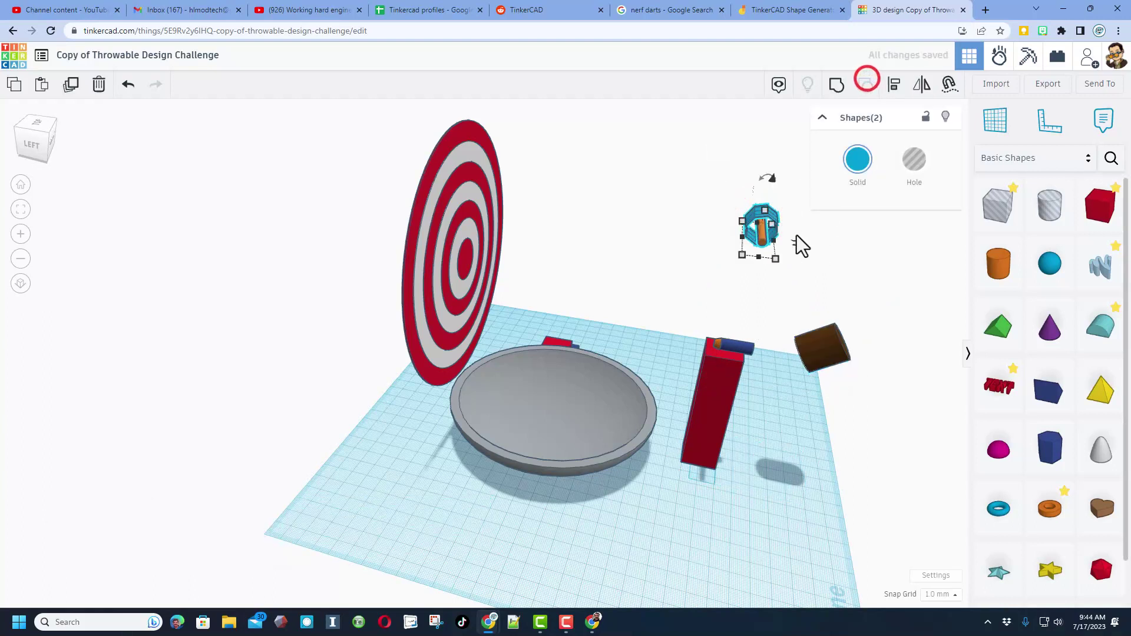
left_click(798, 235)
left_click(763, 217, "shift")
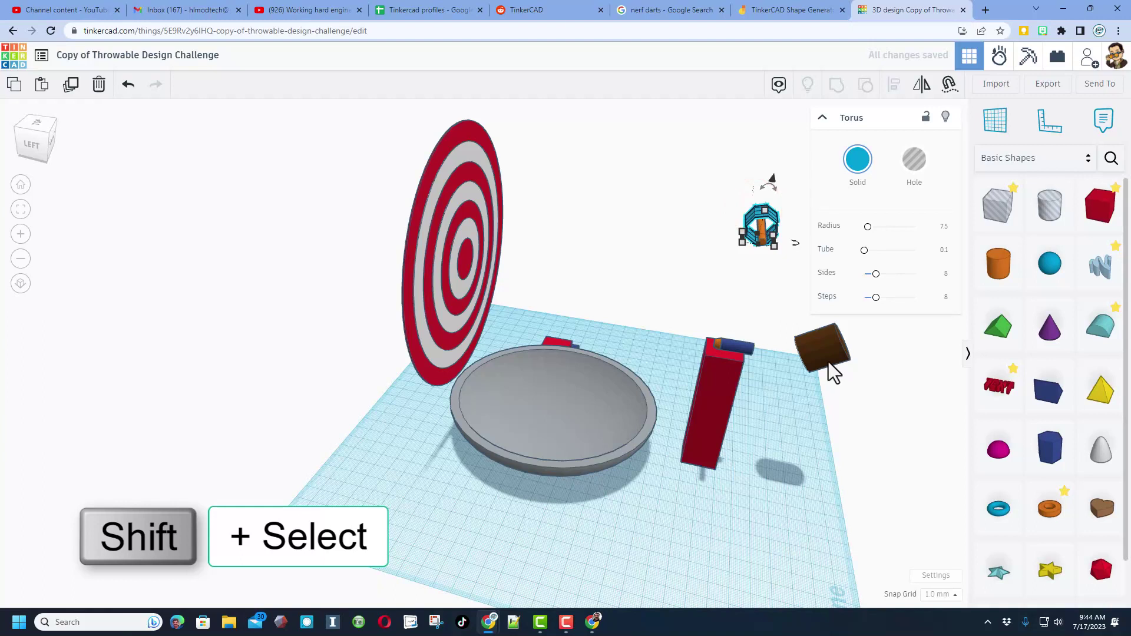
left_click(743, 239)
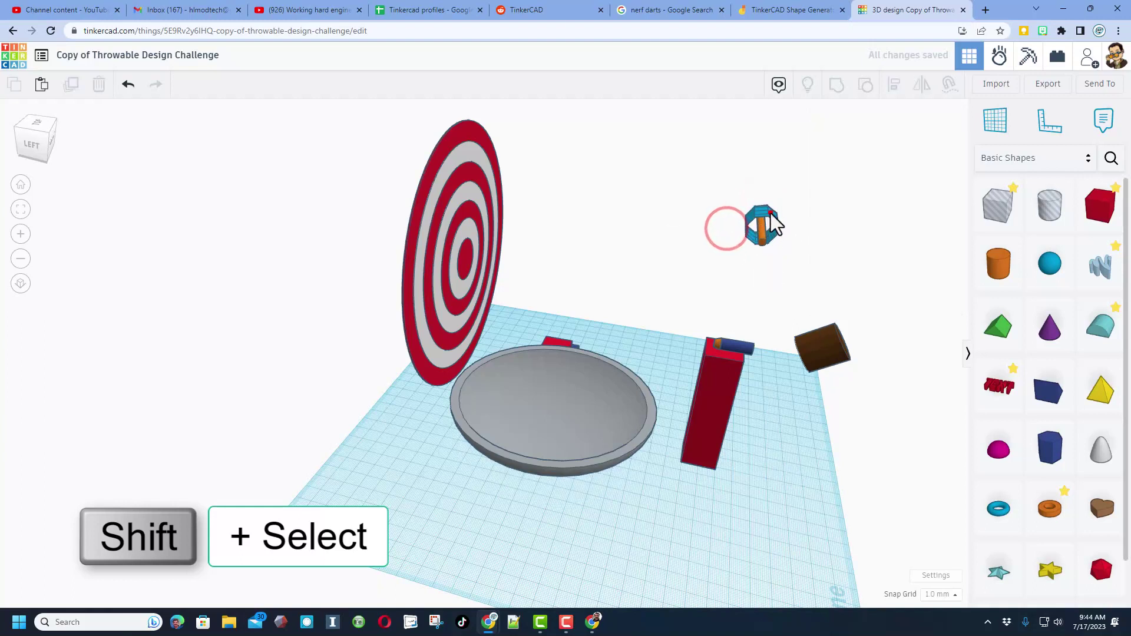
Group the torus tube with the brown cylinder and colour the resulting hammer dark brown.
left_click(764, 224)
left_click(818, 346, "shift")
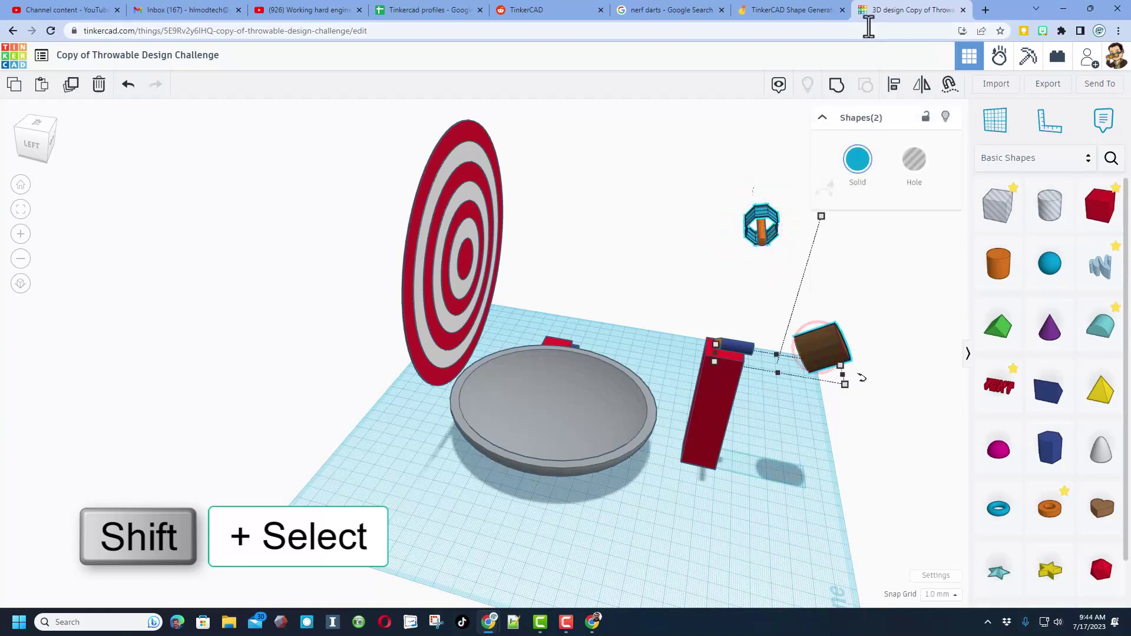
left_click(837, 84)
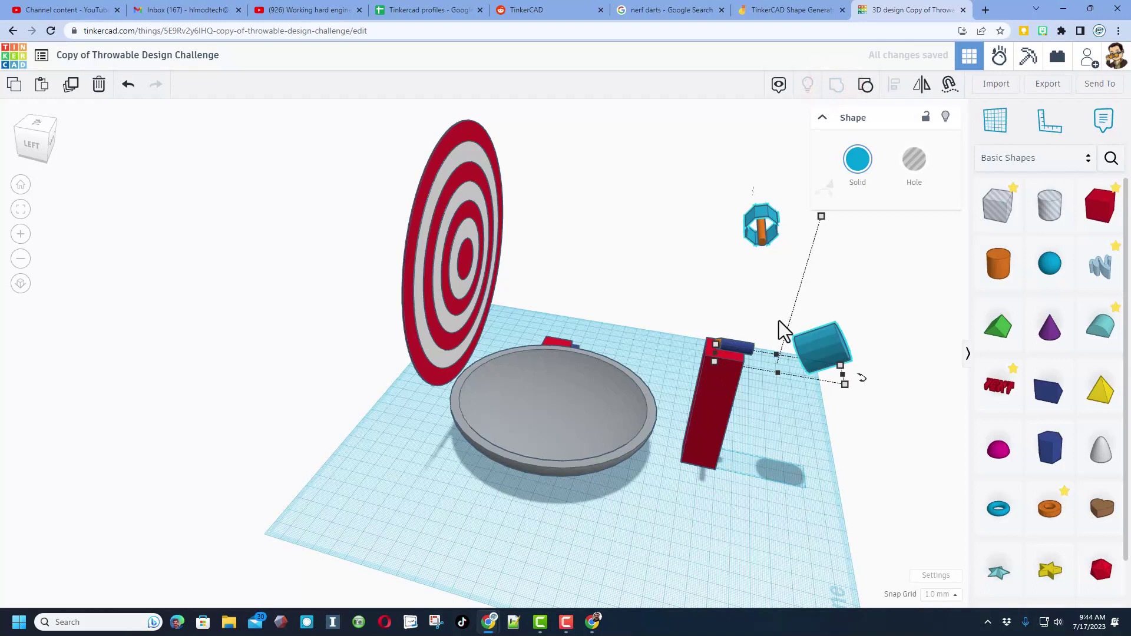
left_click(858, 159)
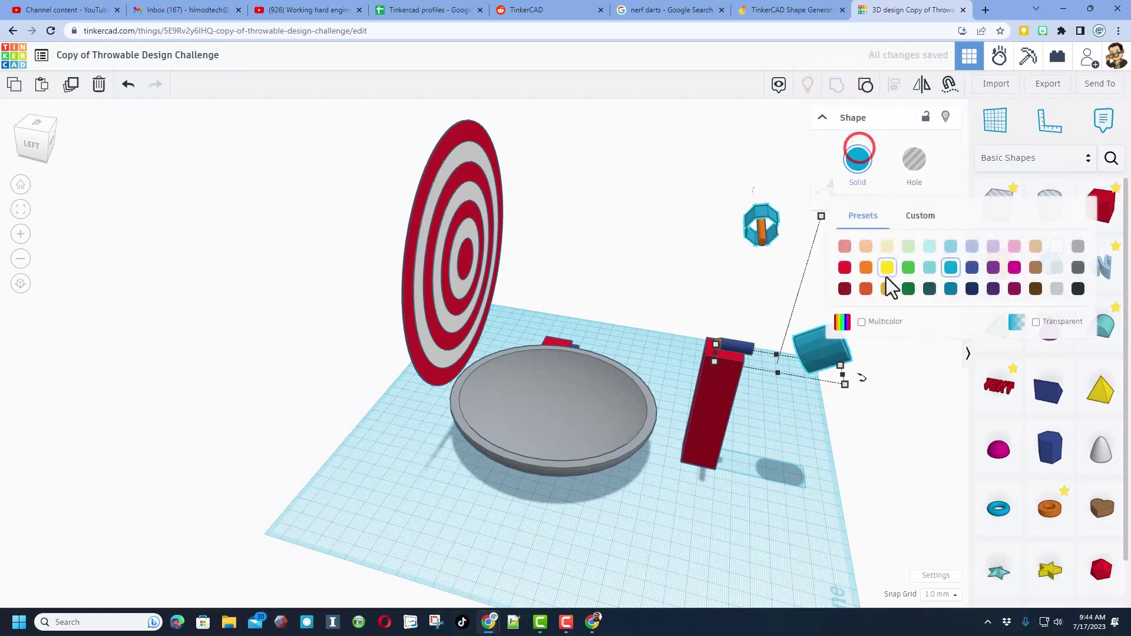
left_click(1037, 288)
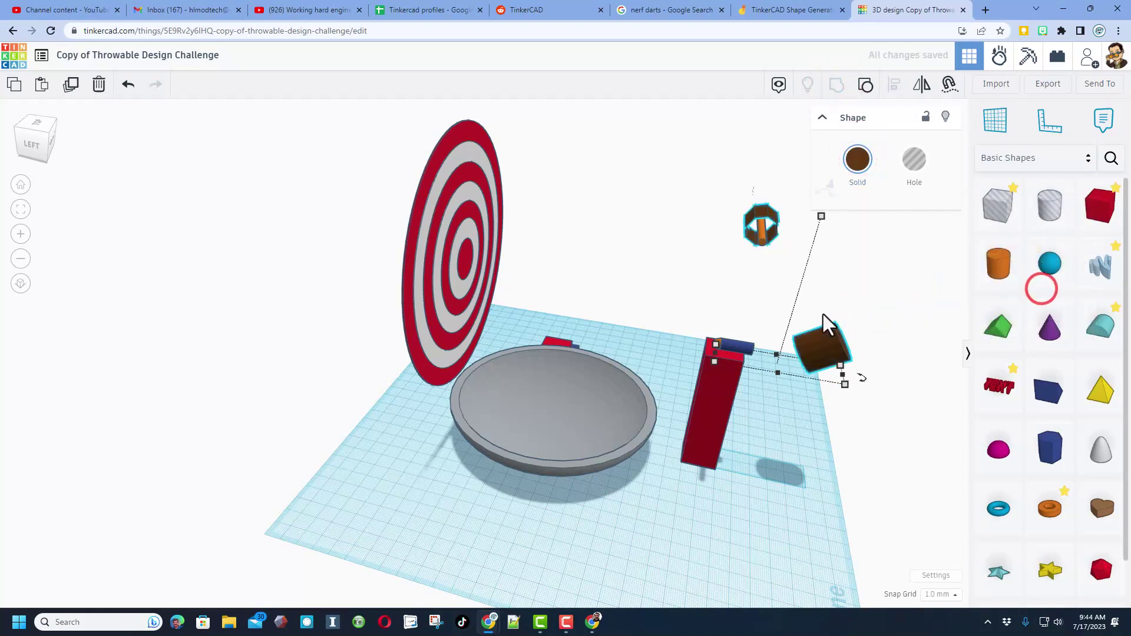
left_click(795, 288)
right_click_drag(883, 316, 903, 238)
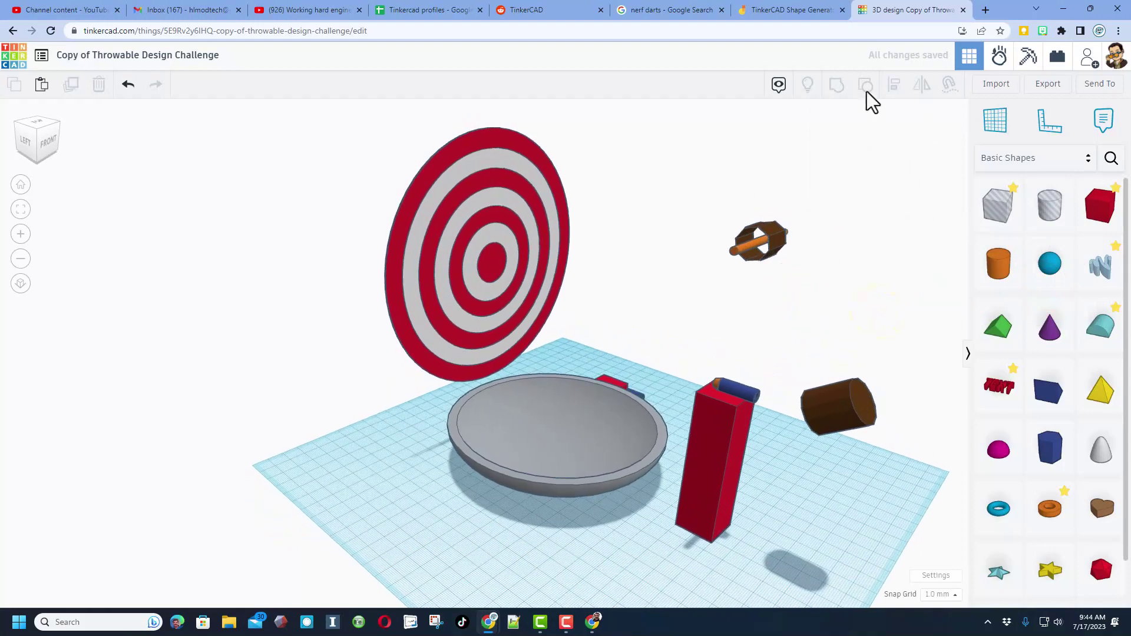
Switch the design to the physics simulation workspace and make the orange rod static.
left_click(999, 56)
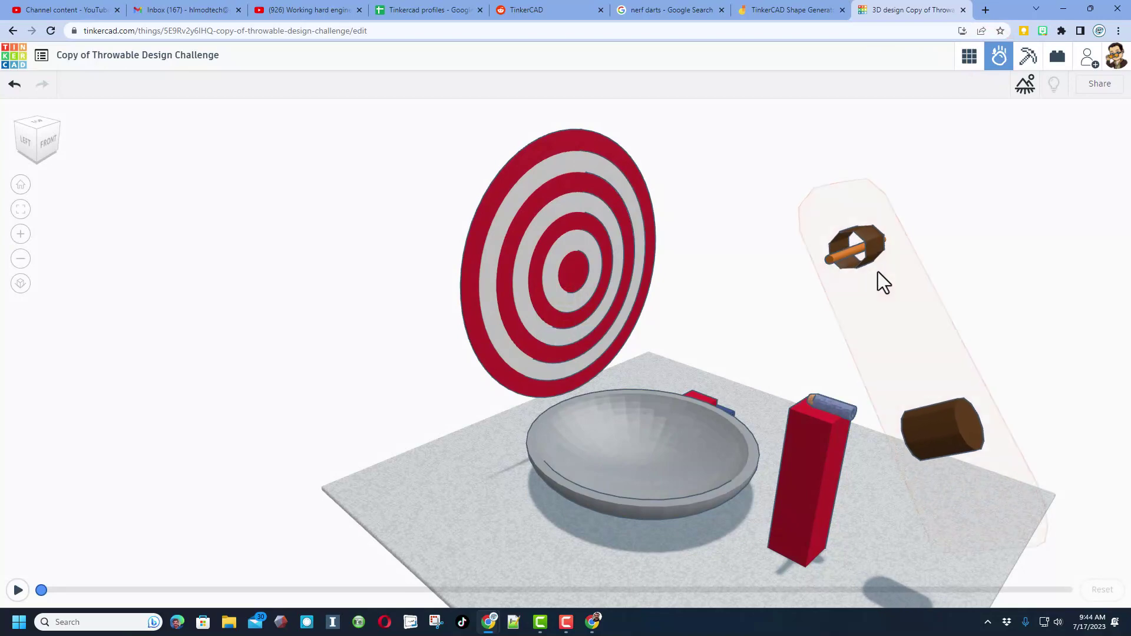
left_click(850, 256)
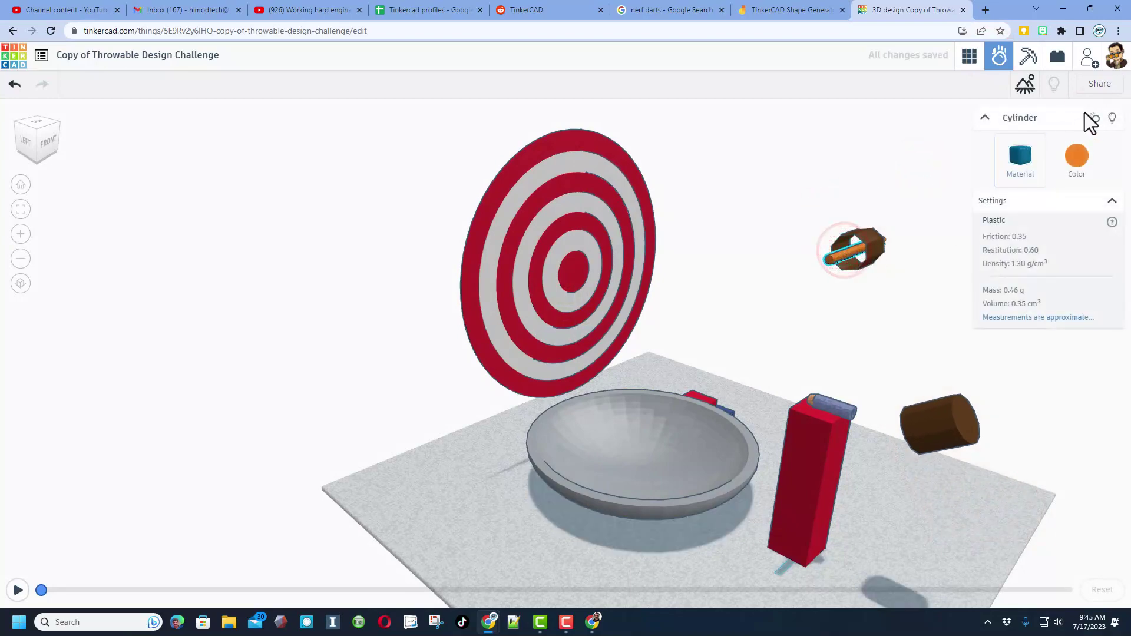
left_click(1095, 118)
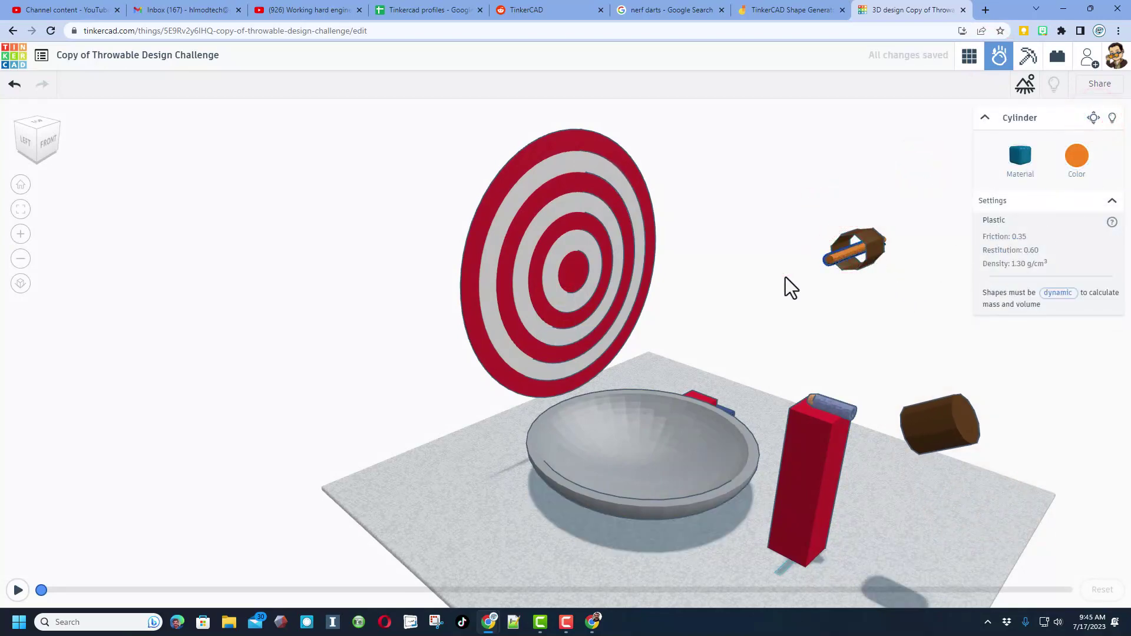
Check the target's physics settings, run the simulation of the swinging hammer and reset it.
left_click(592, 267)
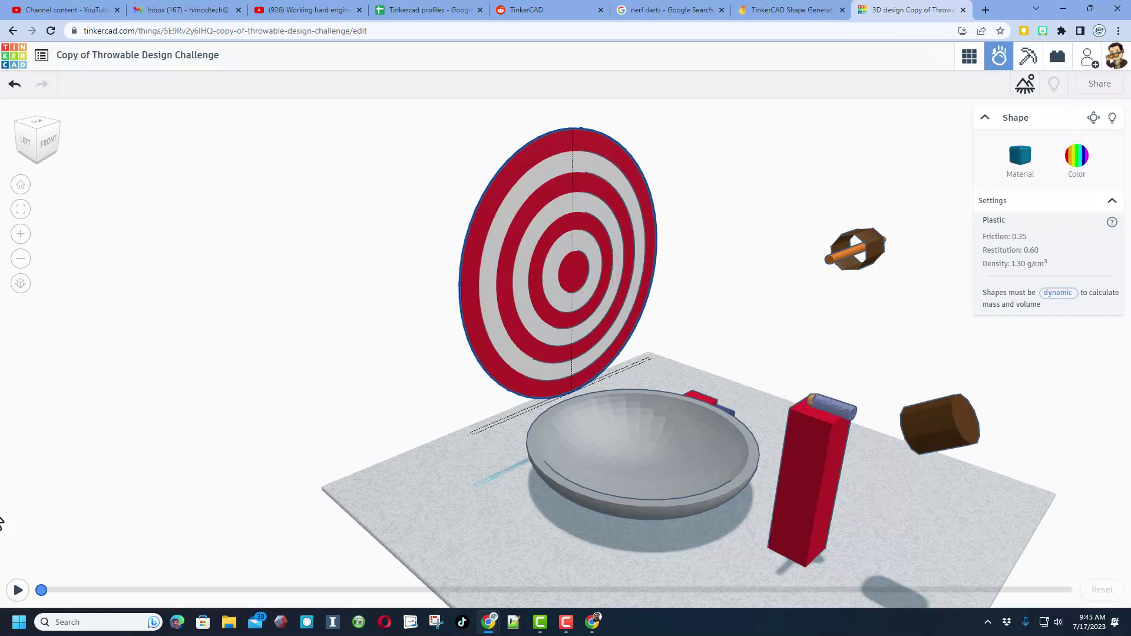
left_click(19, 590)
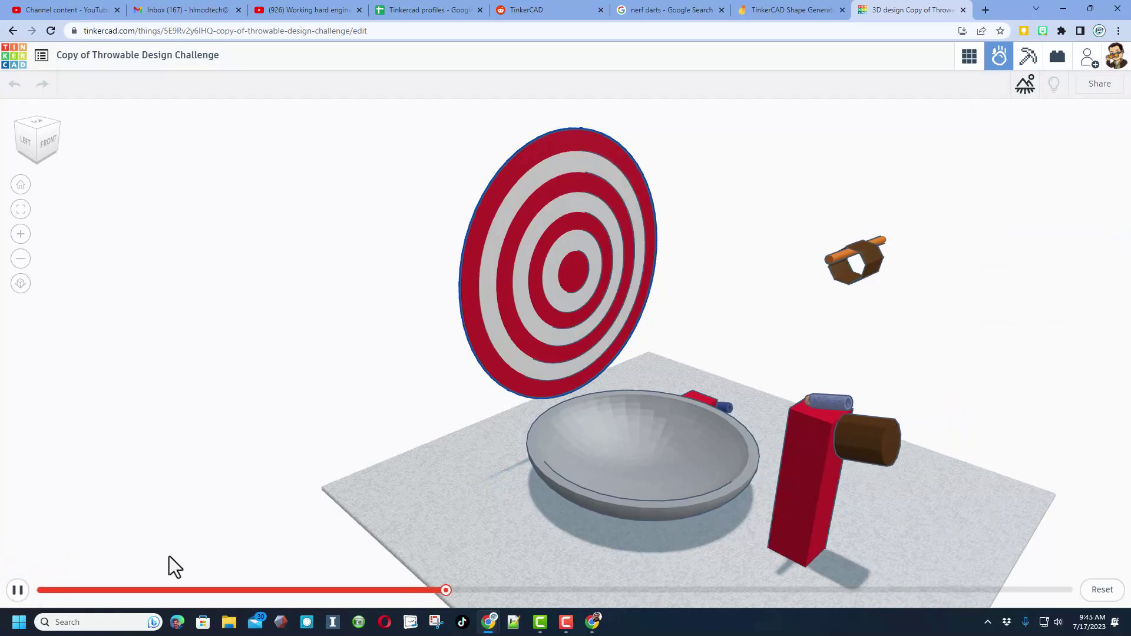
left_click(1095, 586)
Return to the 3D design and raise the hammer and its orange rod together by a few millimetres.
left_click(969, 56)
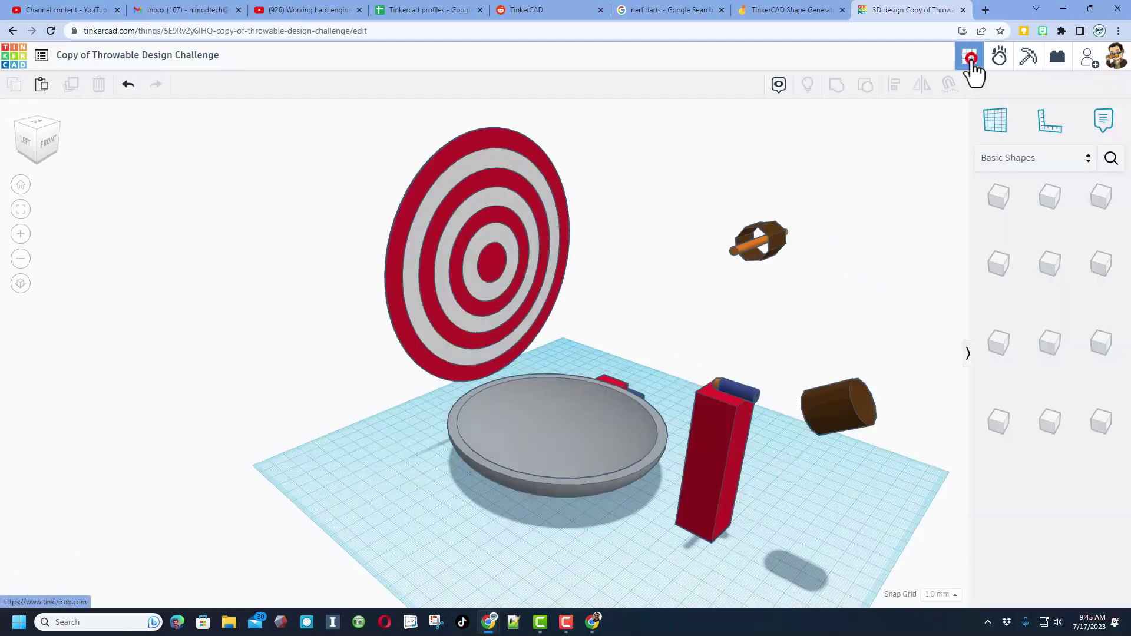
right_click_drag(735, 238, 850, 190)
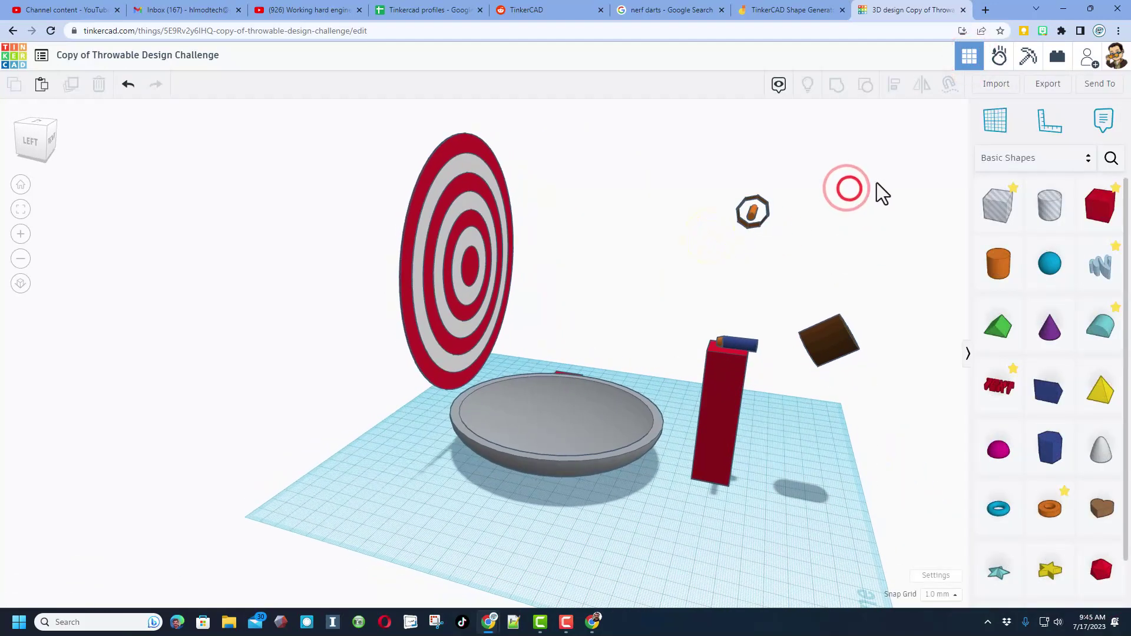
left_click_drag(878, 182, 734, 319)
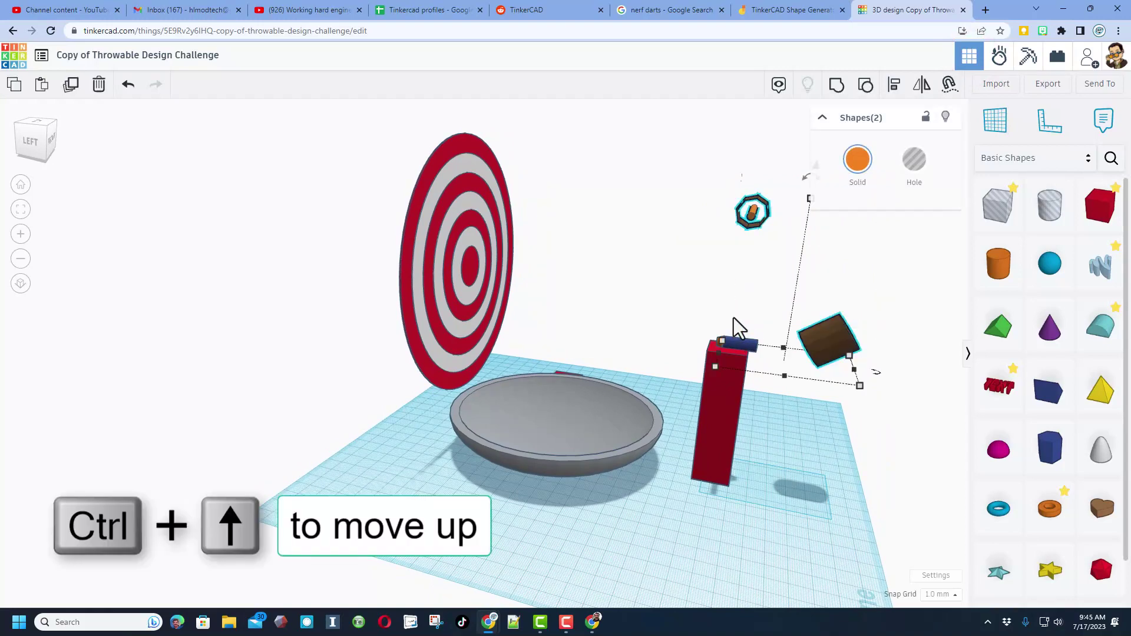
key("ctrl+Up")
key("ctrl+Up")
key("ctrl+Up")
key("ctrl+Up")
key("ctrl+Up")
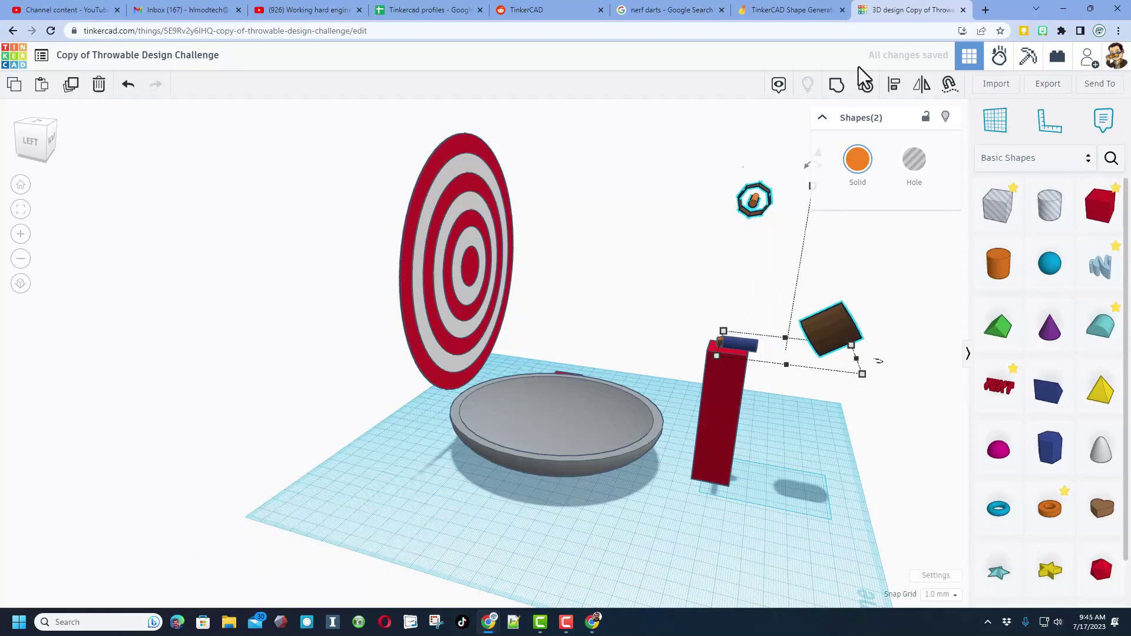
Set the hammer's material to Steel in the physics simulation and run the simulation.
left_click(999, 56)
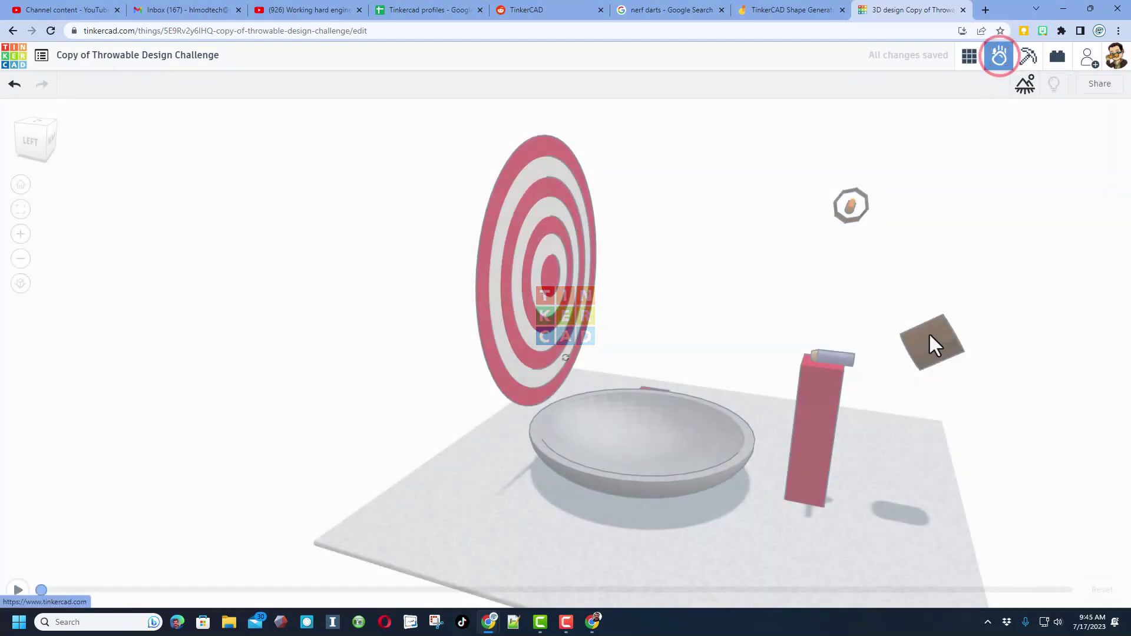
left_click(936, 274)
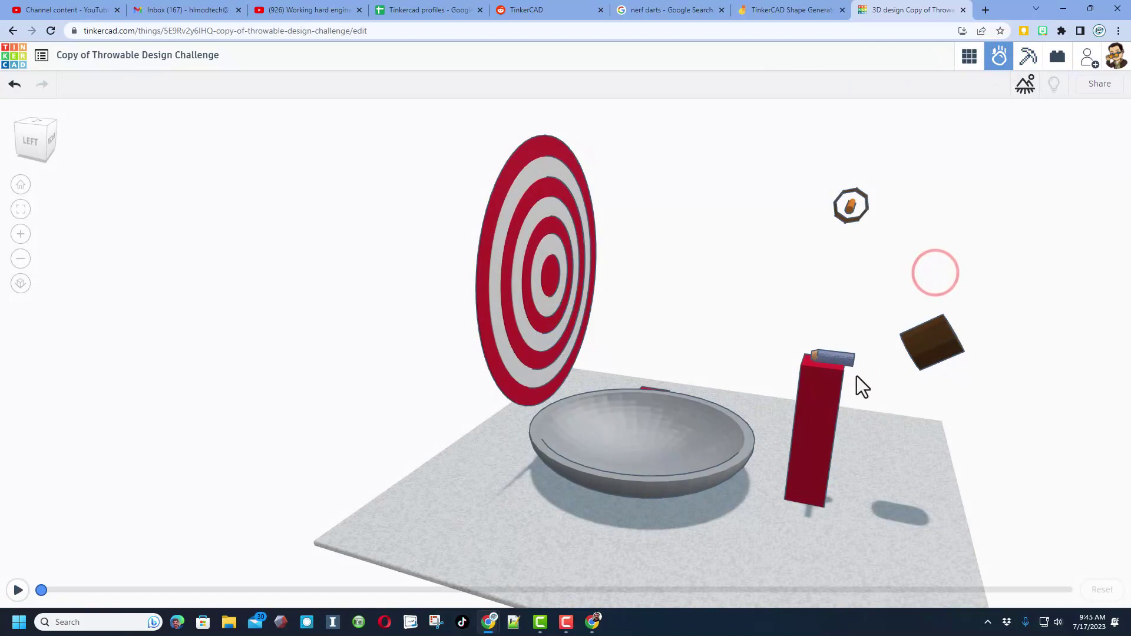
left_click(922, 332)
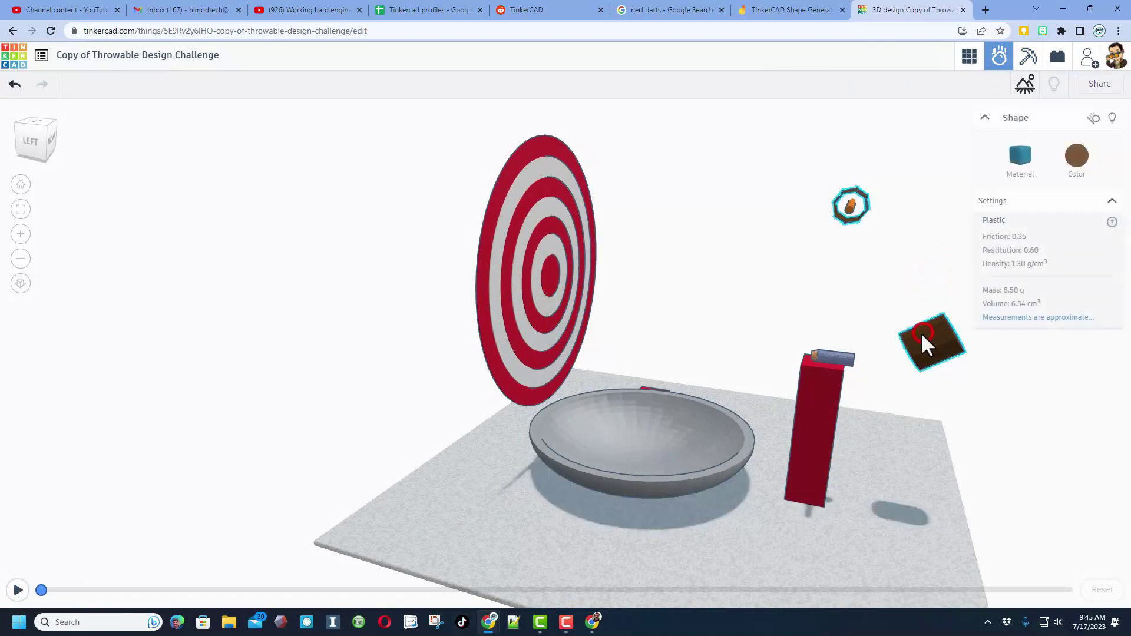
left_click(1020, 161)
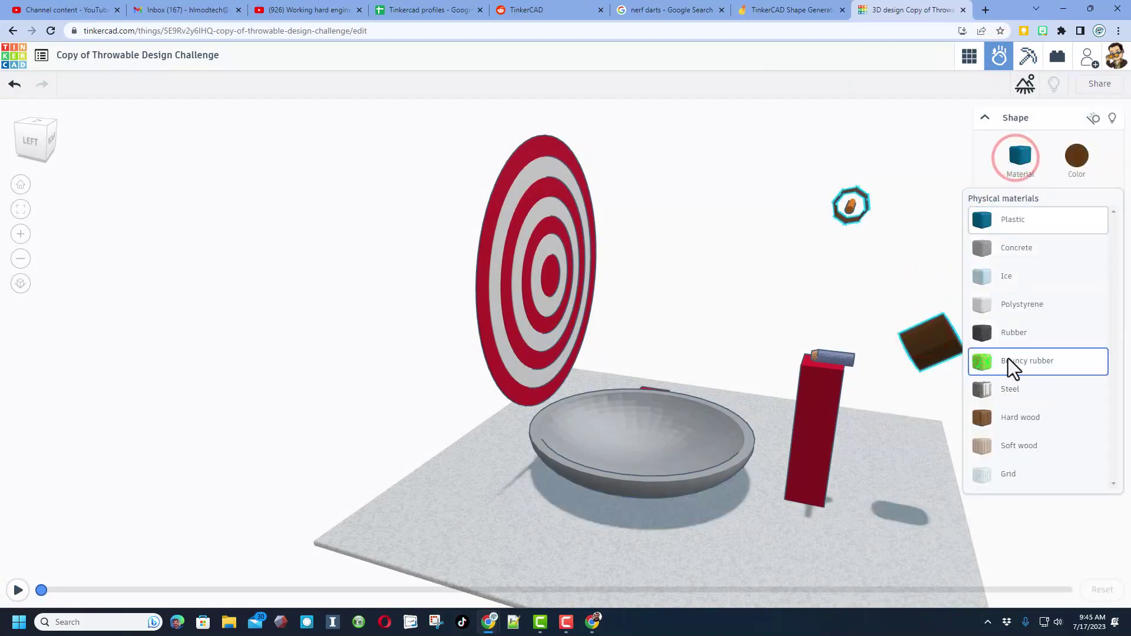
left_click(1003, 390)
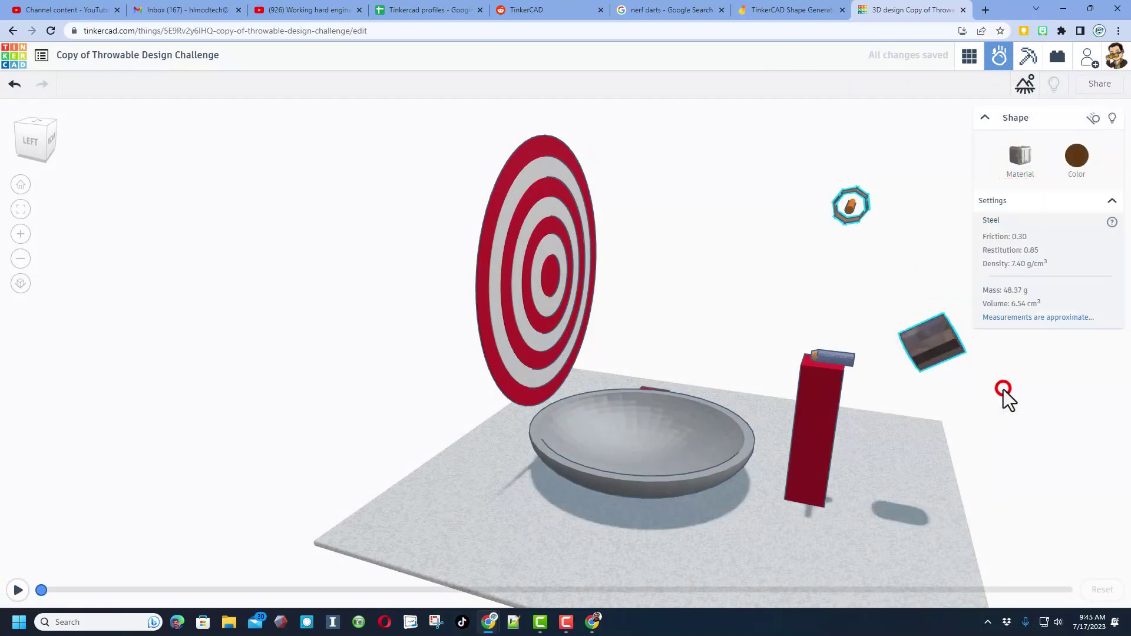
left_click(18, 590)
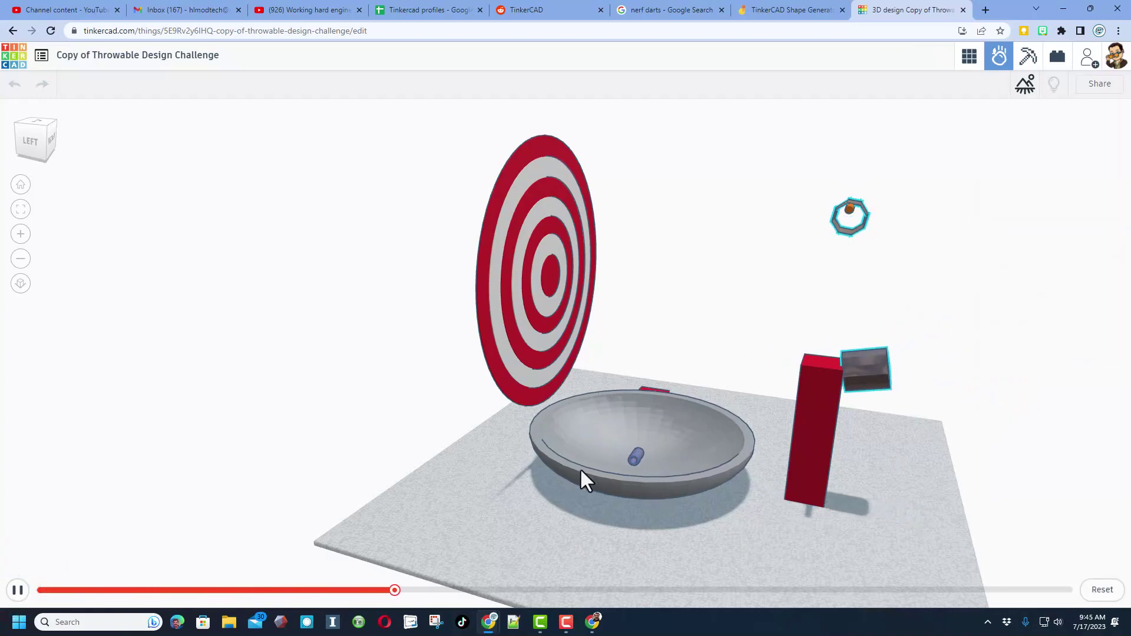
Set the nerf dart's material to Polystyrene, run the hammer simulation, and reset it.
left_click(847, 354)
left_click(1012, 171)
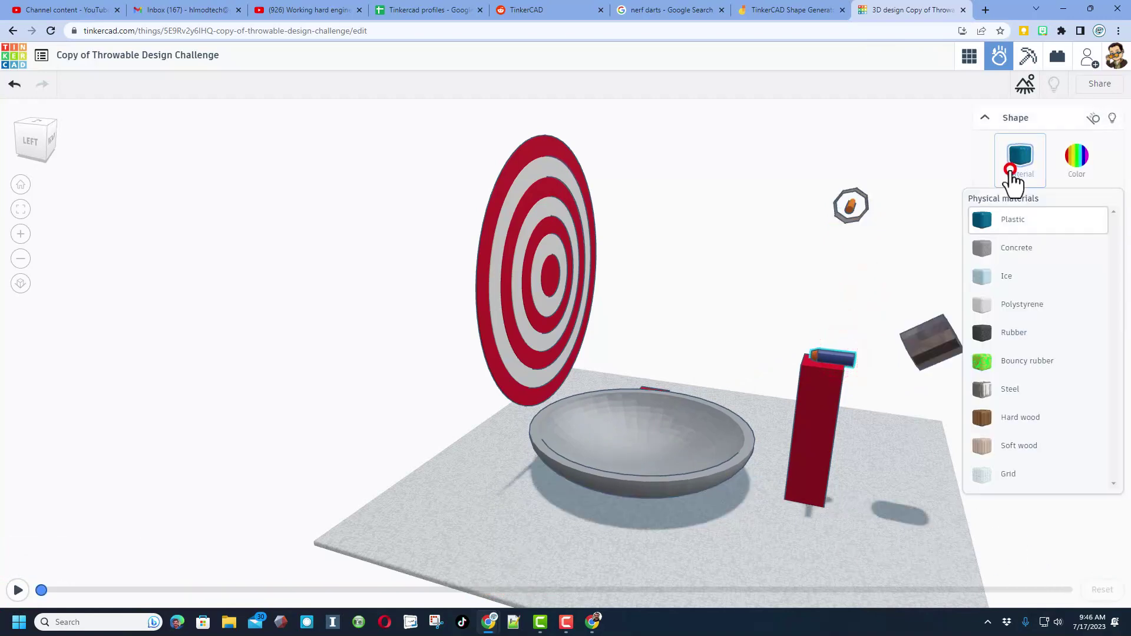
left_click(1009, 313)
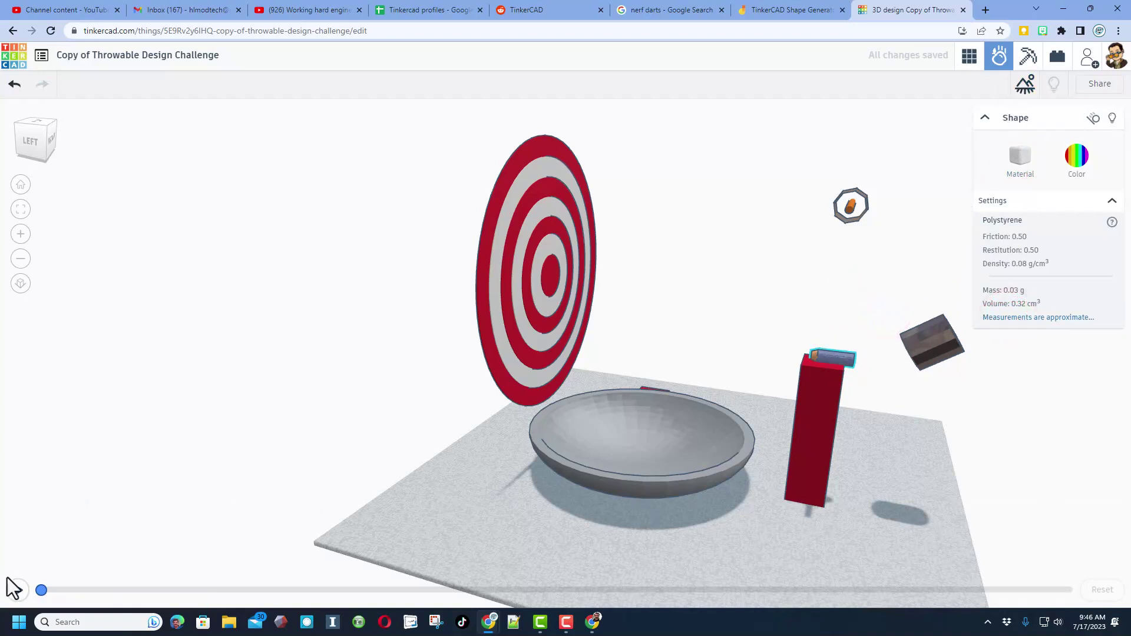
left_click(18, 590)
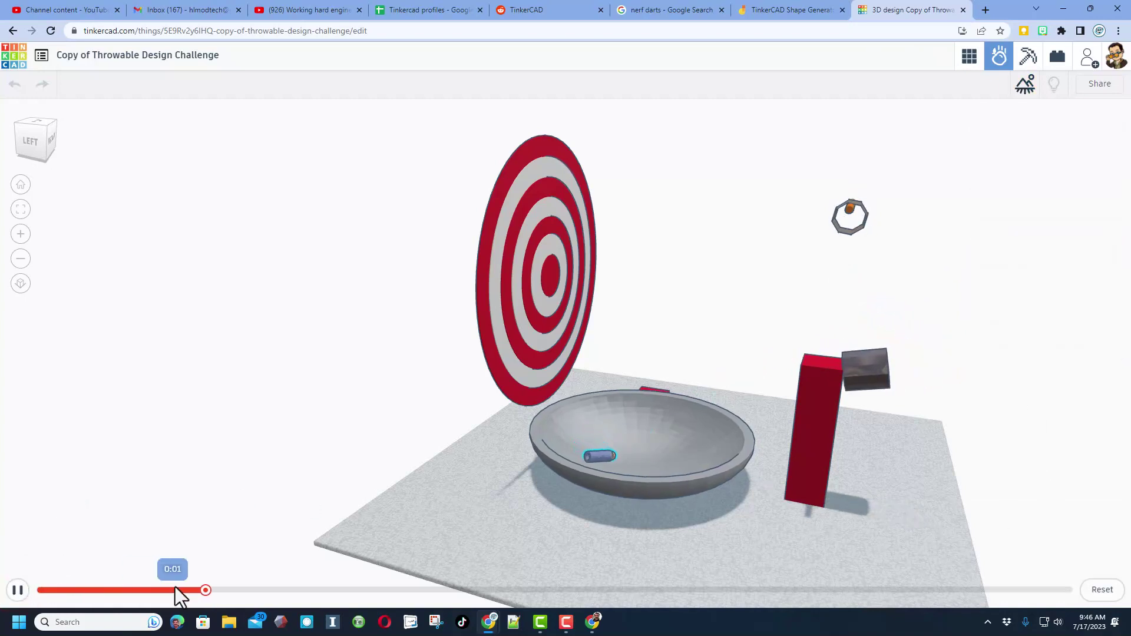
left_click(18, 589)
left_click_drag(427, 593, 24, 594)
left_click(1103, 590)
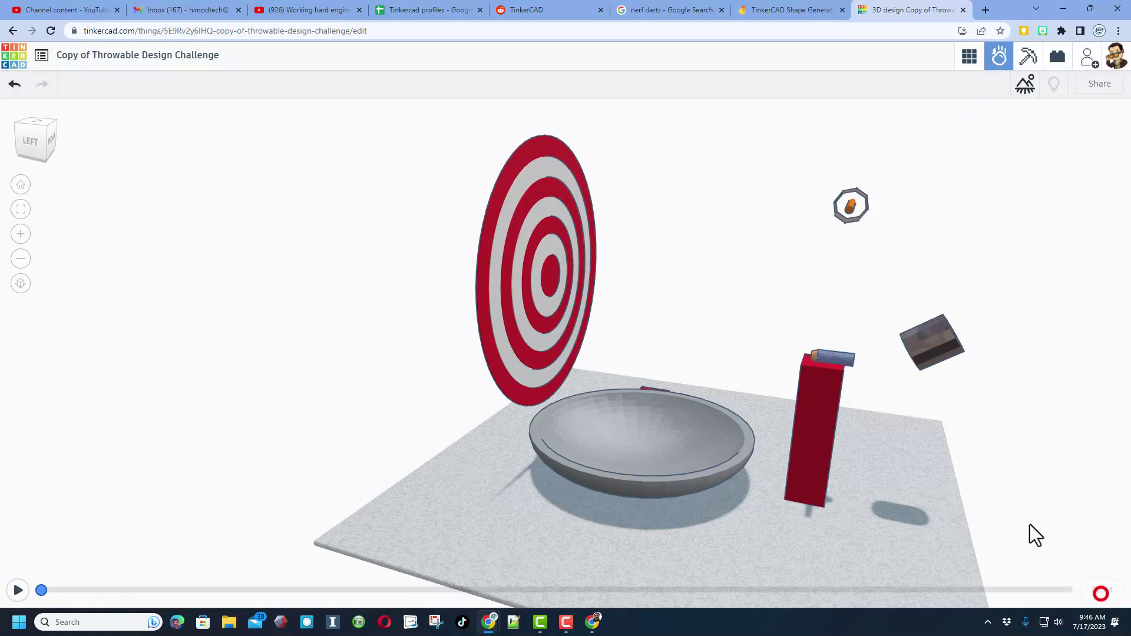
Set the tall red box's material to Ice, run the hammer simulation, and reset it.
left_click(809, 404)
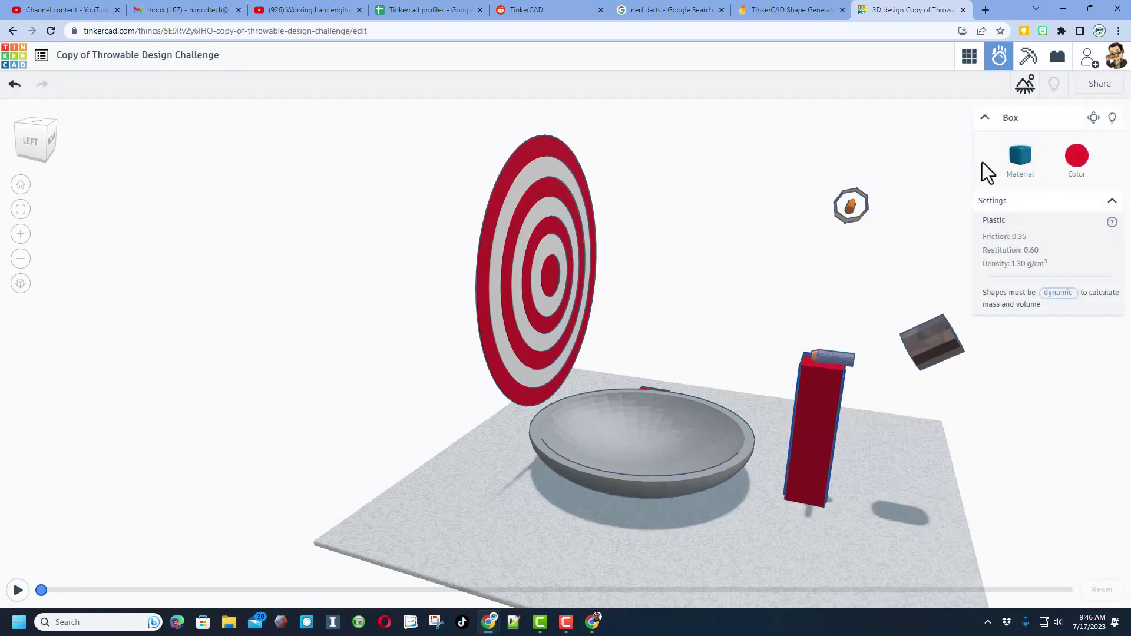
left_click(1019, 158)
left_click(1015, 279)
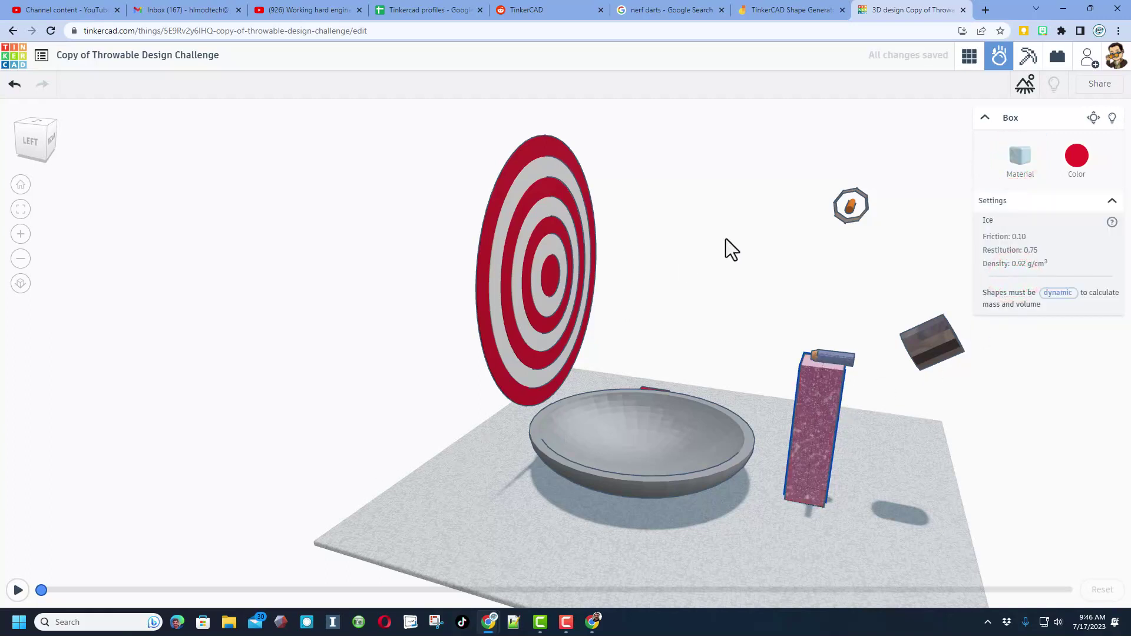
left_click(19, 589)
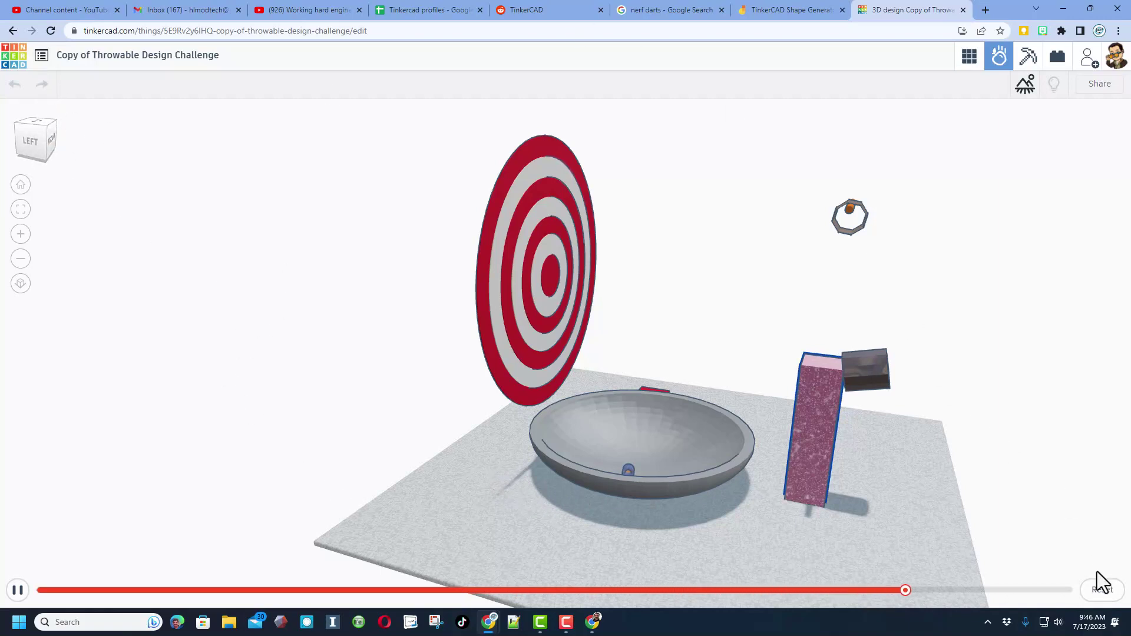
left_click(1102, 589)
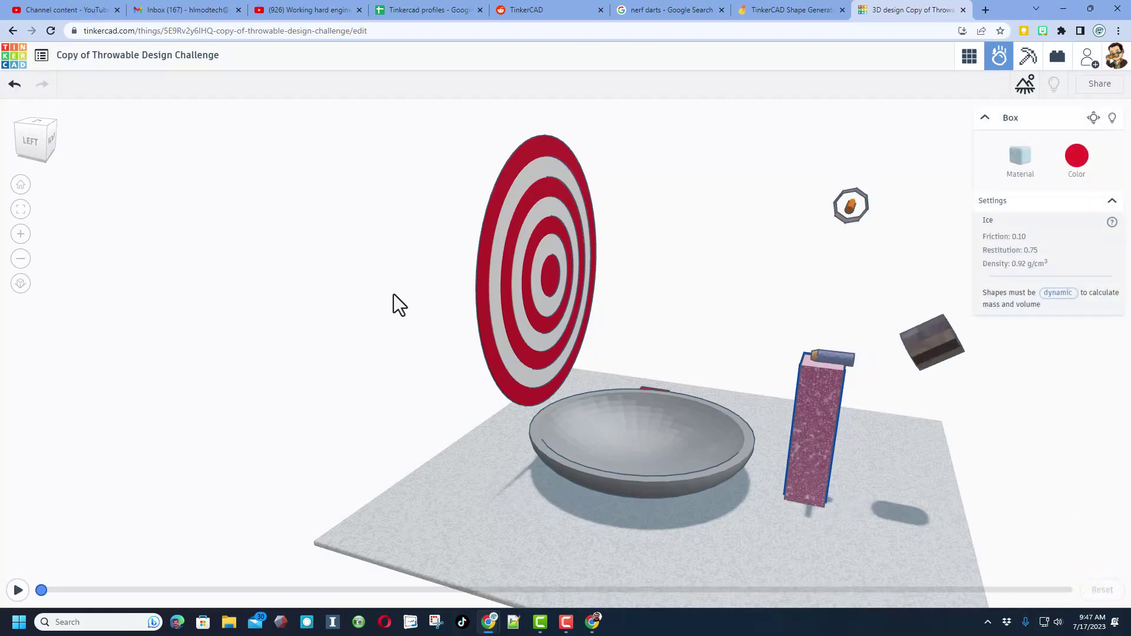
Return to the 3D design workspace and rename the design "Throwable nerf dart".
left_click(962, 58)
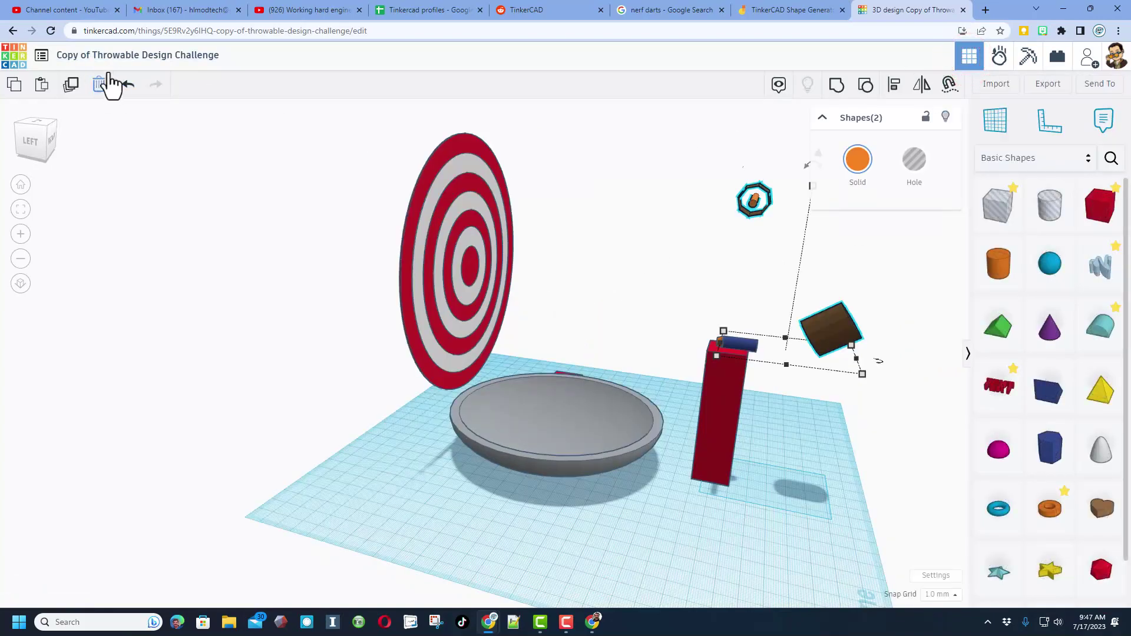
left_click(95, 56)
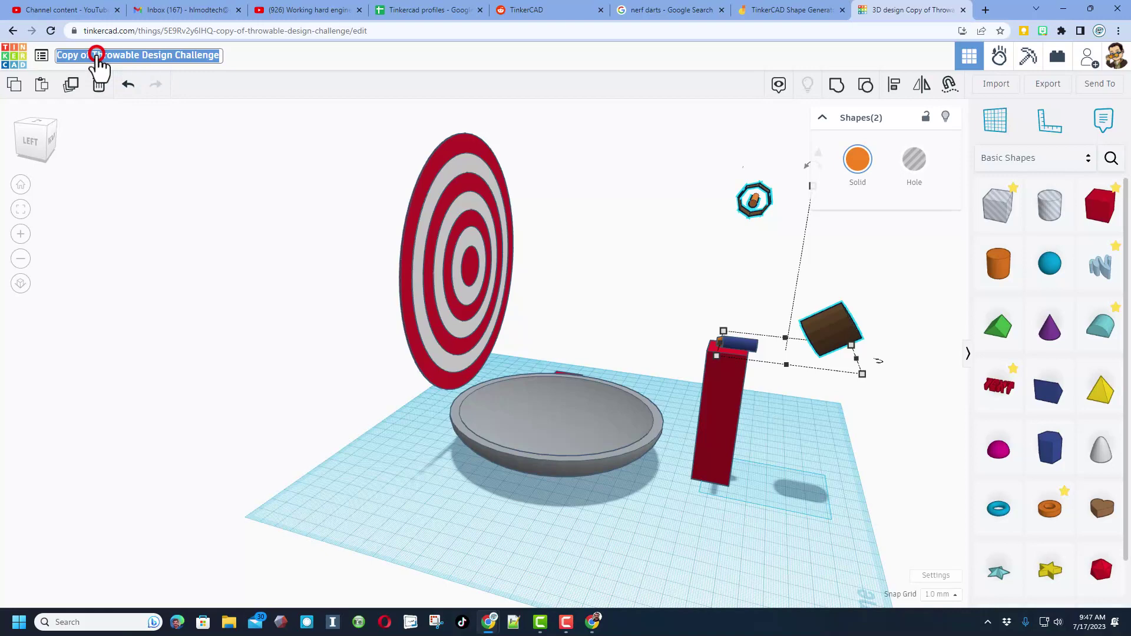
type("Throwable nerf dart")
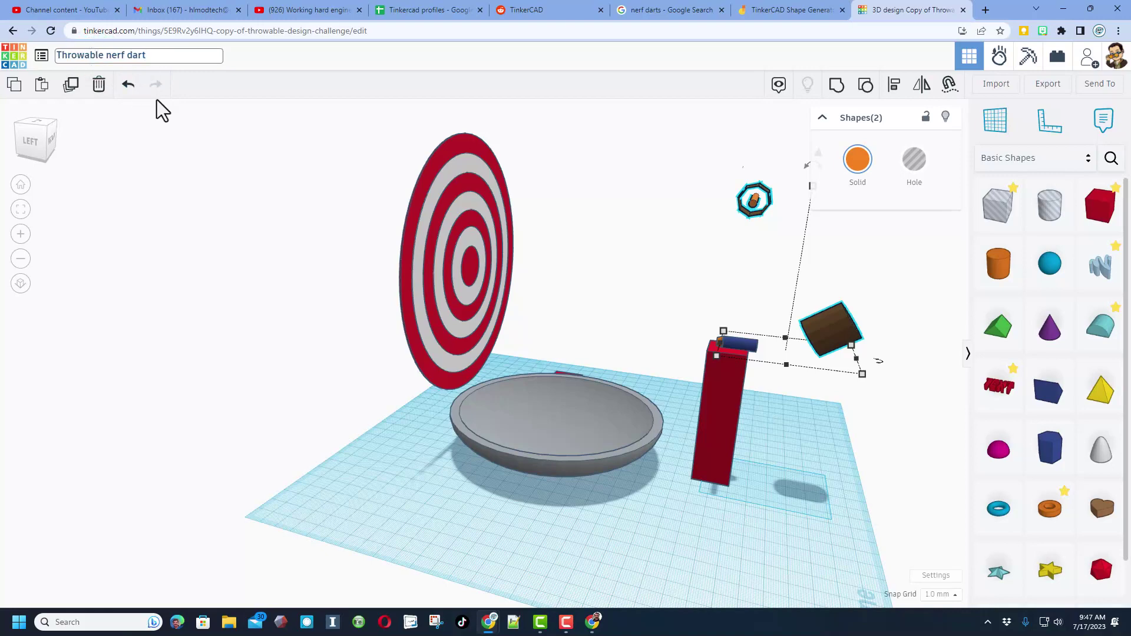
left_click(425, 494)
Set the workspace background to the light yellow preset and hide the grid.
right_click_drag(558, 535, 758, 566)
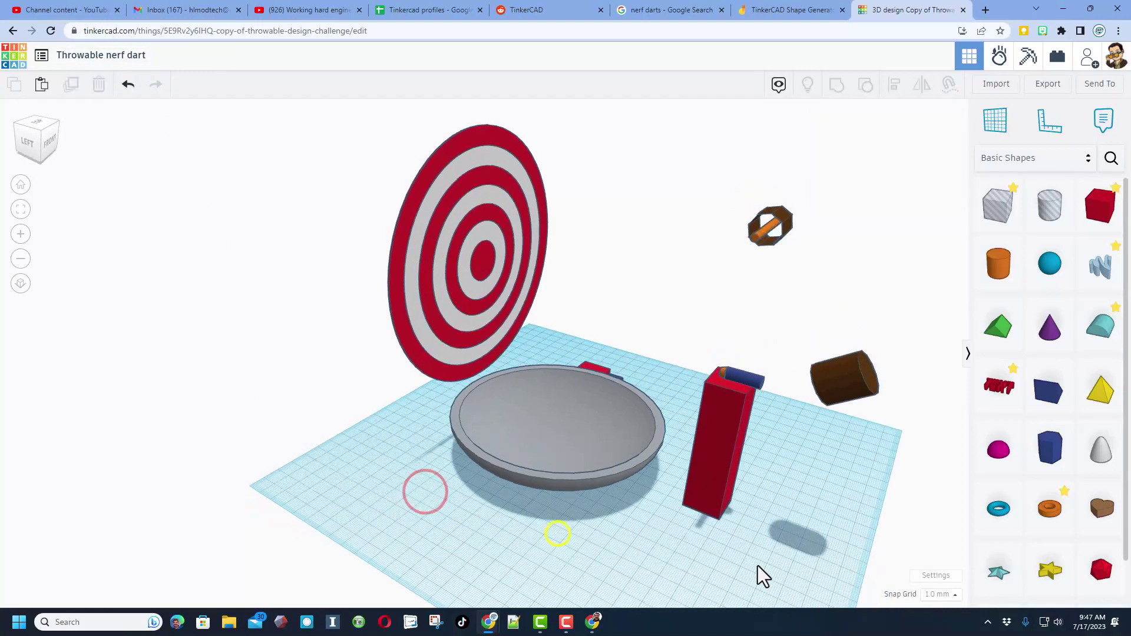
left_click(923, 579)
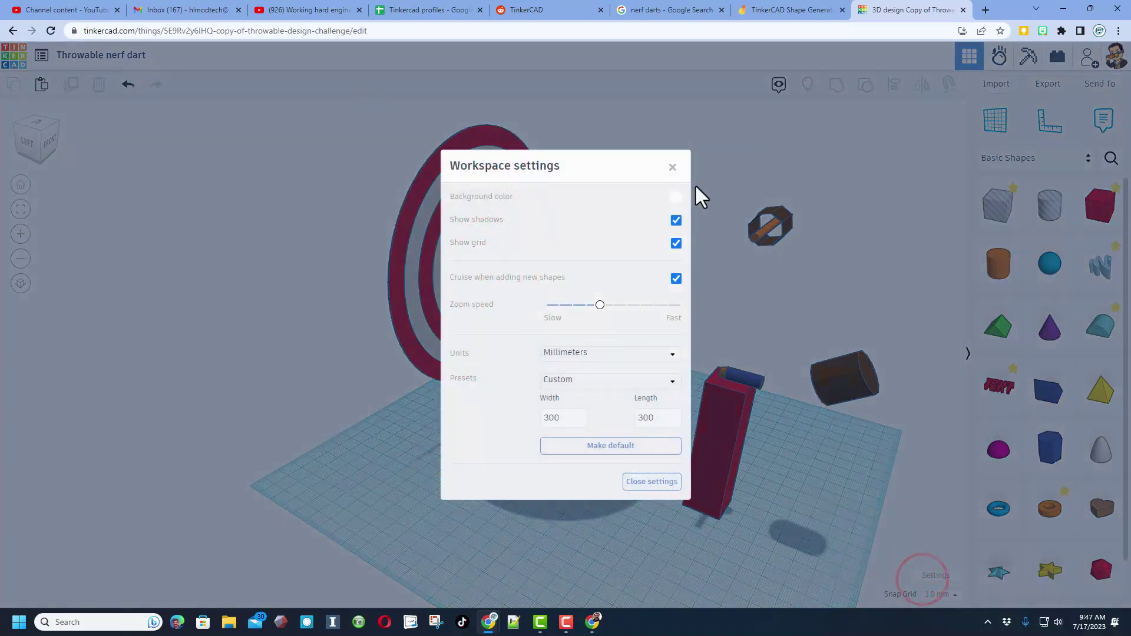
left_click(676, 198)
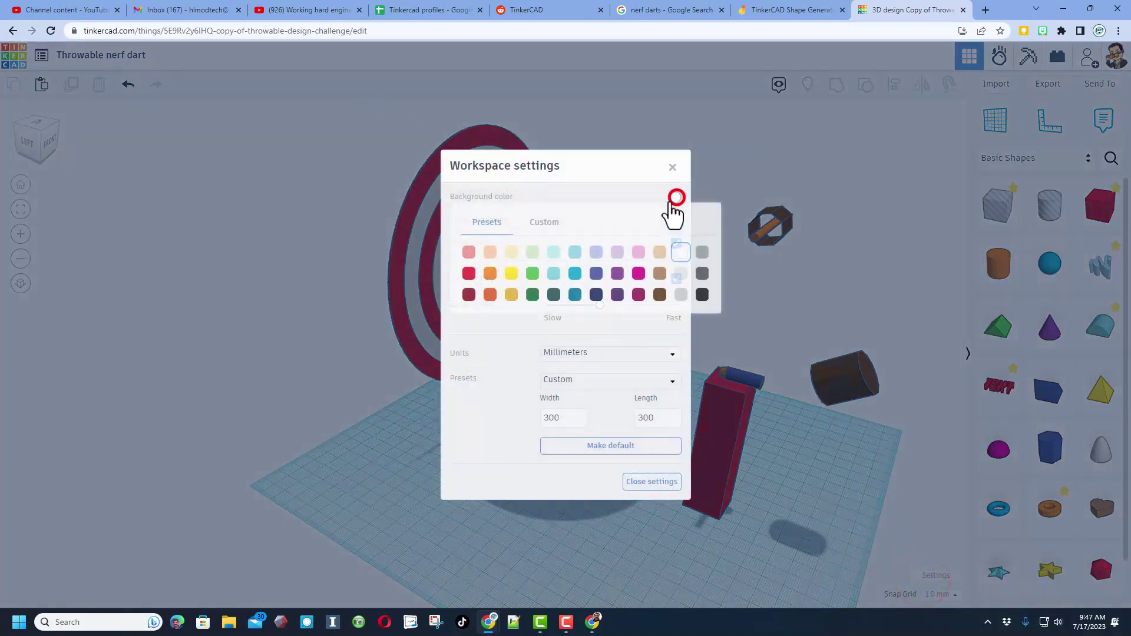
left_click(509, 254)
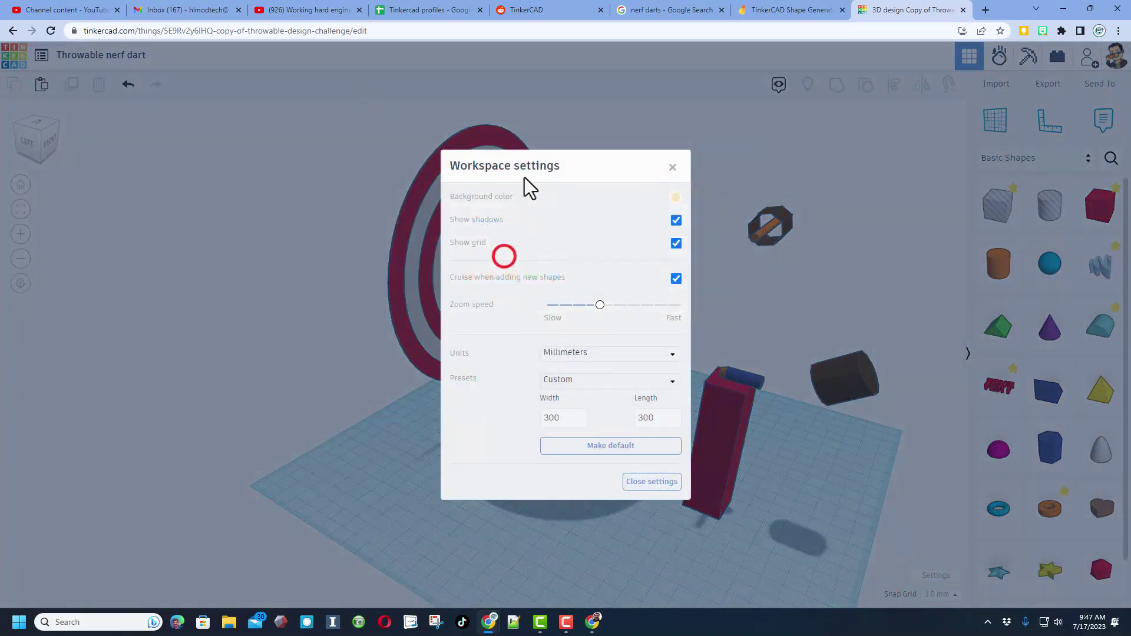
left_click(675, 244)
right_click_drag(747, 320, 660, 327)
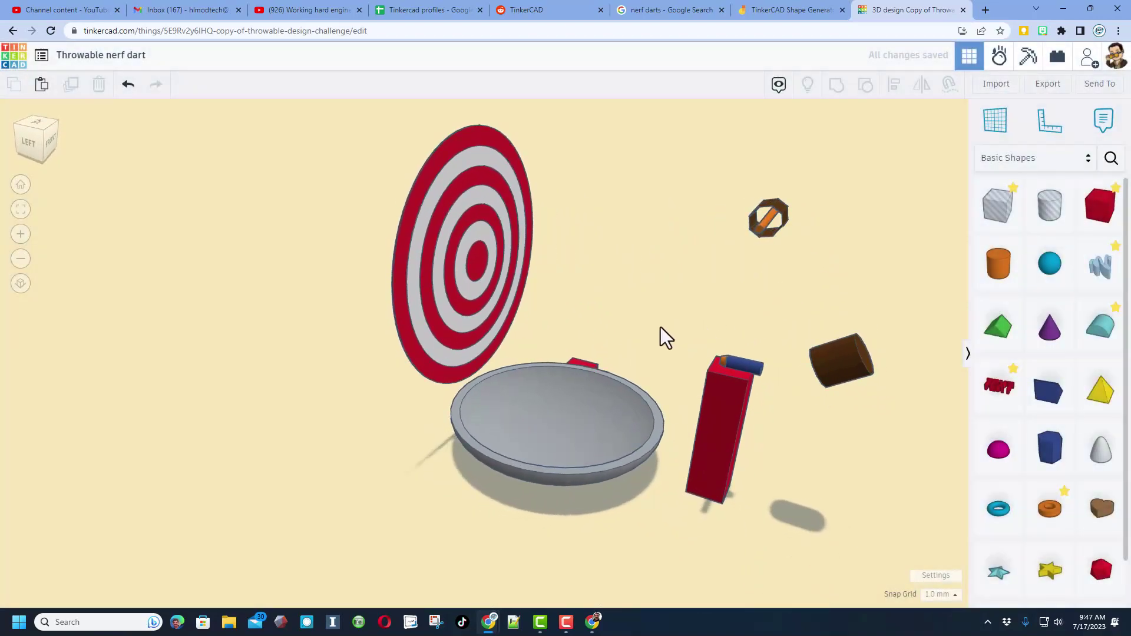
Go back to the dashboard and open the properties of the "Throwable nerf dart" design.
left_click(13, 59)
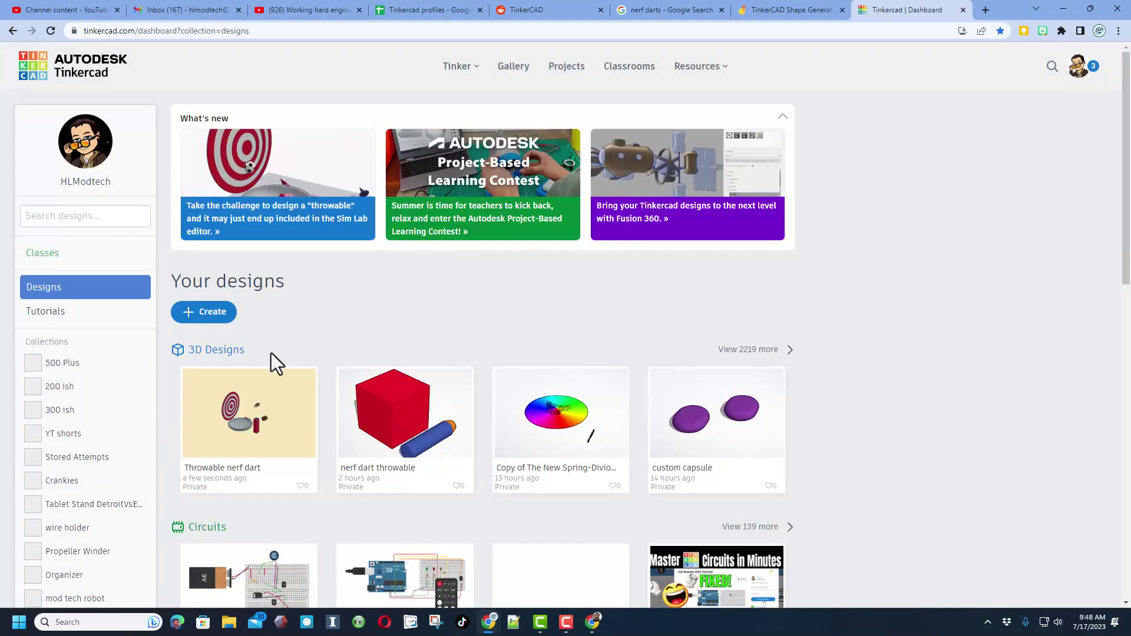
mouse_move(301, 397)
left_click(302, 376)
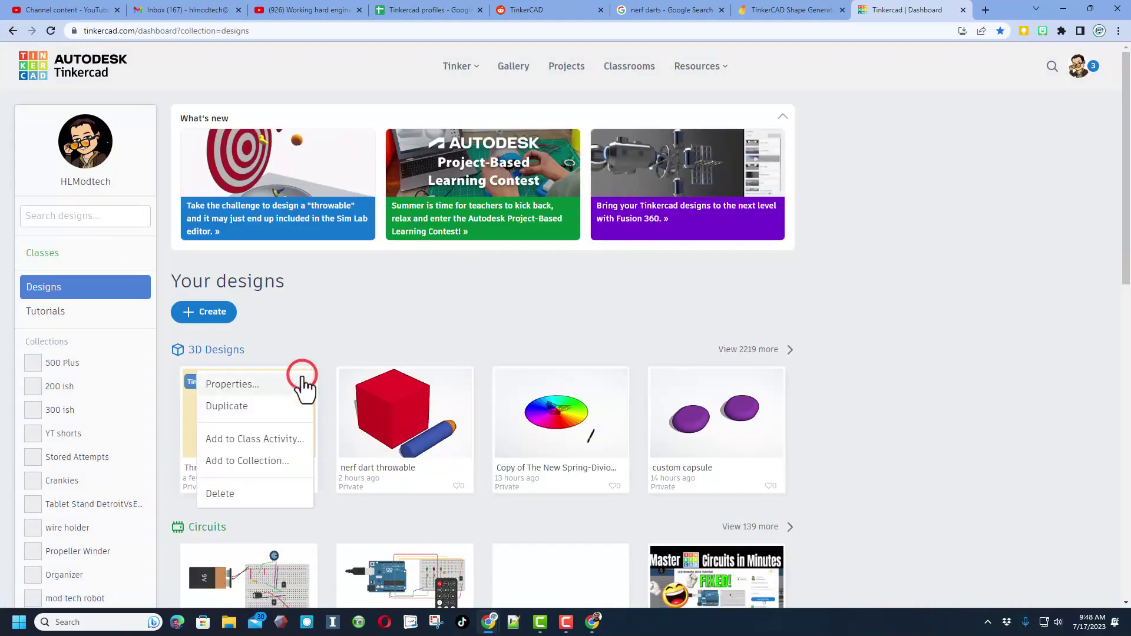
left_click(263, 386)
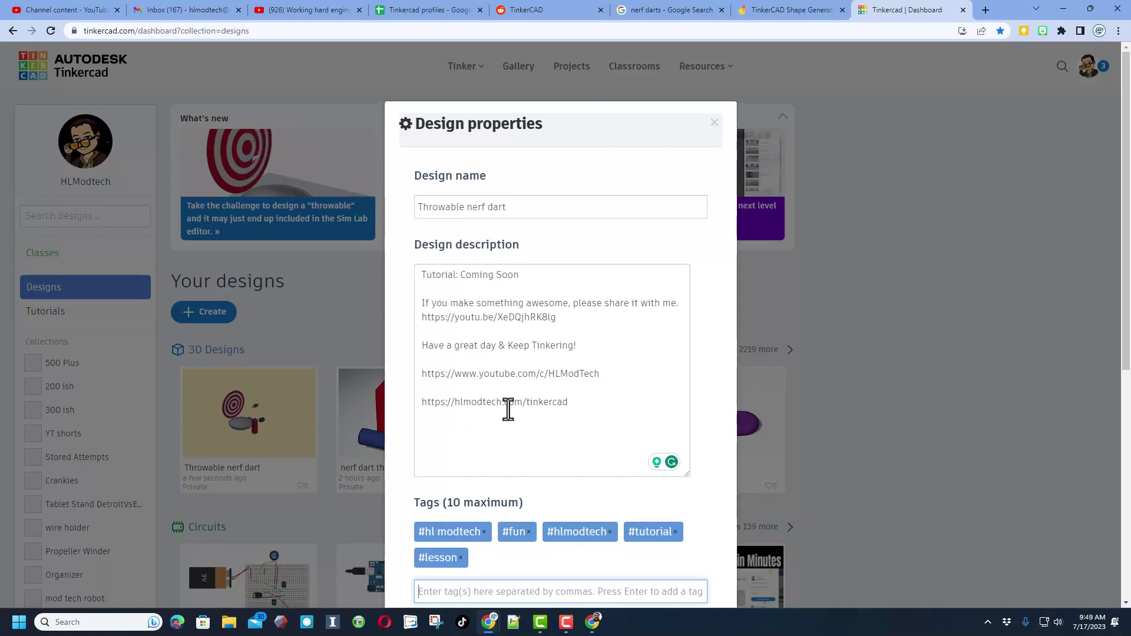
Add the tag hltm23 to the design's properties and remove it again.
scroll(594, 493, "down", 3)
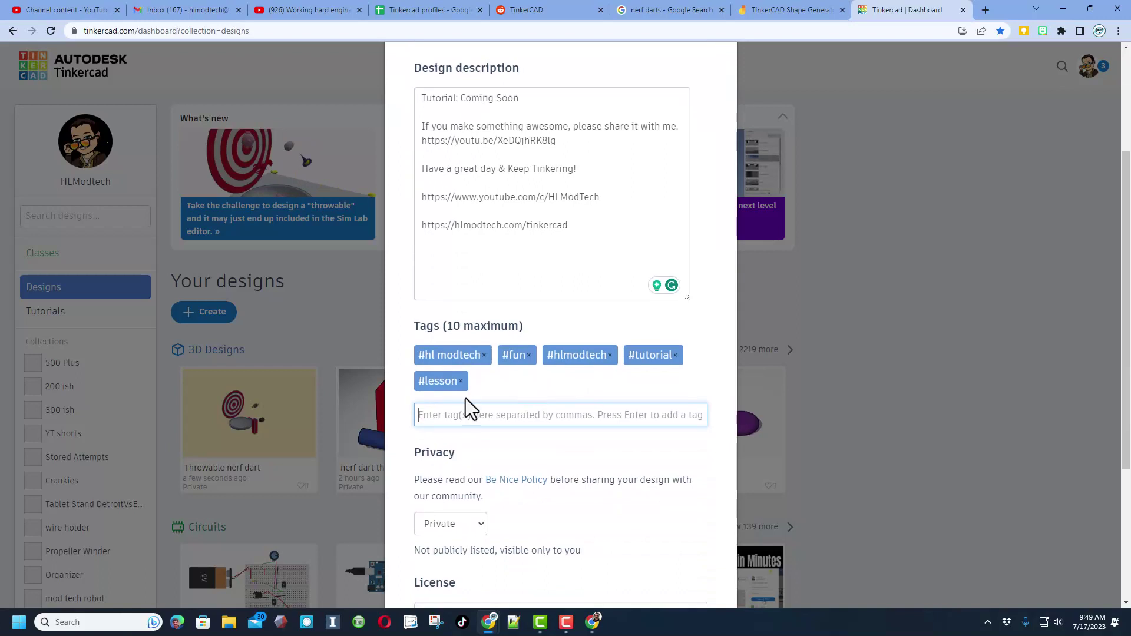
left_click(433, 420)
type("hltm")
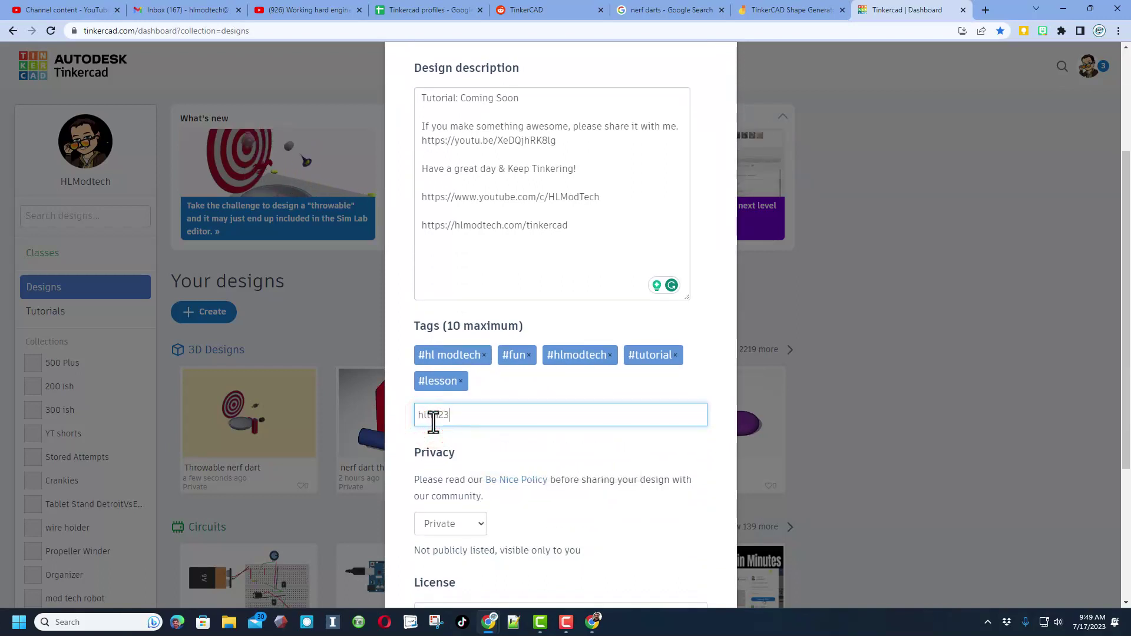
type("23")
key("Return")
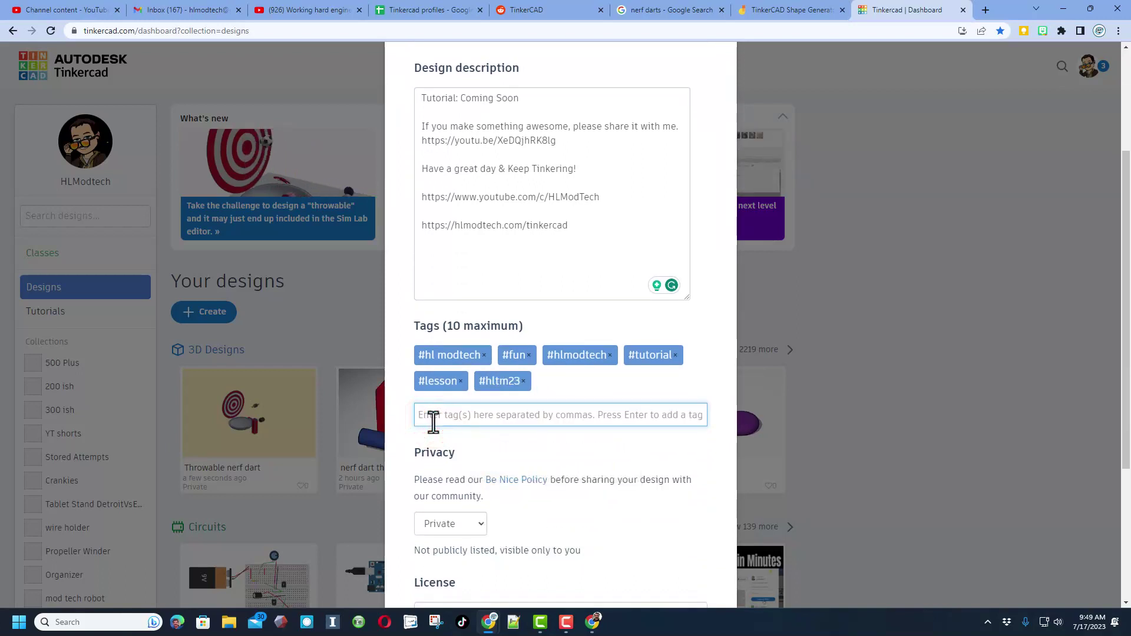
left_click(523, 382)
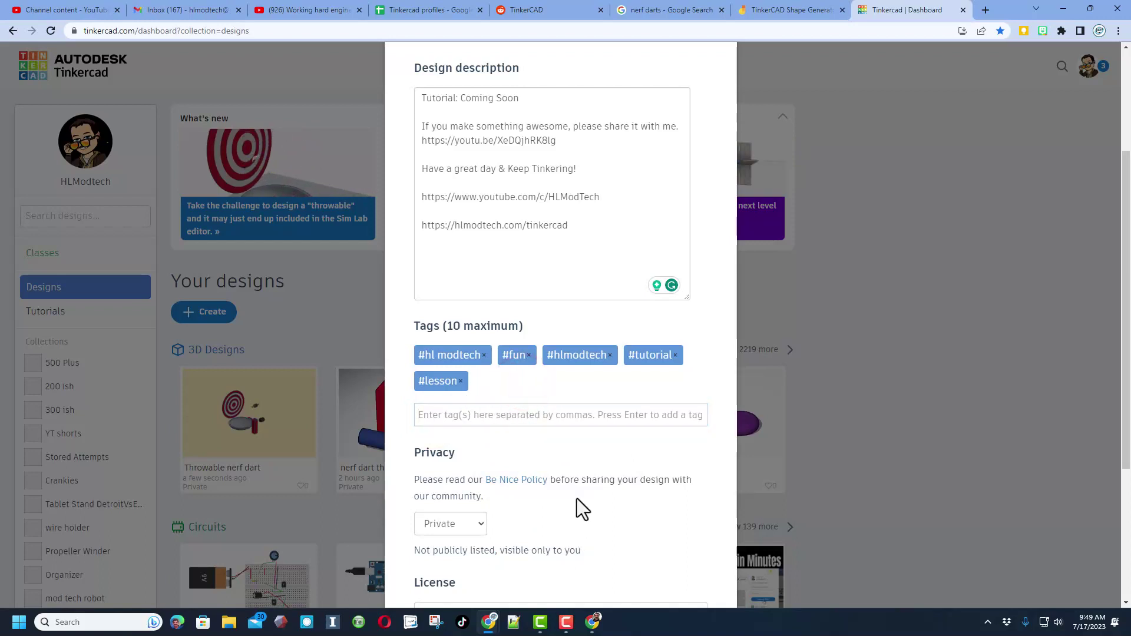
Set the design's privacy to Public and its license to Attribution-NoDerivs 3.0 (CC-BY-ND 3.0), and save the changes.
scroll(577, 499, "down", 3)
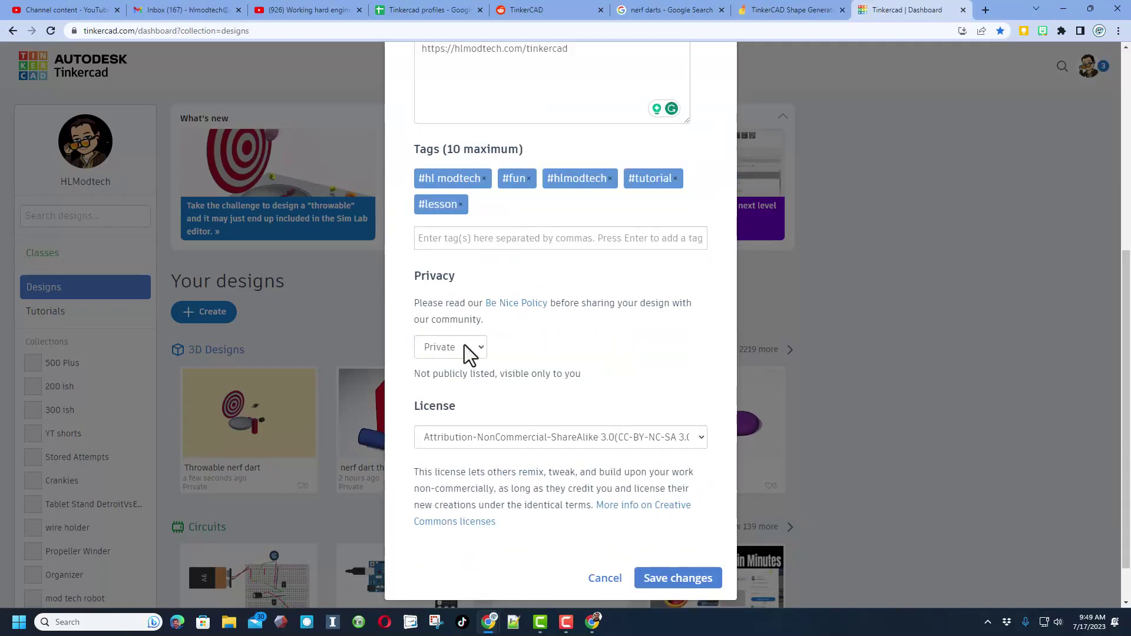
left_click(464, 346)
left_click(446, 394)
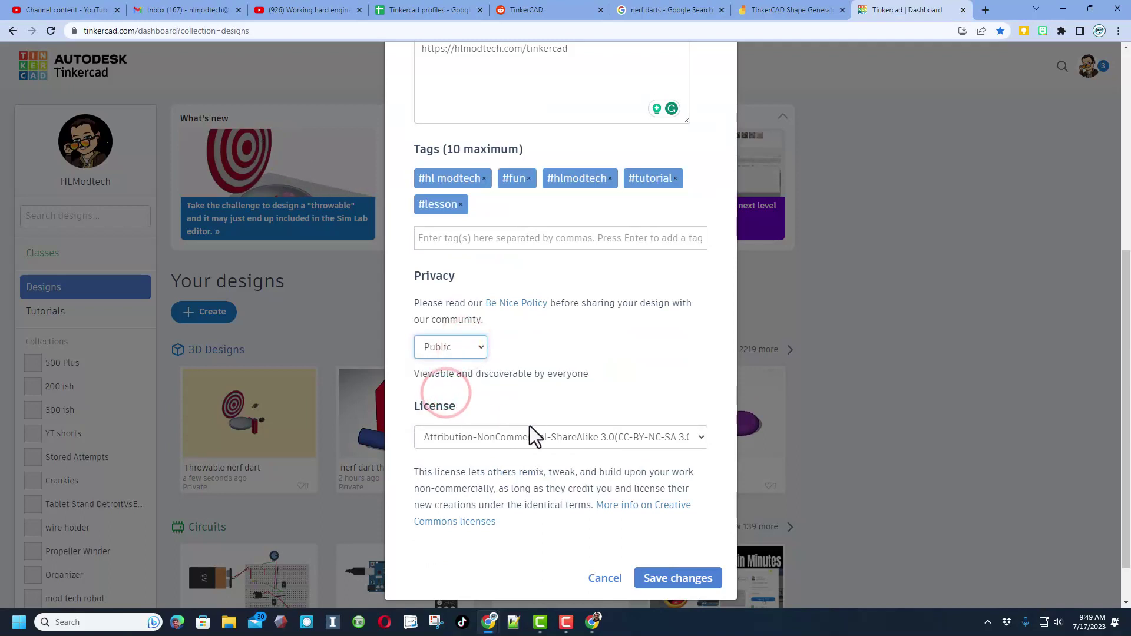
left_click(517, 438)
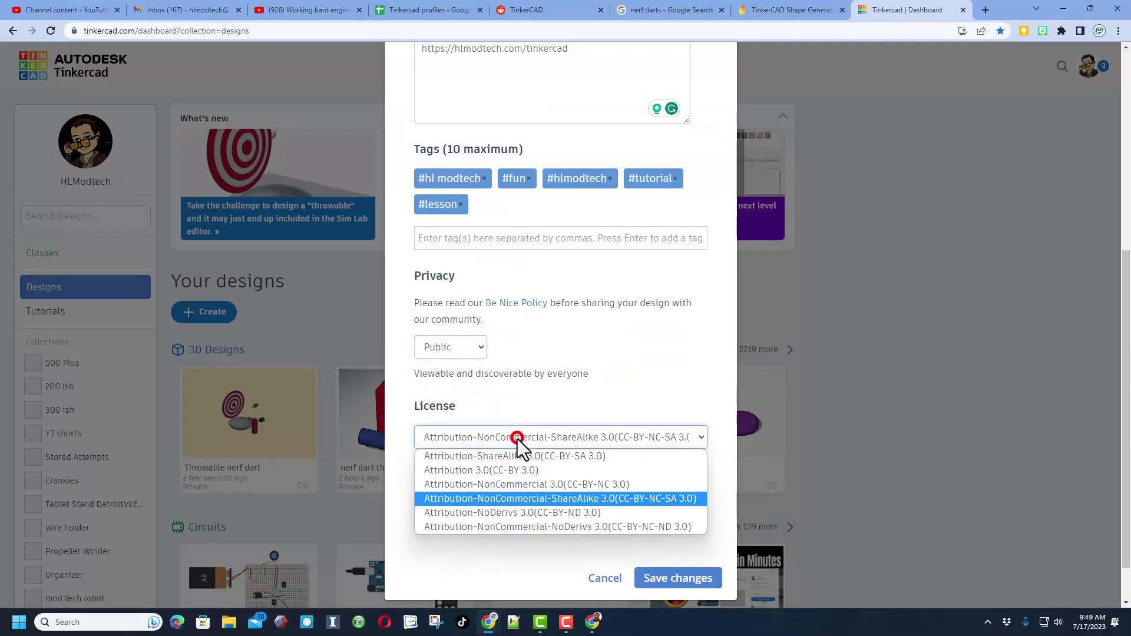
left_click(476, 514)
scroll(558, 398, "up", 1)
scroll(558, 398, "up", 5)
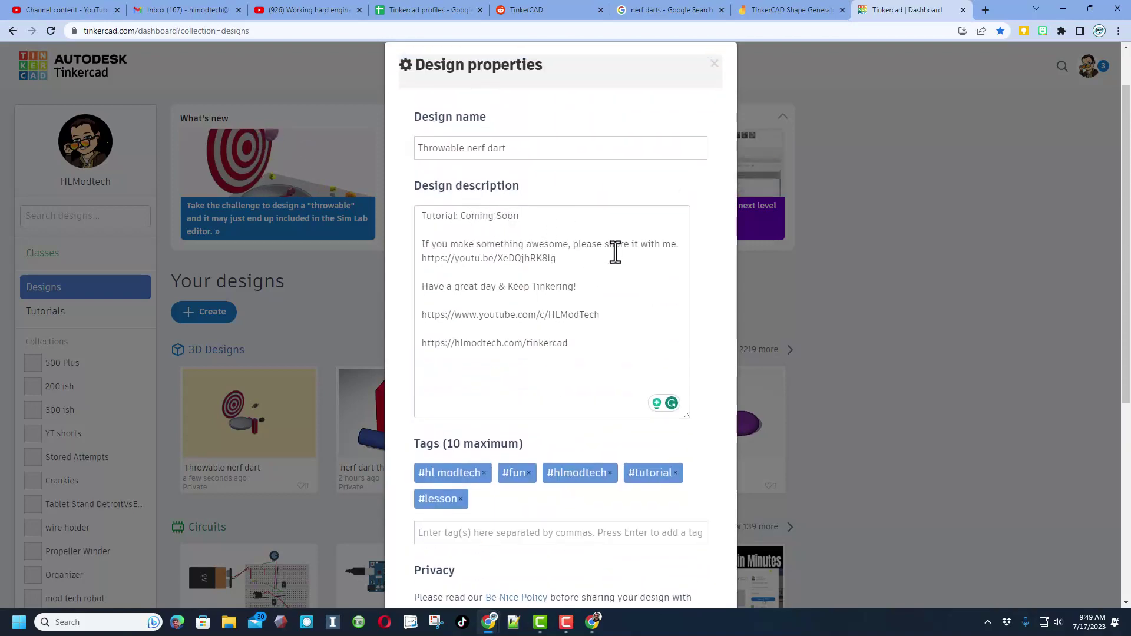
scroll(632, 268, "down", 5)
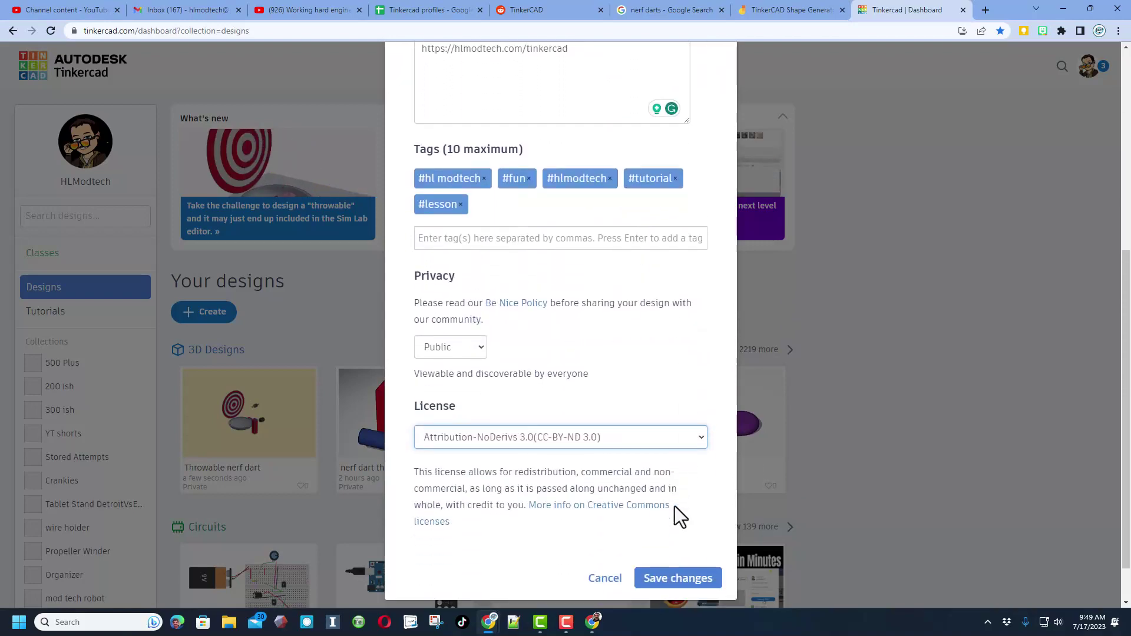
scroll(675, 508, "down", 1)
left_click(660, 527)
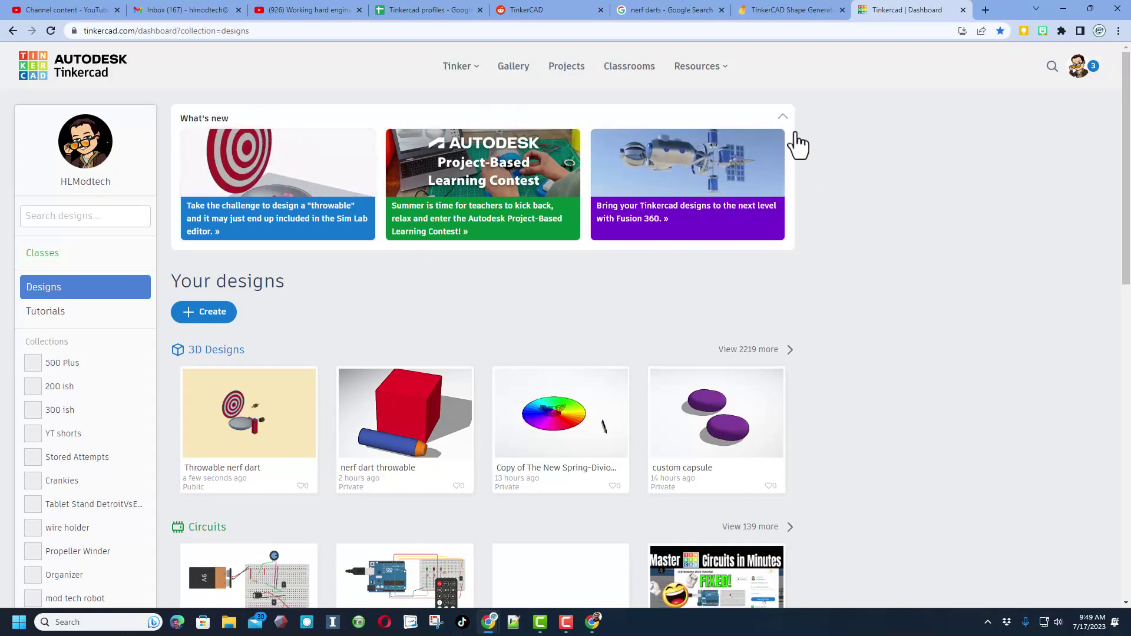
Collapse the What's new section on the dashboard and expand it again.
left_click(782, 117)
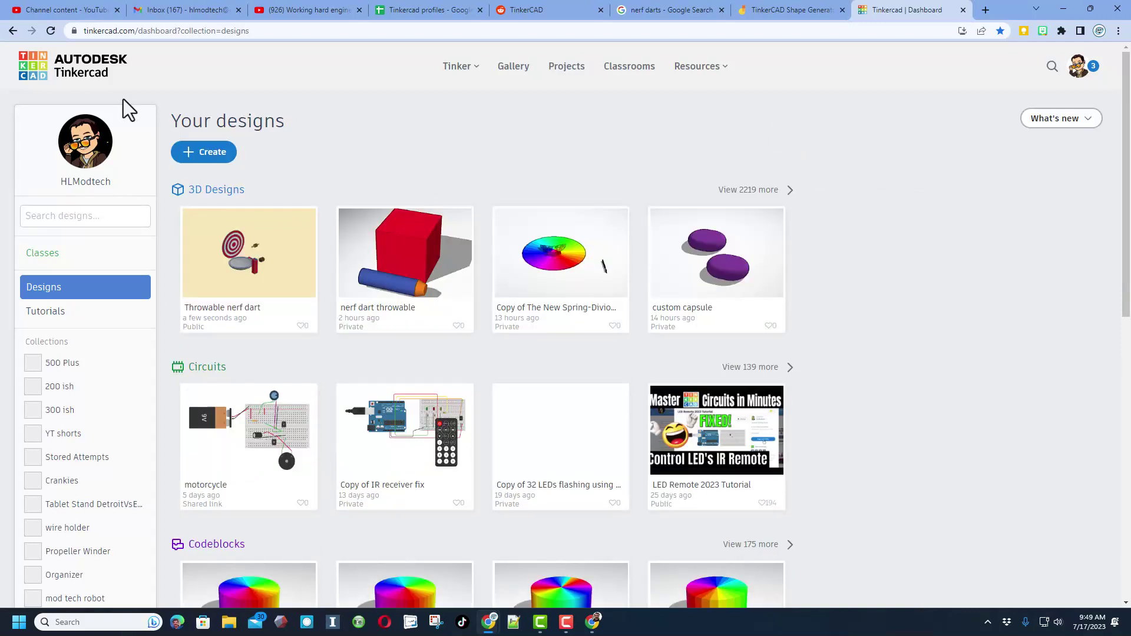
left_click(1057, 119)
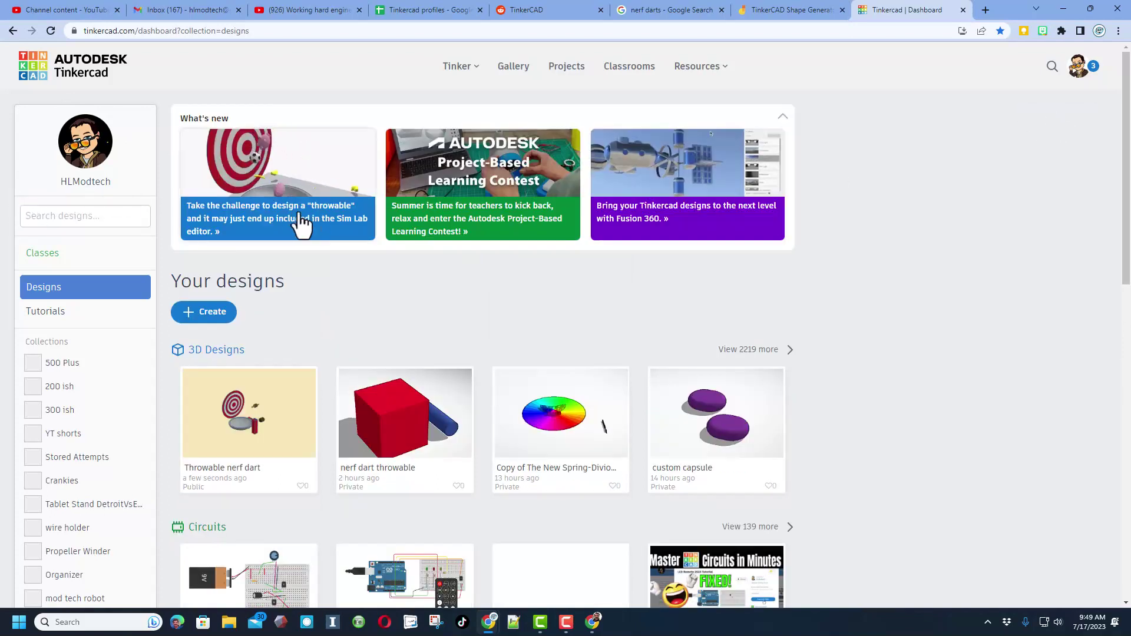